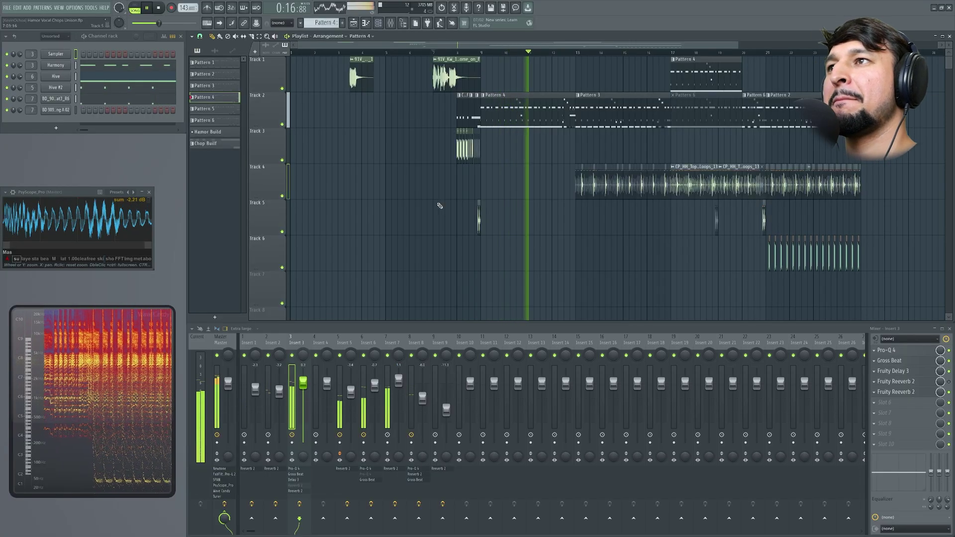
# - Stop the running playback and play the arrangement from the first vocal clip on Track 1
pyautogui.press('space')
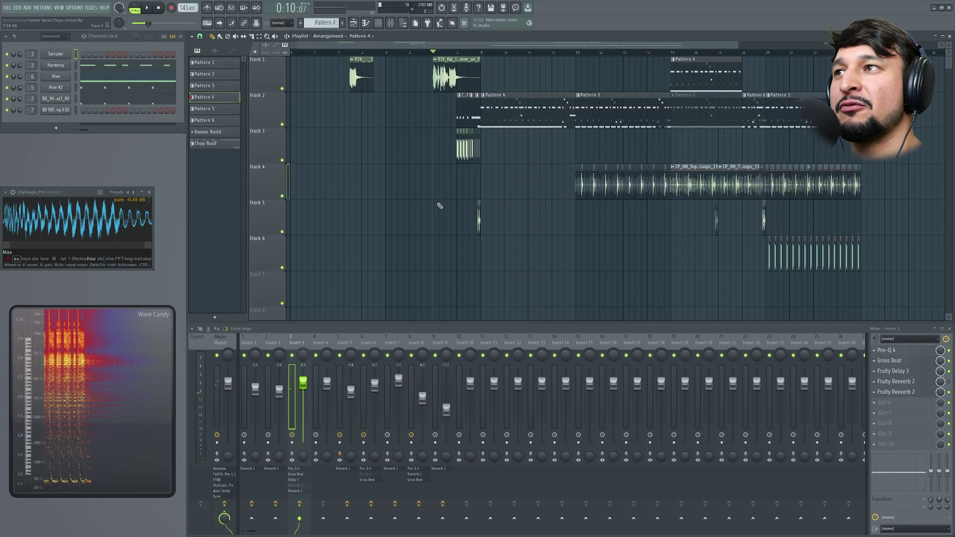
pyautogui.click(350, 53)
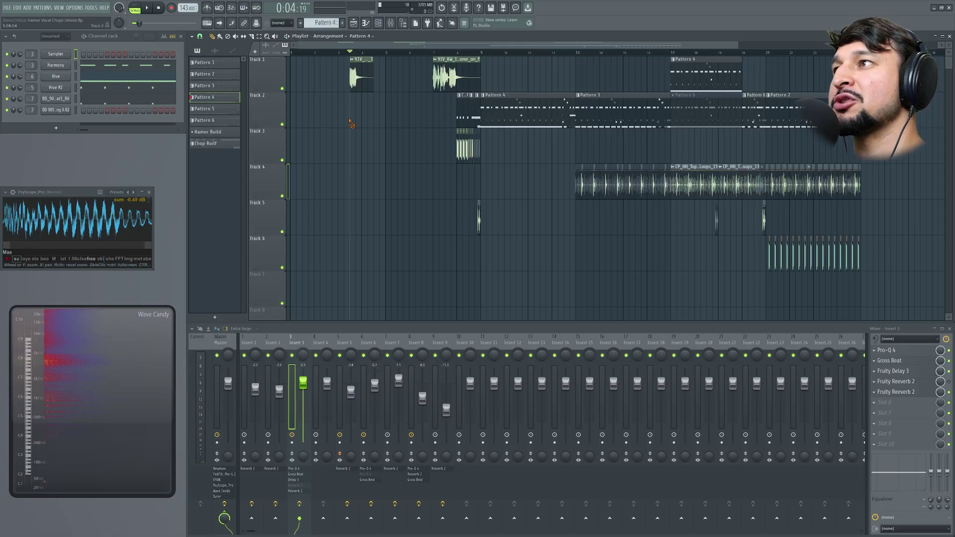
pyautogui.press('space')
pyautogui.press('space')
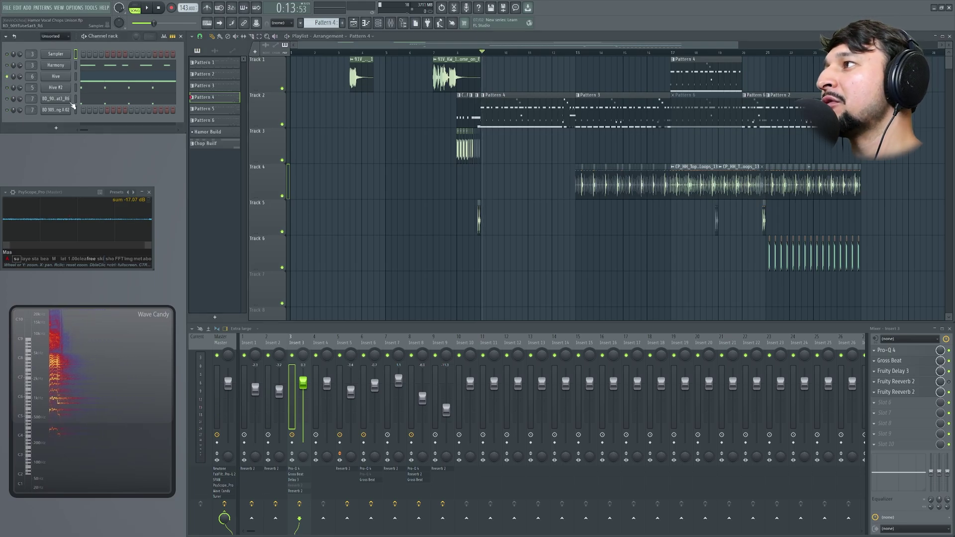
# - Open the Harmony channel's synth and listen to its part in the Pattern 4 section
pyautogui.click(57, 65)
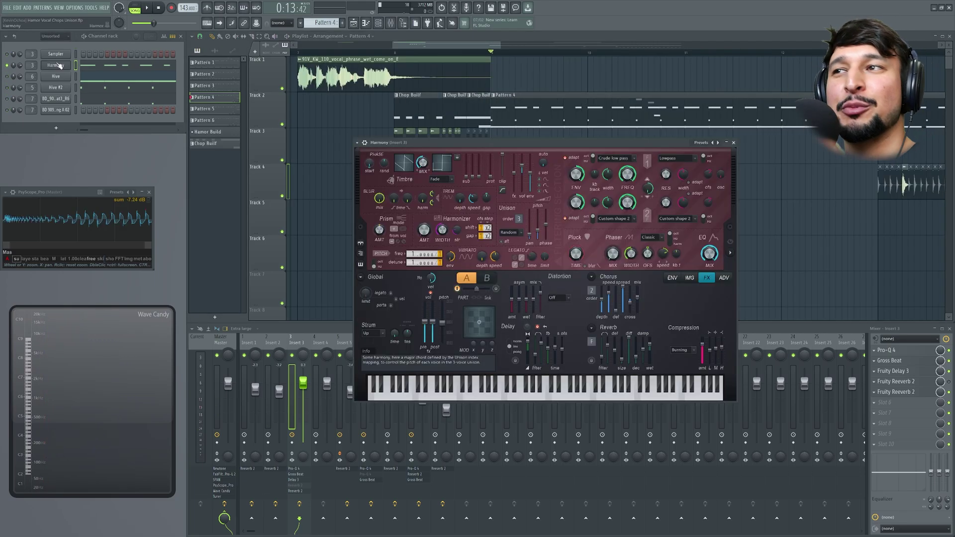
pyautogui.press('space')
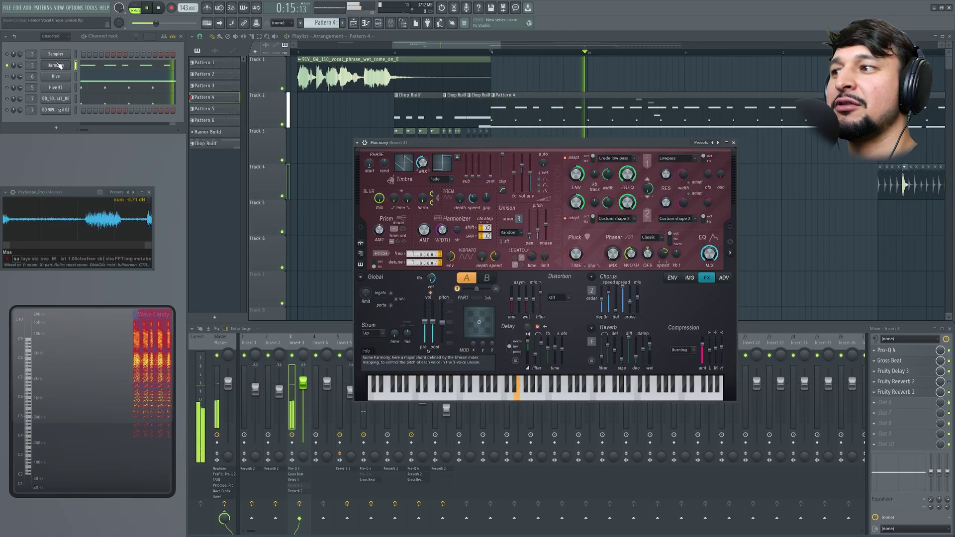
pyautogui.press('space')
# - Examine the Harmony channel's notes in the piano roll with the synth window closed
pyautogui.click(99, 65)
pyautogui.scroll(3, 426, 149)
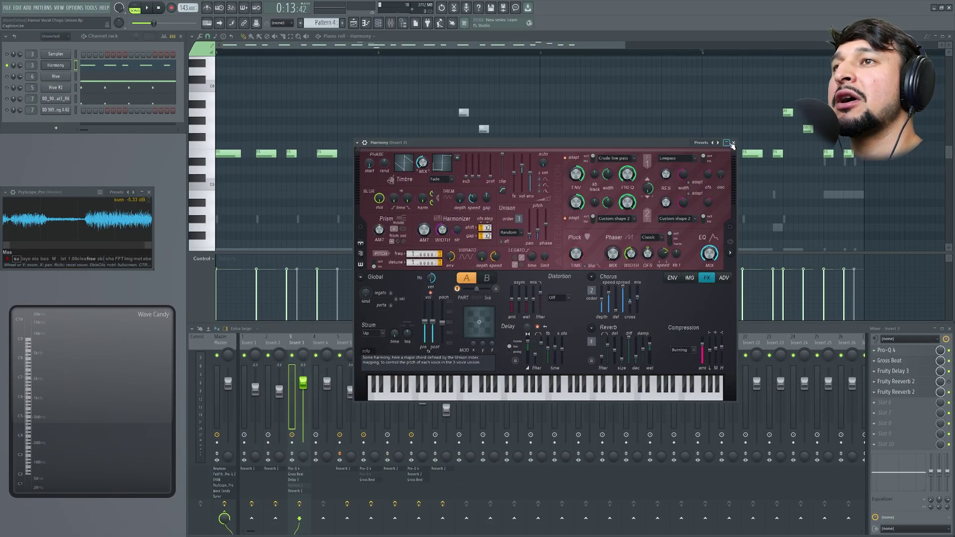
pyautogui.click(727, 143)
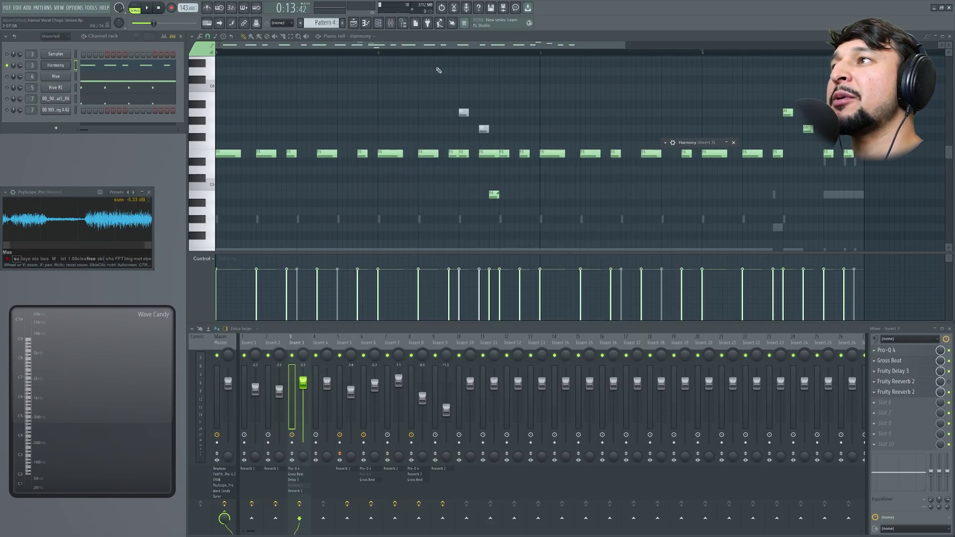
# - Return to the playlist and place a copy of the 91V_KW_110_vocal_phrase_wet_come_on_E clip at the start of Track 1
pyautogui.click(355, 24)
pyautogui.click(418, 87)
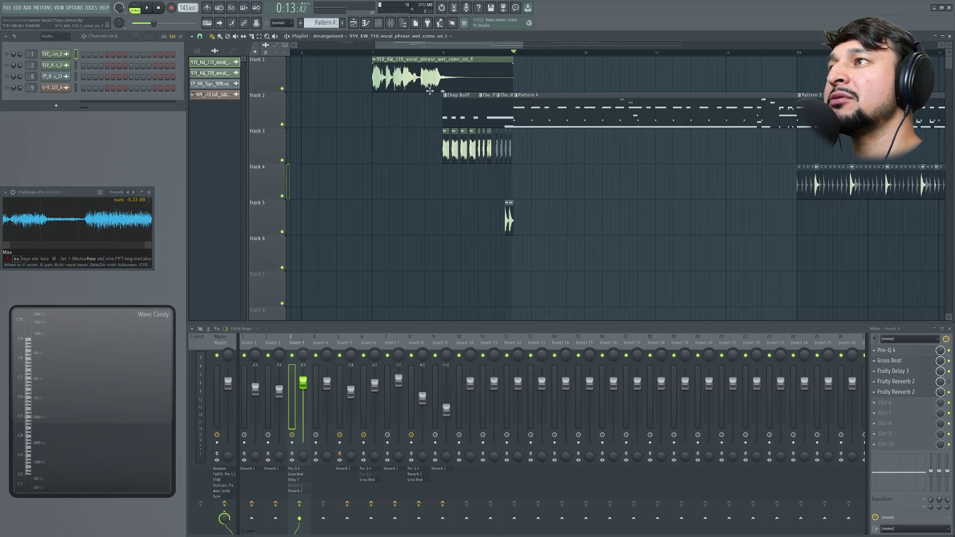
pyautogui.scroll(-4, 431, 92)
pyautogui.click(293, 78)
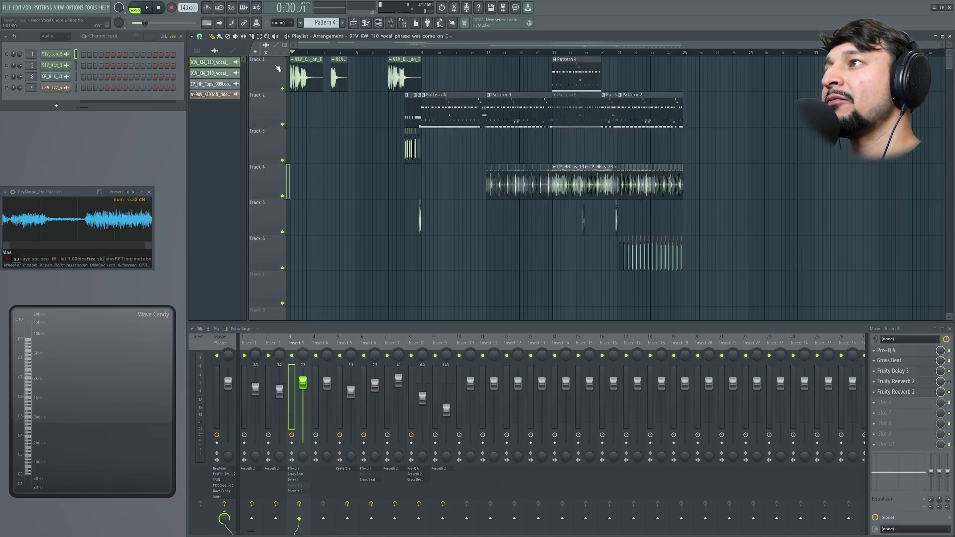
# - Listen to the copied vocal phrase in solo from the start of the arrangement
pyautogui.press('space')
pyautogui.moveTo(370, 118); pyautogui.dragTo(291, 59)
pyautogui.press('space')
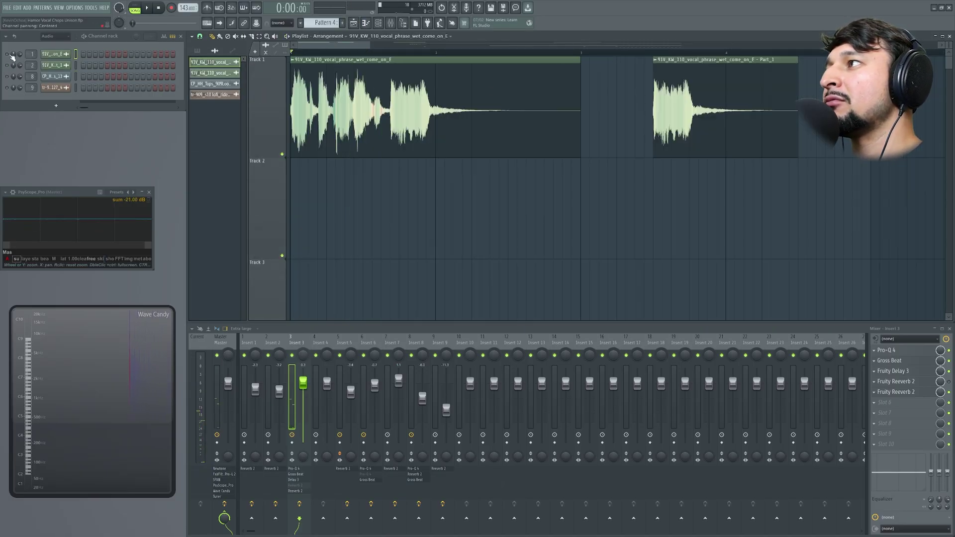
pyautogui.press('space')
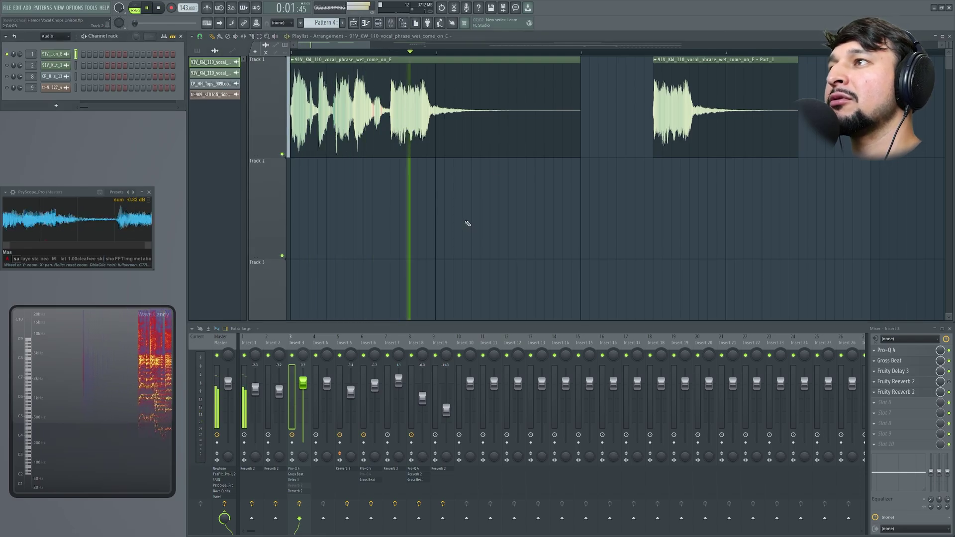
pyautogui.press('space')
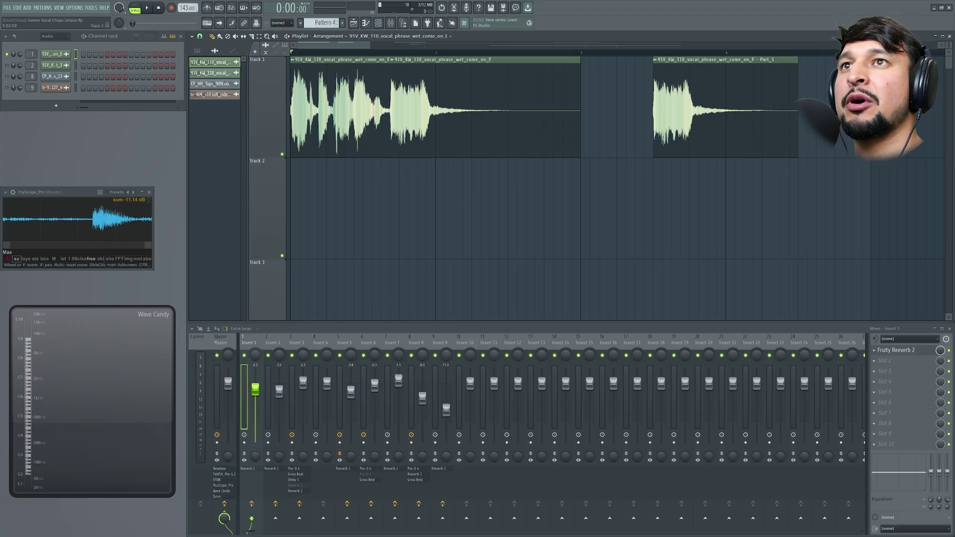
# - Make the short vocal slice at bar 5 of Track 1 unique as its own sample
pyautogui.hscroll(4, 556, 74)
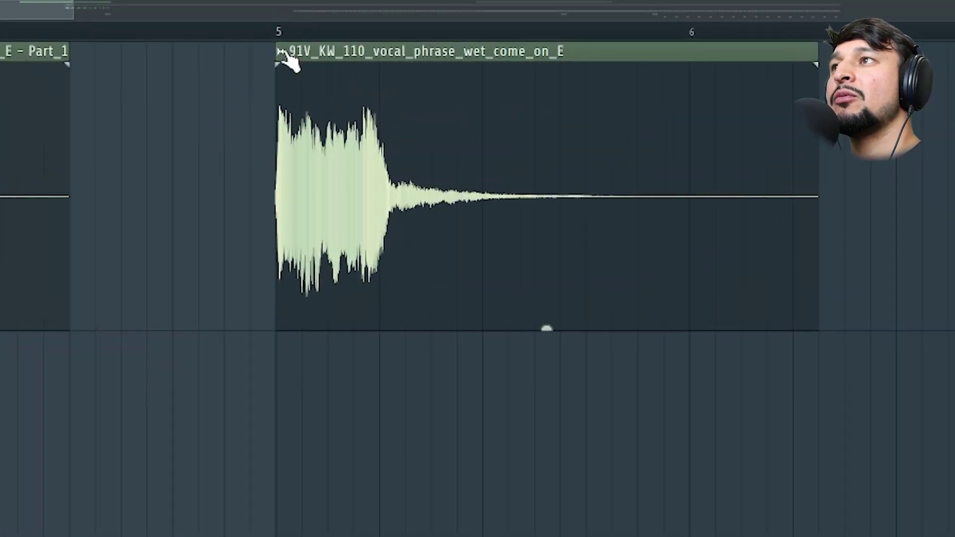
pyautogui.click(282, 51)
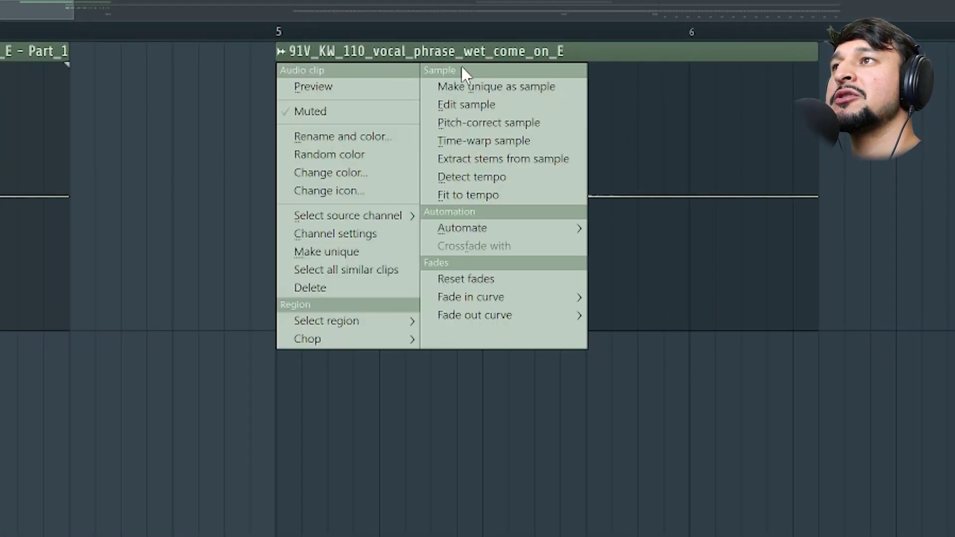
pyautogui.click(464, 85)
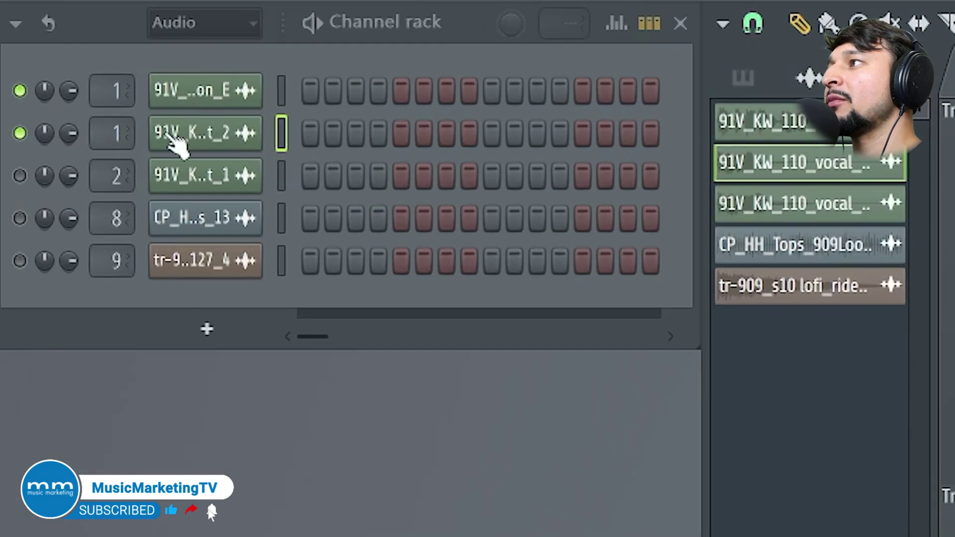
# - Compare the channel settings of the Part_2 vocal slice and the full phrase, closing both along with the PsyScope_Pro window
pyautogui.click(174, 139)
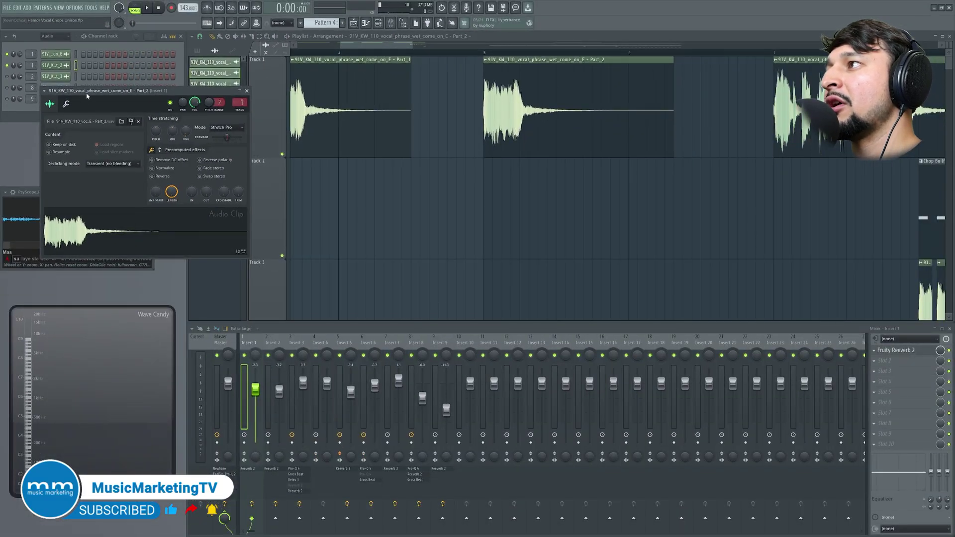
pyautogui.moveTo(87, 96); pyautogui.dragTo(532, 145)
pyautogui.click(69, 55)
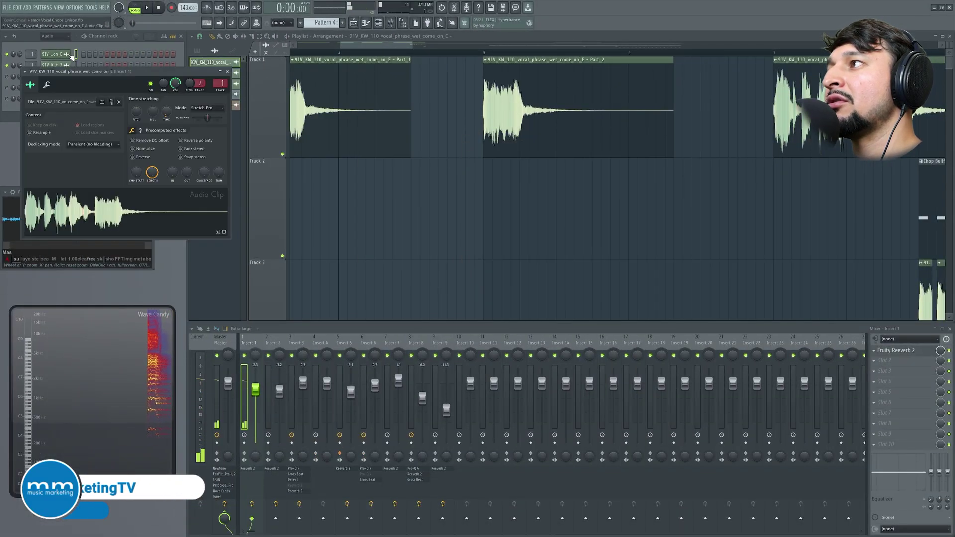
pyautogui.click(228, 71)
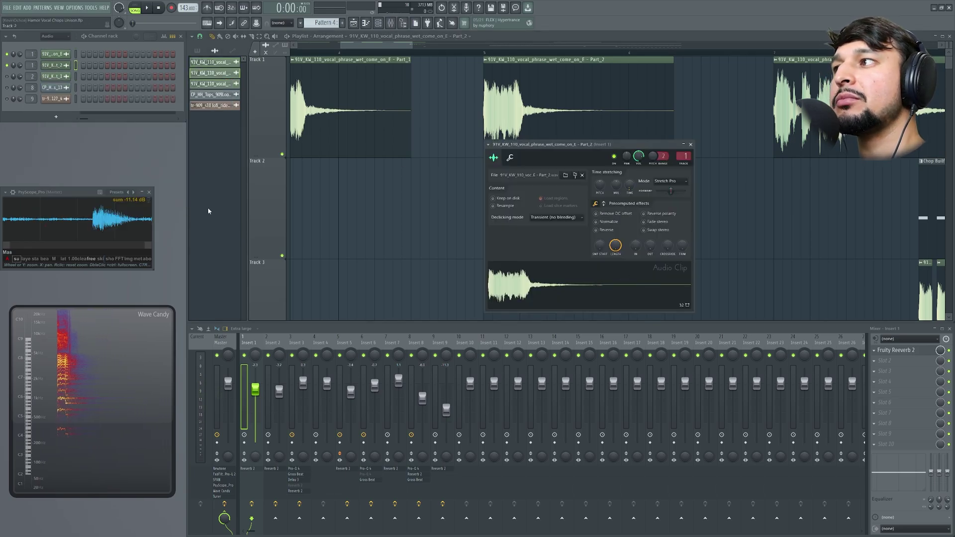
pyautogui.click(149, 192)
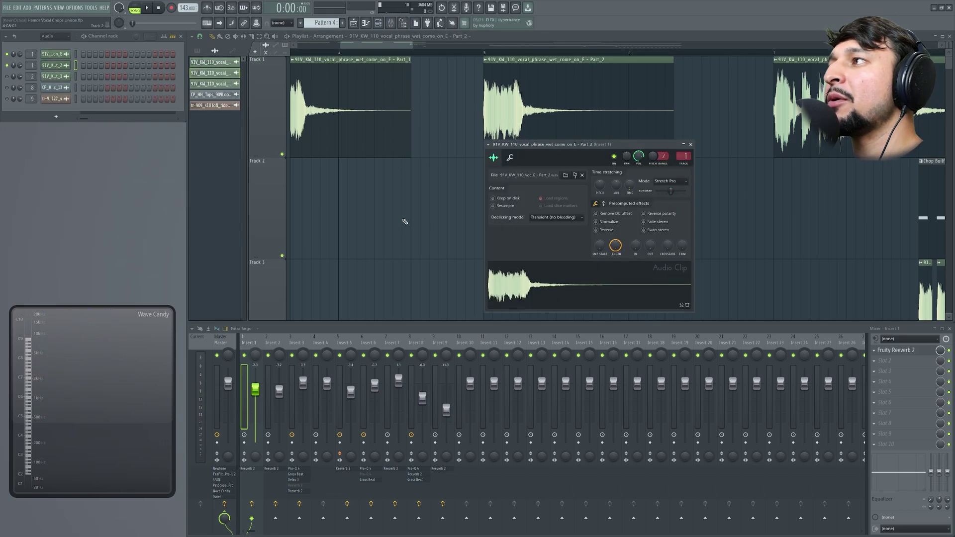
pyautogui.click(691, 145)
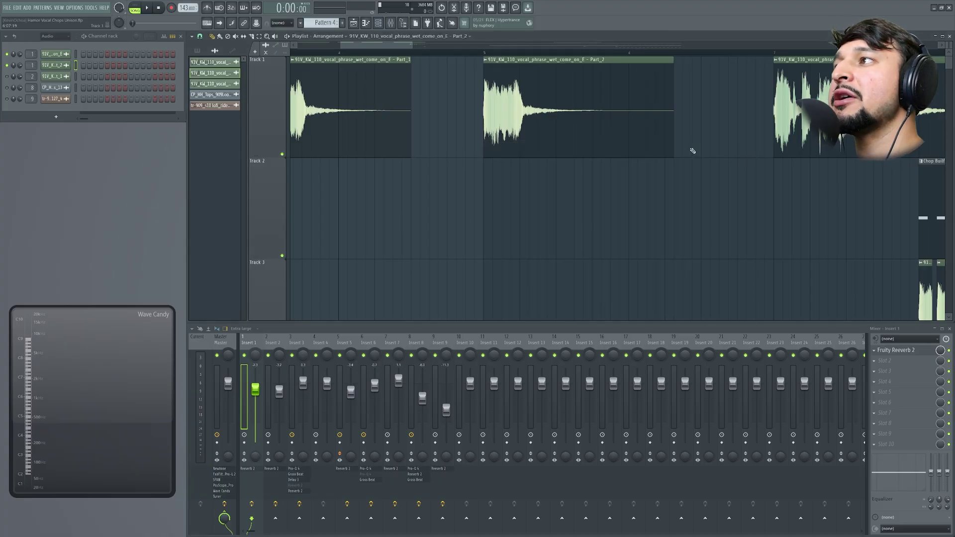
# - Show all channels in the channel rack, add a Harmor instrument and expand its visual feedback display
pyautogui.click(48, 44)
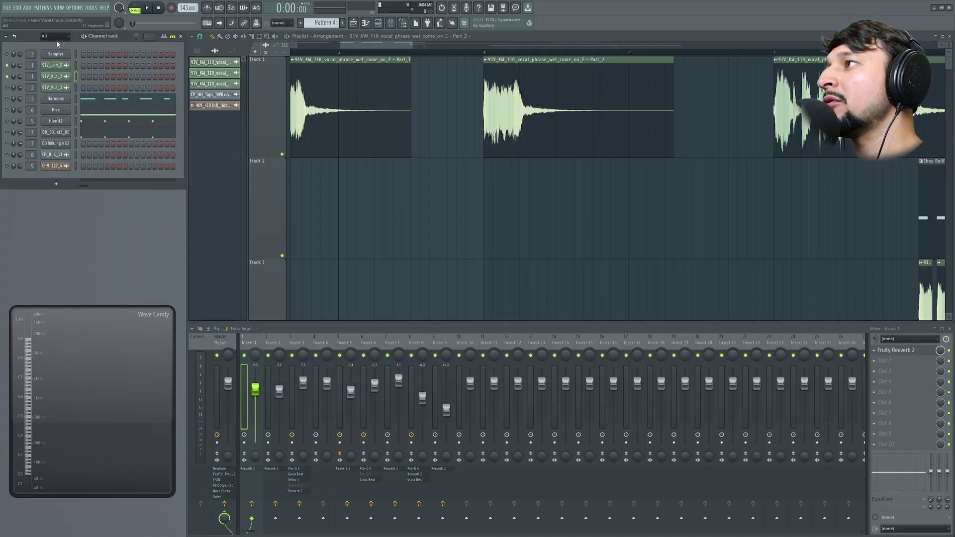
pyautogui.click(56, 178)
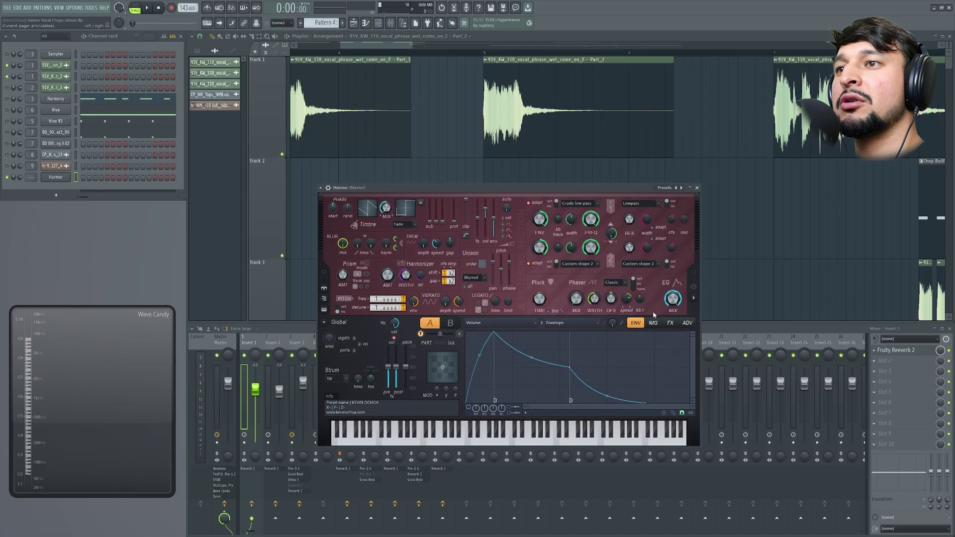
pyautogui.click(694, 297)
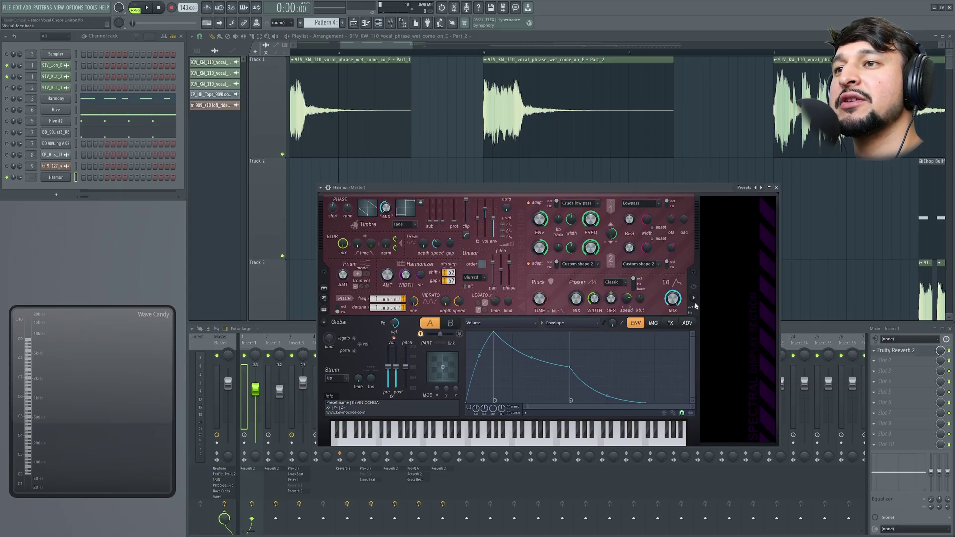
# - Load Harmor's Harmony preset from the Resynthesis tutorials and tricks, and show its image synthesis page
pyautogui.click(743, 188)
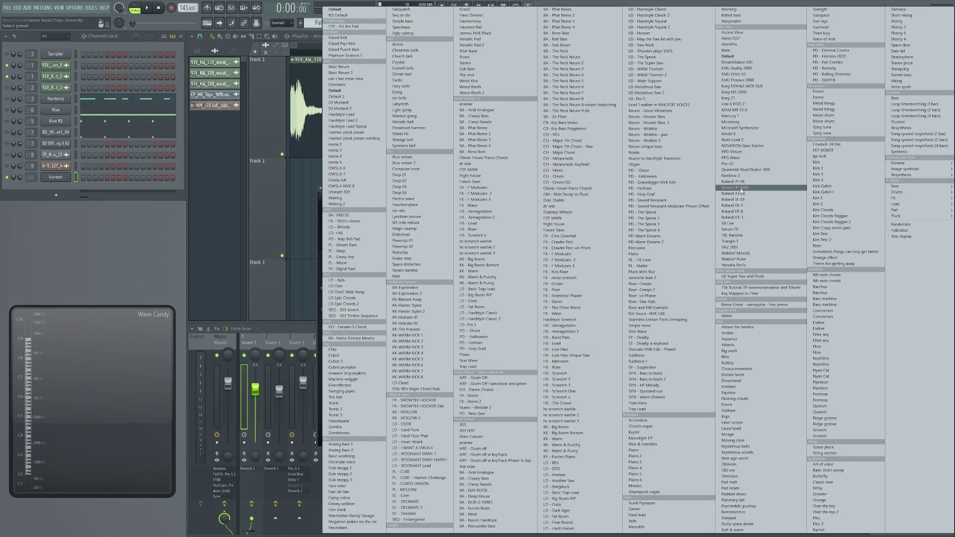
pyautogui.moveTo(926, 168)
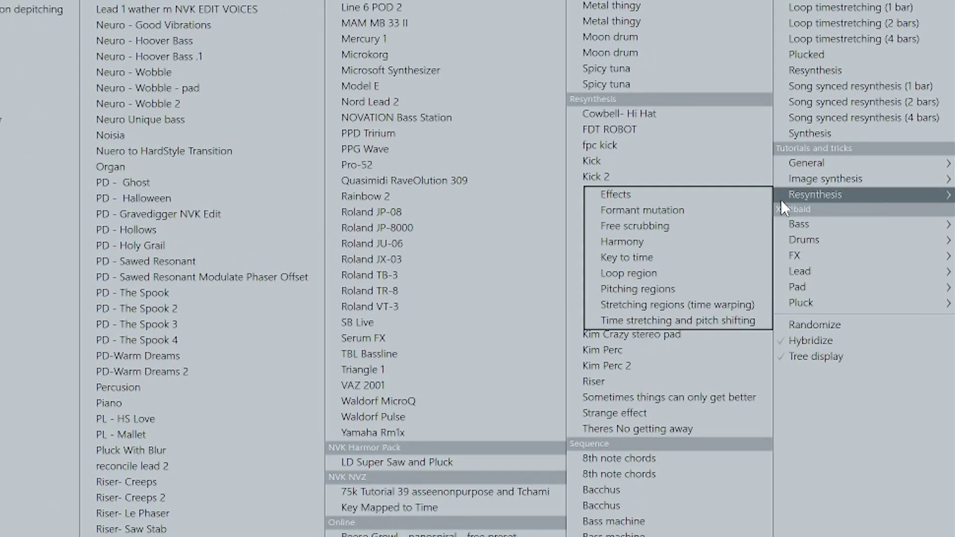
pyautogui.click(679, 241)
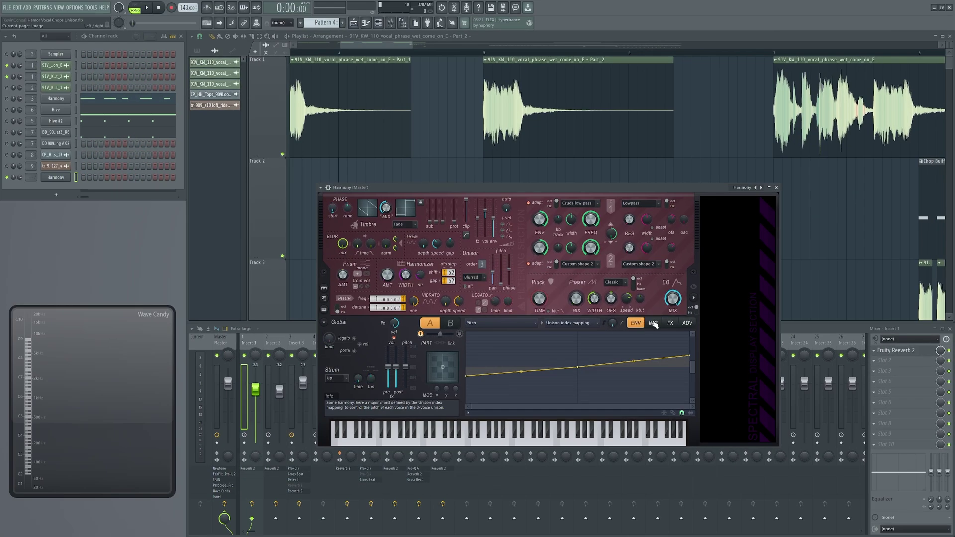
pyautogui.click(653, 323)
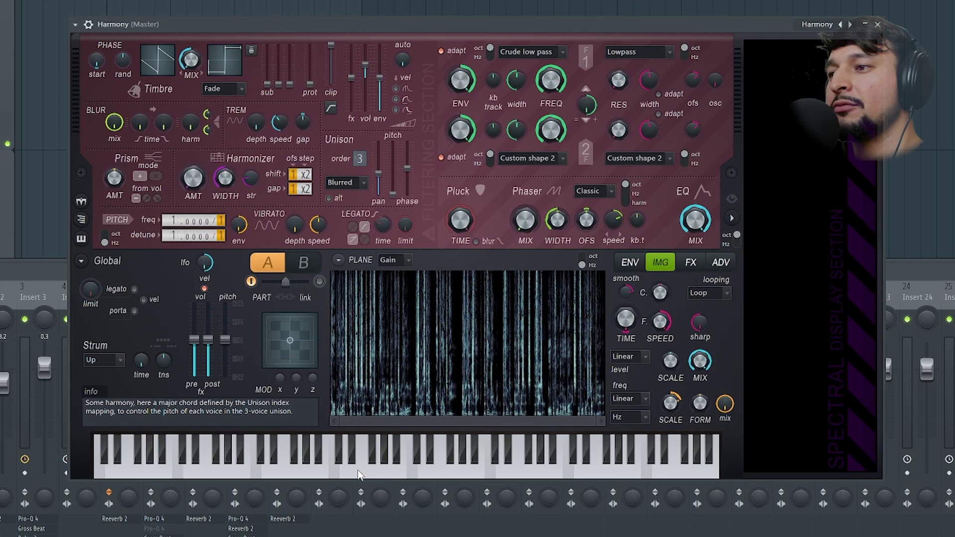
# - Play notes on the Harmony preset to compare its sound with unison off and with a unison order of 3
pyautogui.click(481, 441)
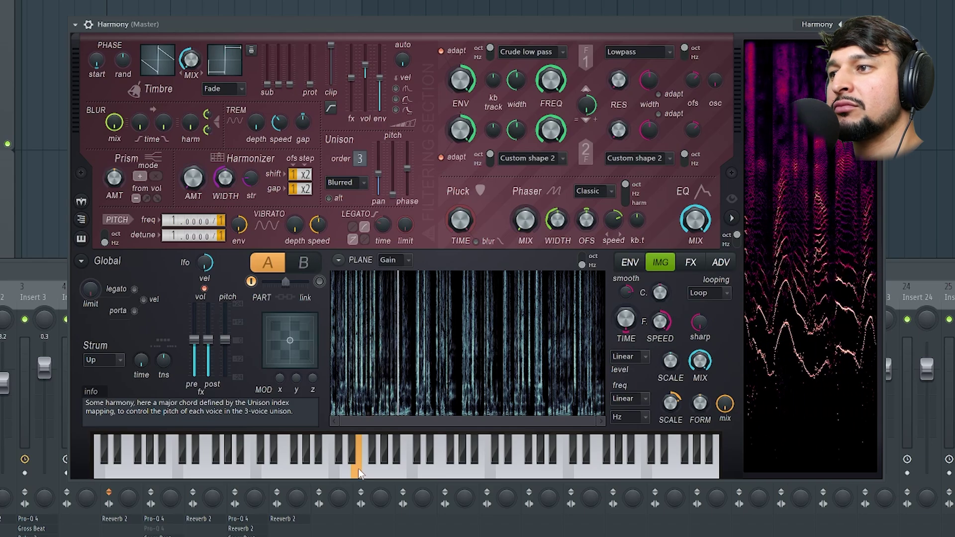
pyautogui.moveTo(360, 159); pyautogui.dragTo(369, 301)
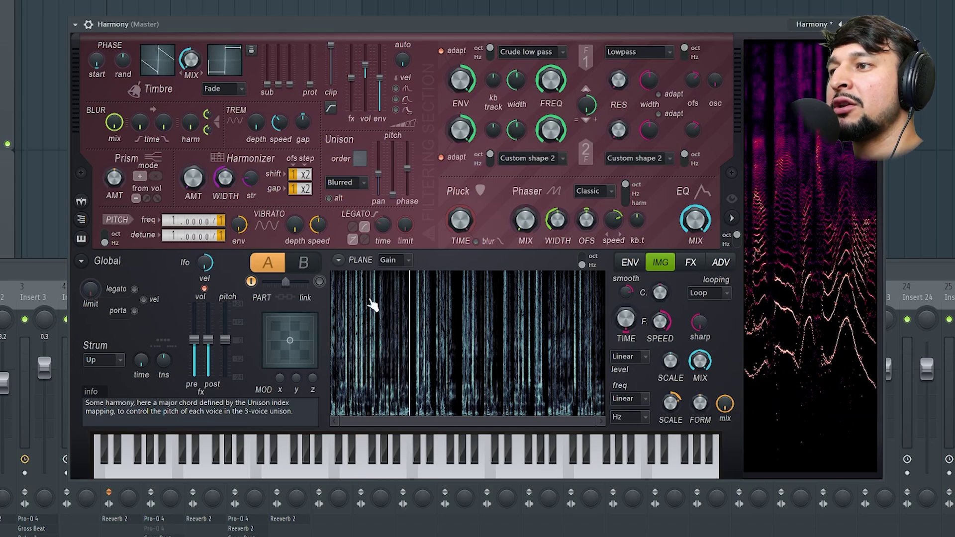
pyautogui.click(358, 472)
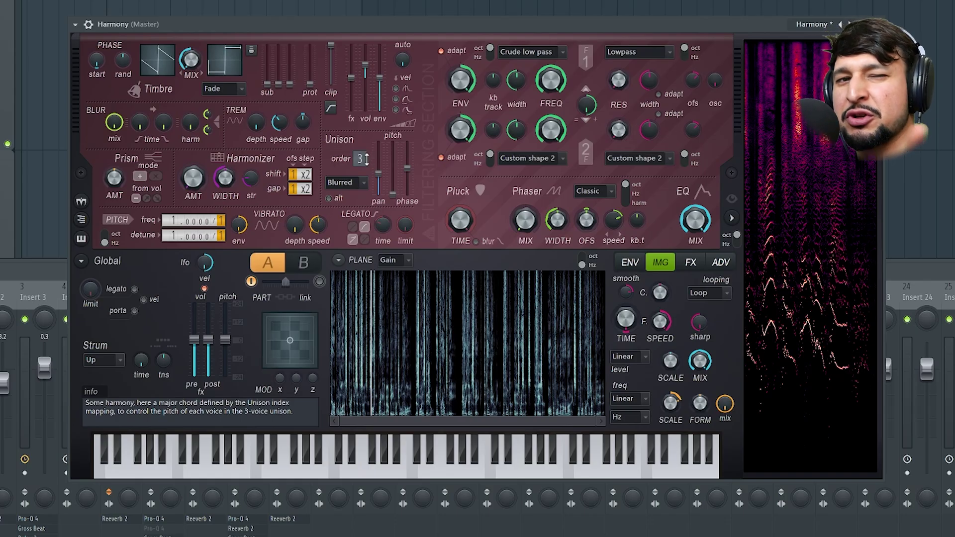
pyautogui.click(357, 472)
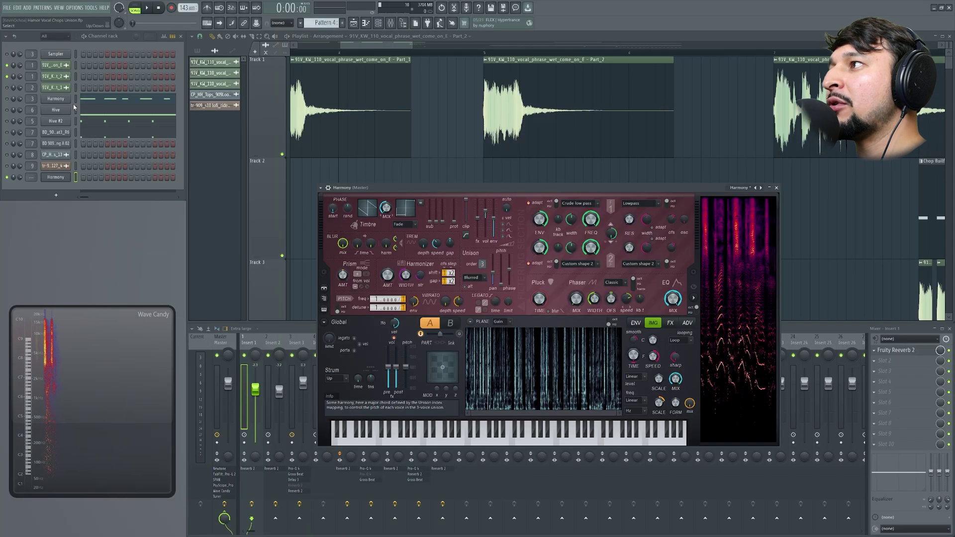
# - Load the Part_2 vocal slice's waveform into the new Harmony synth's image resynthesis area
pyautogui.click(64, 78)
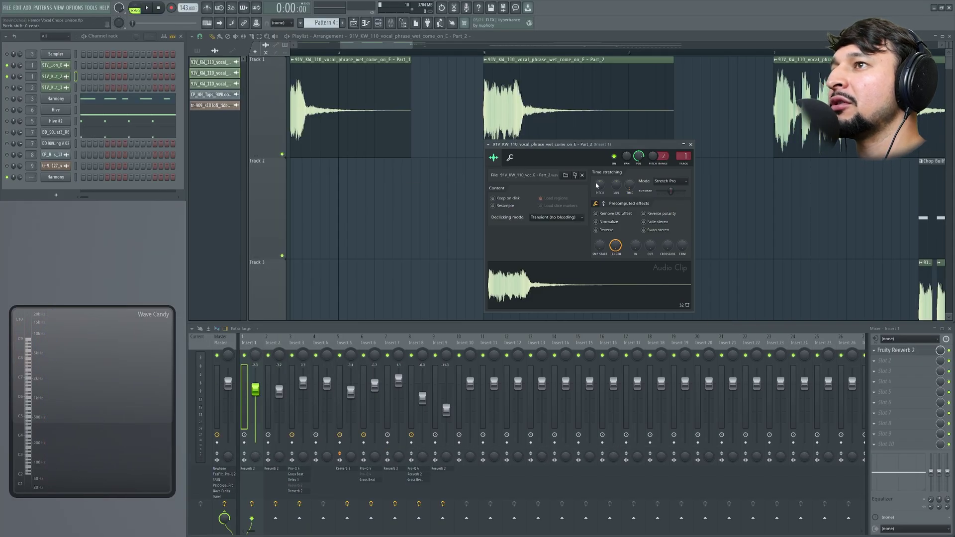
pyautogui.moveTo(570, 144); pyautogui.dragTo(140, 125)
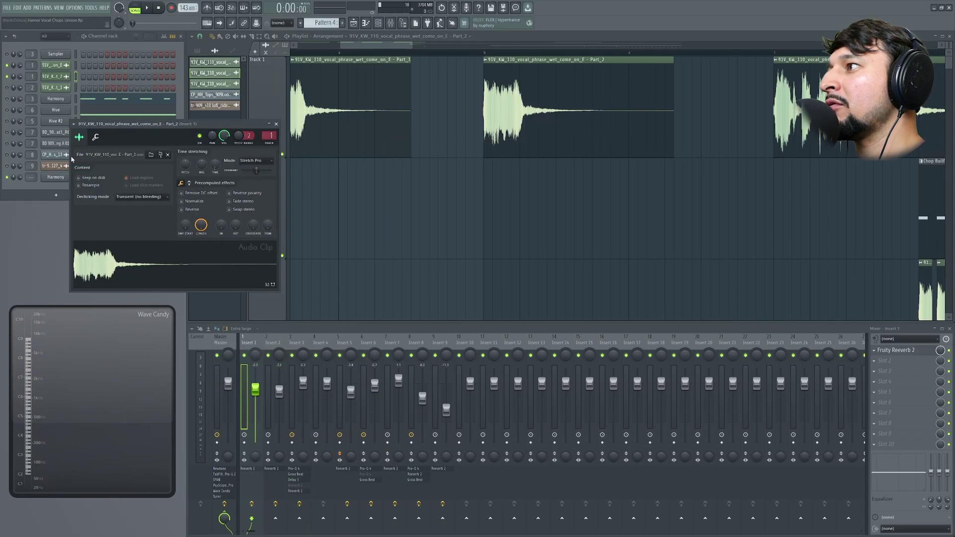
pyautogui.click(63, 178)
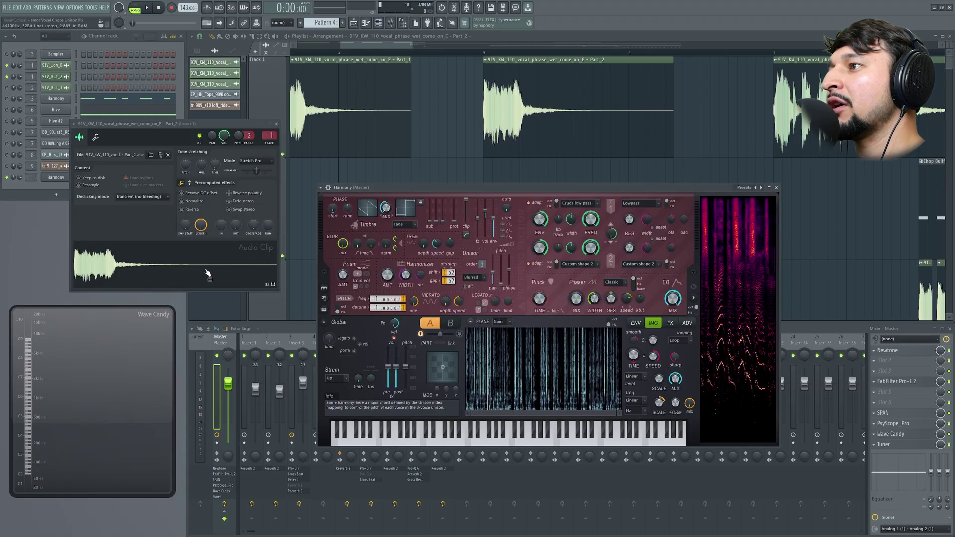
pyautogui.moveTo(191, 265); pyautogui.dragTo(583, 363)
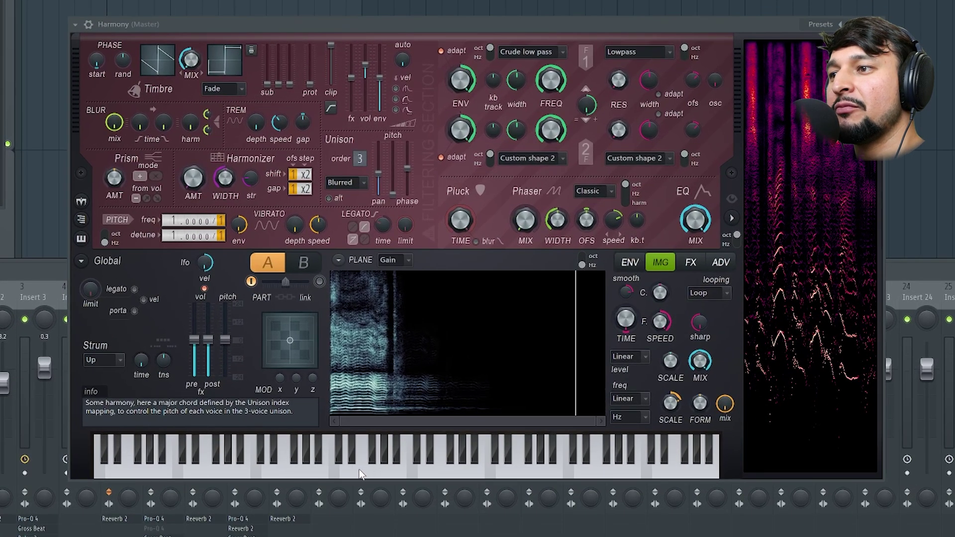
# - Audition the resynthesized vocal slice on Harmor's keyboard, with unison order 3 and with unison off
pyautogui.click(360, 470)
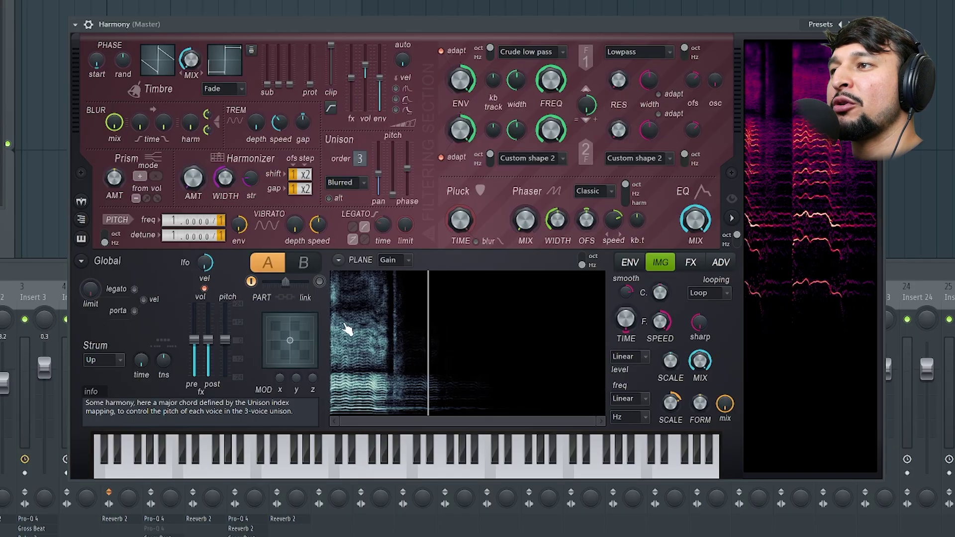
pyautogui.click(359, 472)
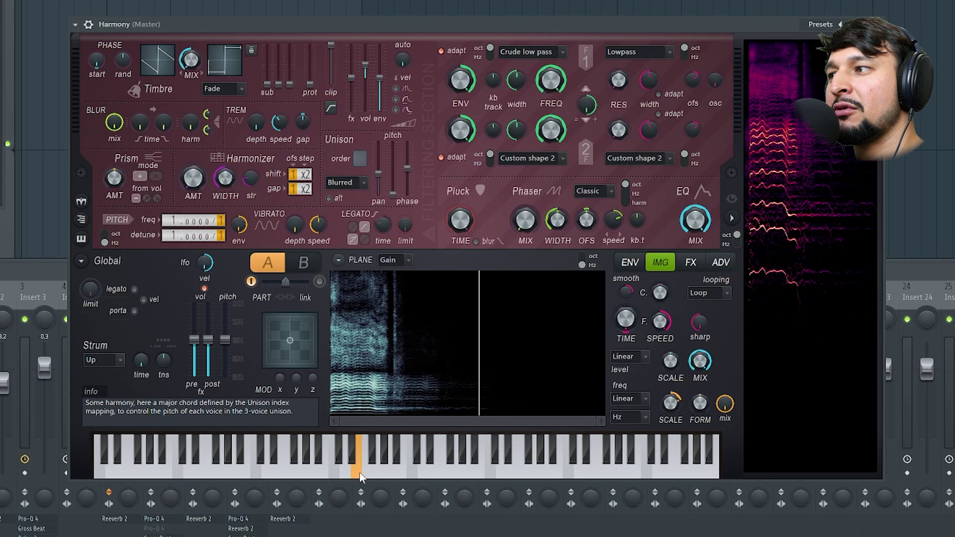
pyautogui.click(360, 472)
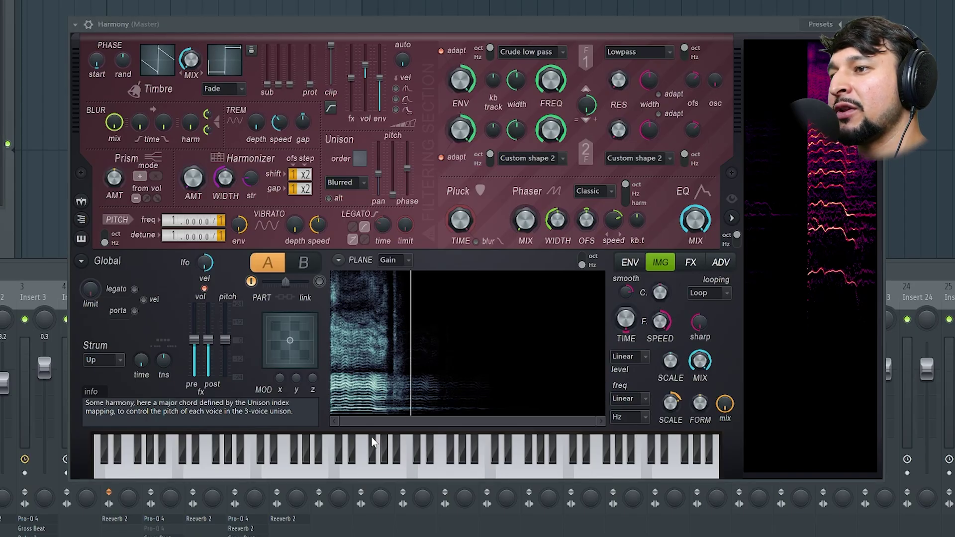
pyautogui.click(356, 468)
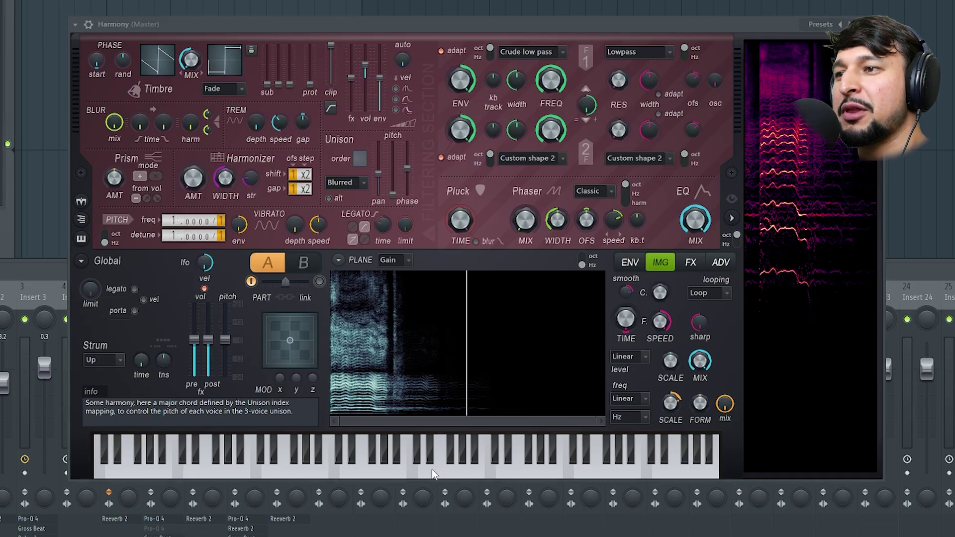
# - Set the Harmony channel's root note to E5 and play a key to check the tuning
pyautogui.click(89, 25)
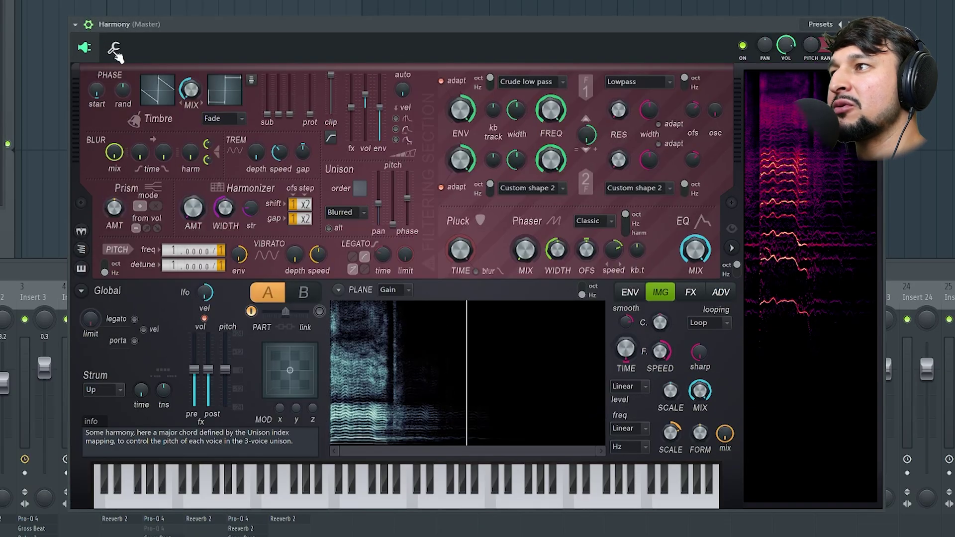
pyautogui.click(114, 51)
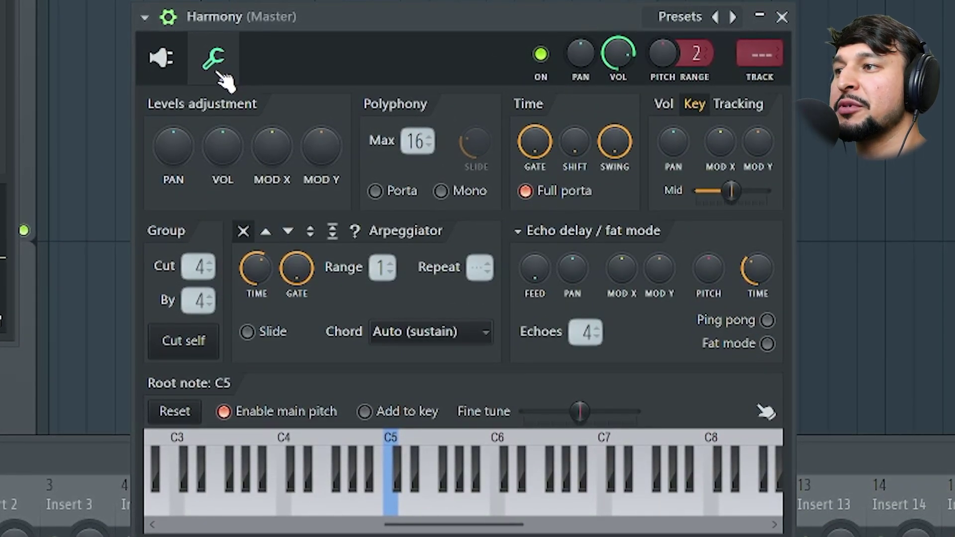
pyautogui.click(424, 503)
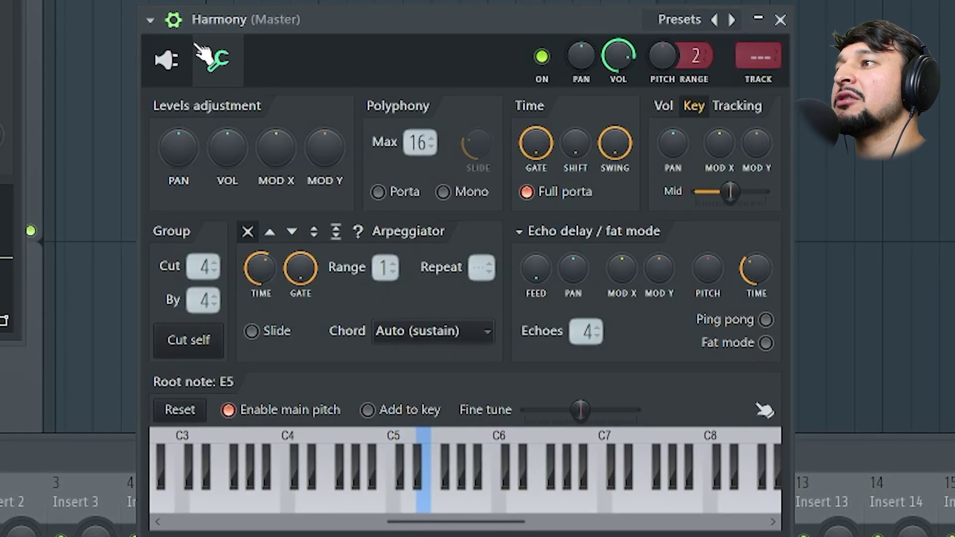
pyautogui.click(169, 58)
pyautogui.click(174, 20)
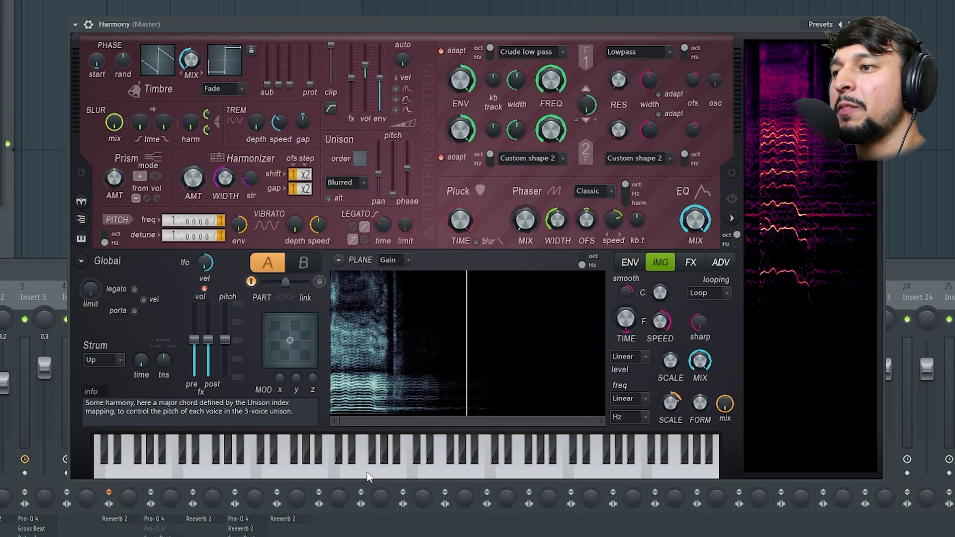
pyautogui.click(364, 470)
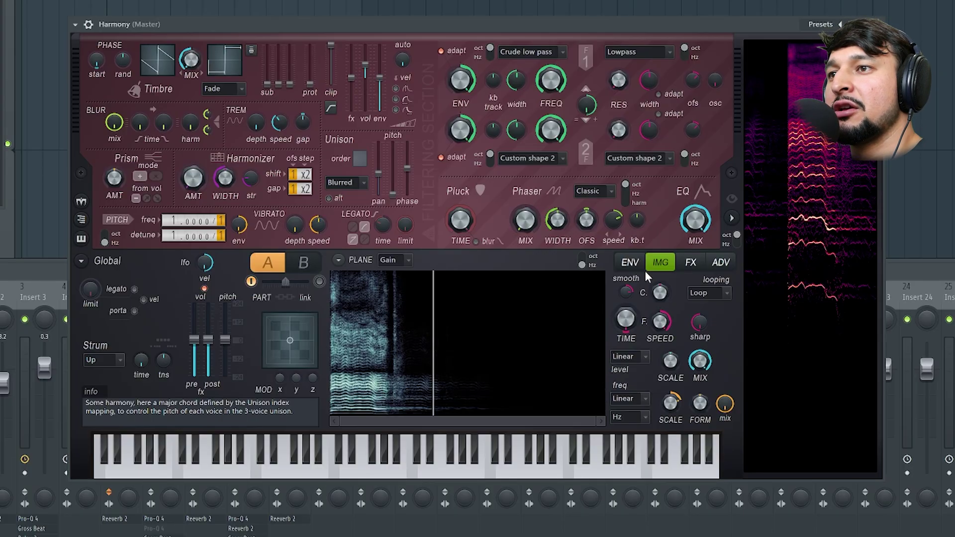
# - Show part A's volume envelope in Harmony and play notes to hear how the slice responds
pyautogui.click(631, 264)
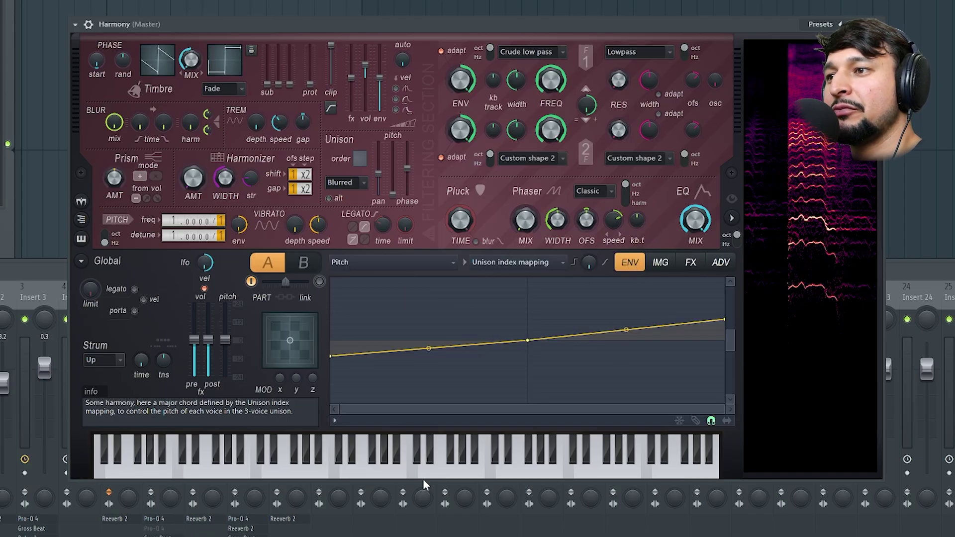
pyautogui.click(358, 470)
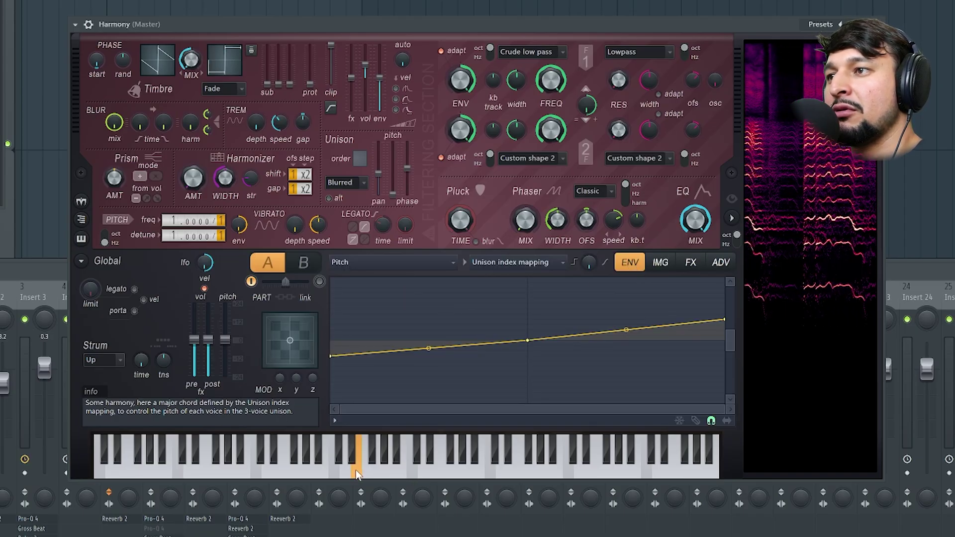
pyautogui.click(386, 267)
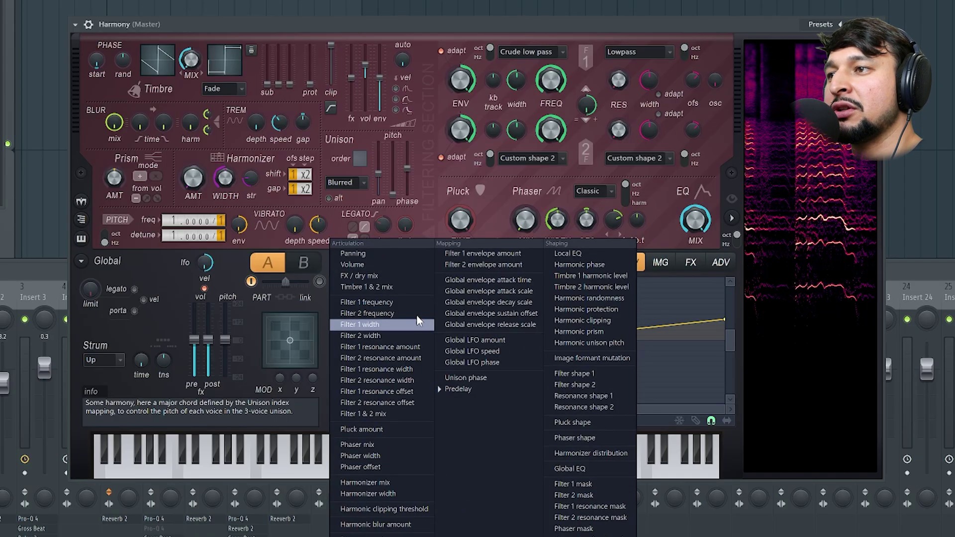
pyautogui.click(368, 264)
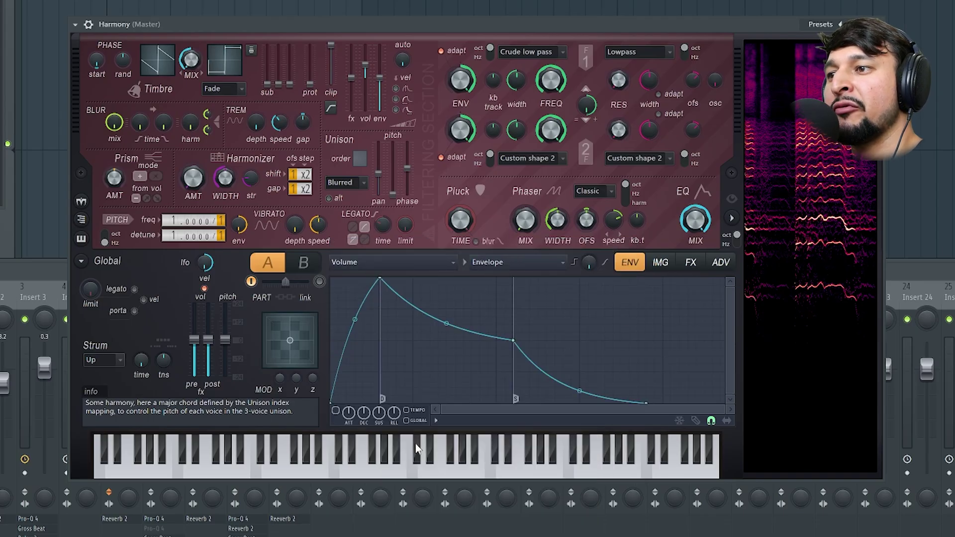
pyautogui.click(318, 470)
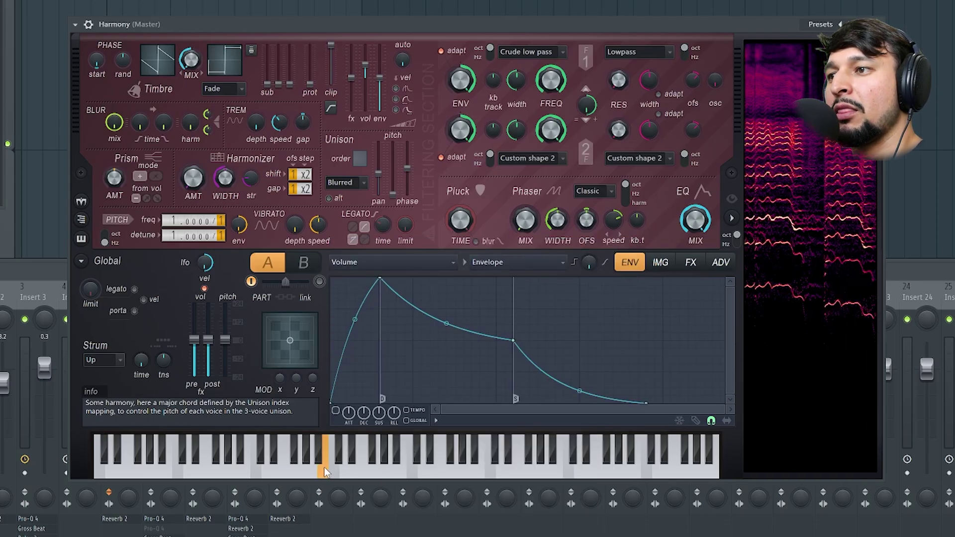
pyautogui.click(357, 469)
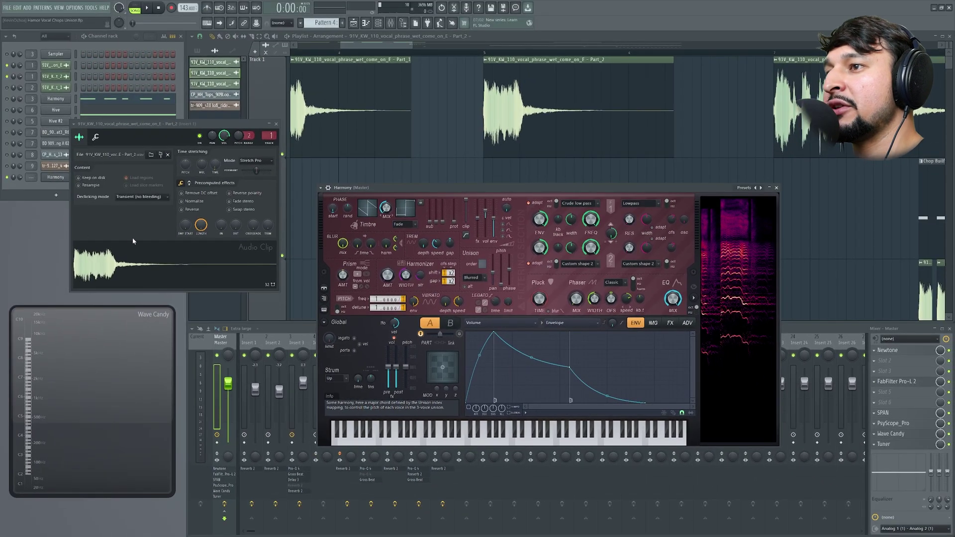
# - Load the Part_2 vocal slice's waveform into the Harmony synth's volume envelope and inspect the resulting curve
pyautogui.moveTo(313, 313); pyautogui.dragTo(555, 372)
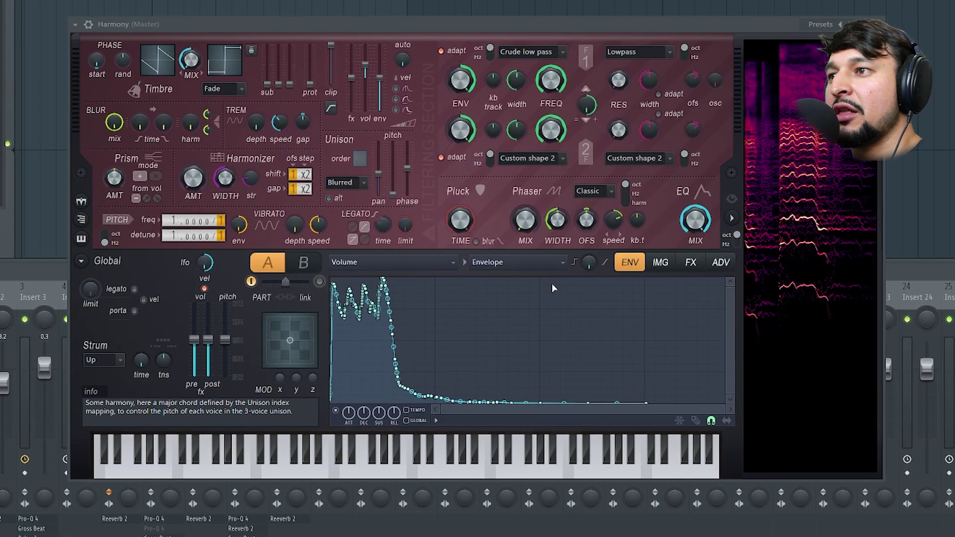
pyautogui.scroll(5, 383, 326)
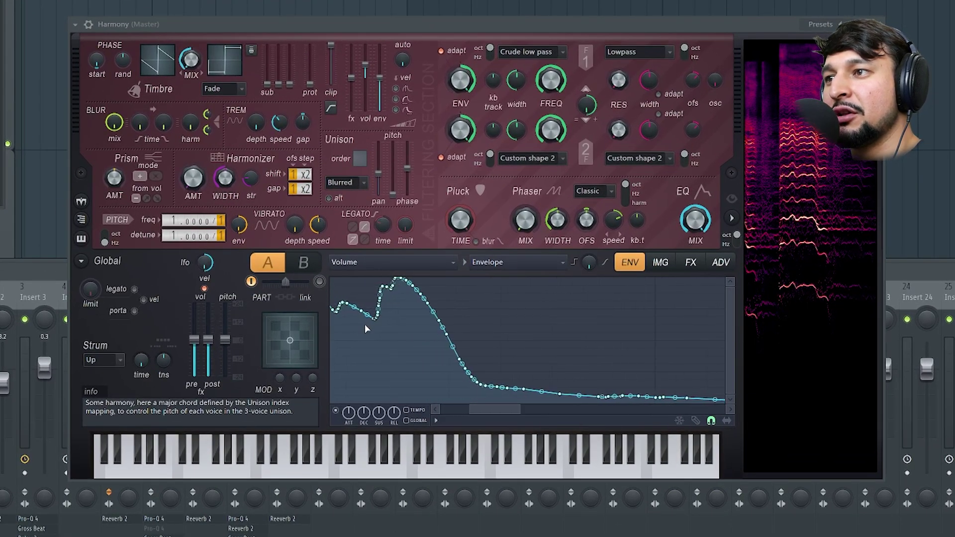
pyautogui.scroll(-6, 493, 333)
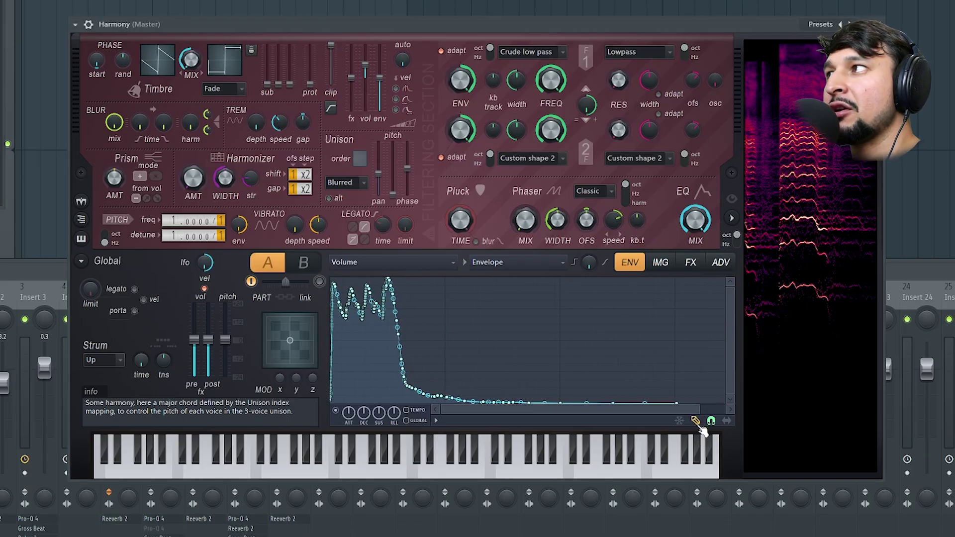
# - Redraw the volume envelope's tail as a short slope down to zero after the third peak, and audition it
pyautogui.moveTo(651, 401)
pyautogui.mouseDown()
pyautogui.moveTo(520, 408)
pyautogui.moveTo(691, 401)
pyautogui.moveTo(413, 388)
pyautogui.moveTo(387, 365)
pyautogui.mouseUp()
pyautogui.scroll(5, 381, 352)
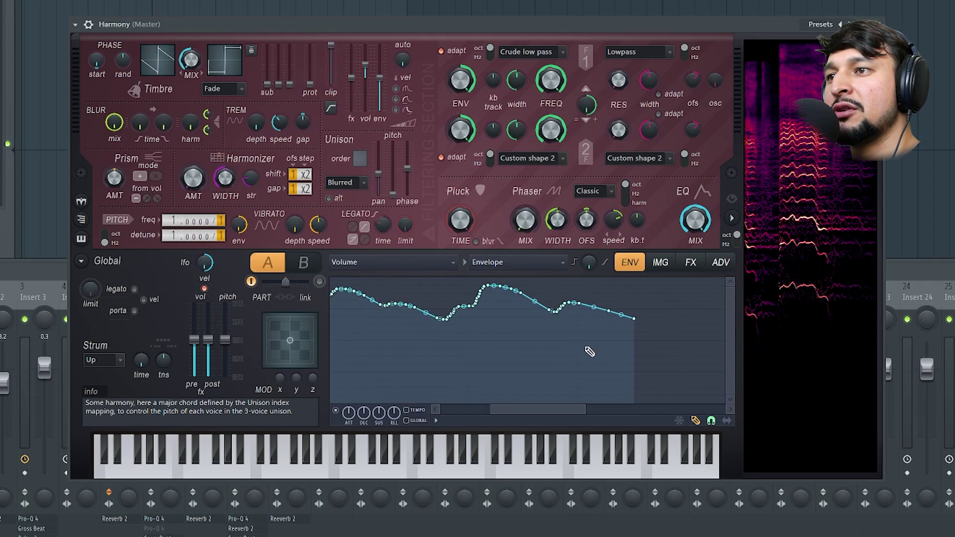
pyautogui.moveTo(667, 377); pyautogui.dragTo(657, 420)
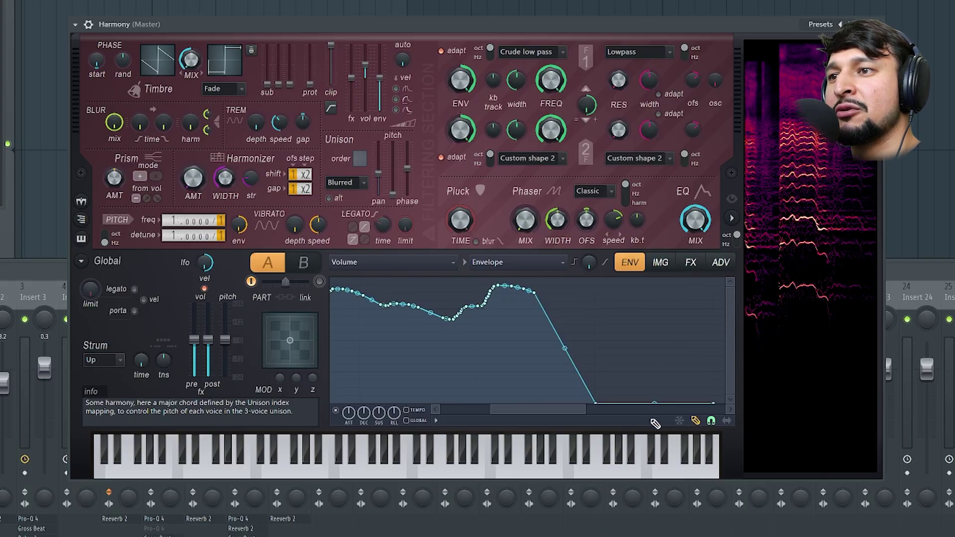
pyautogui.click(597, 314)
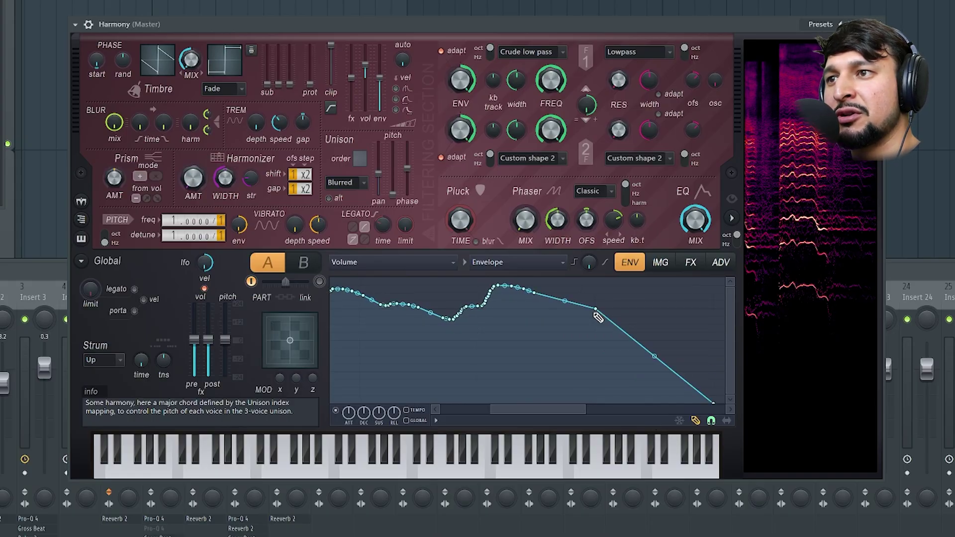
pyautogui.moveTo(545, 409); pyautogui.dragTo(468, 407)
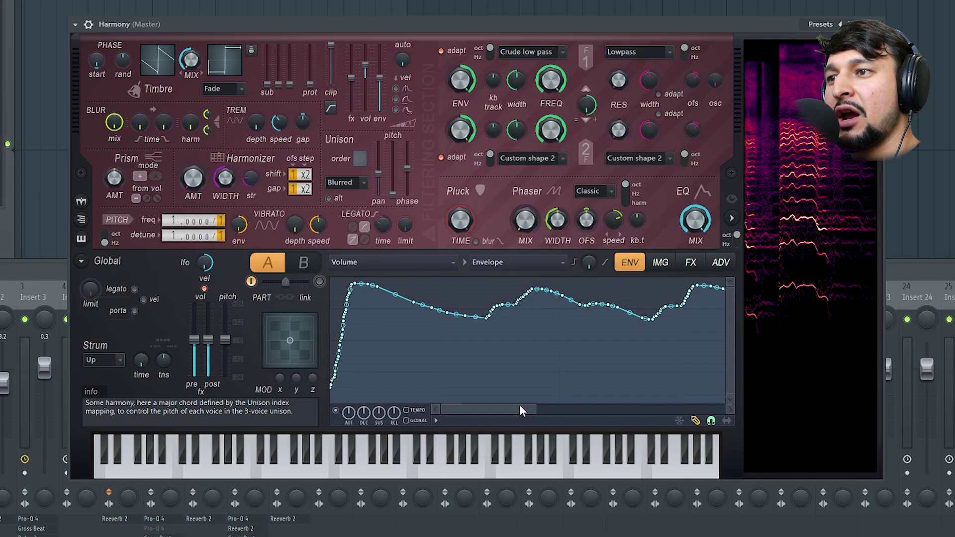
pyautogui.moveTo(537, 414); pyautogui.dragTo(564, 411)
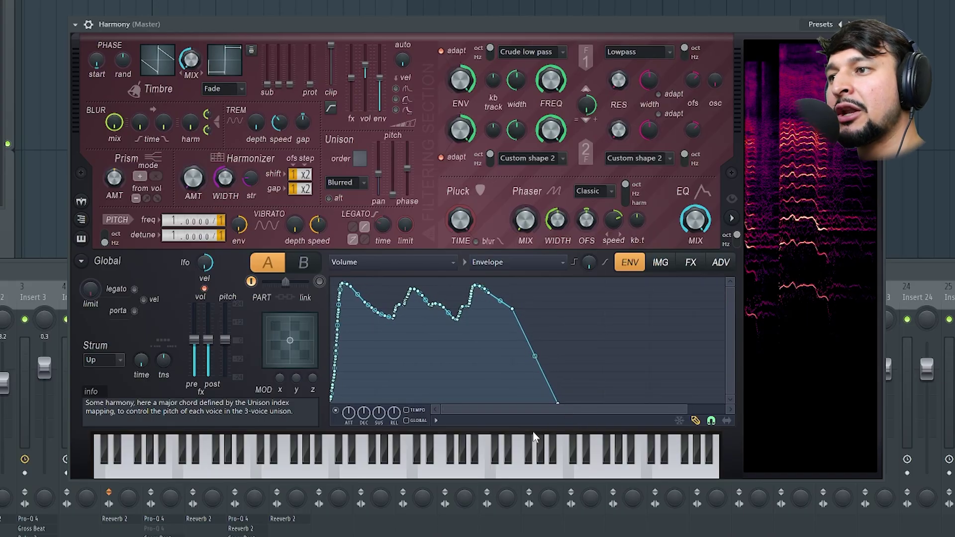
pyautogui.click(360, 475)
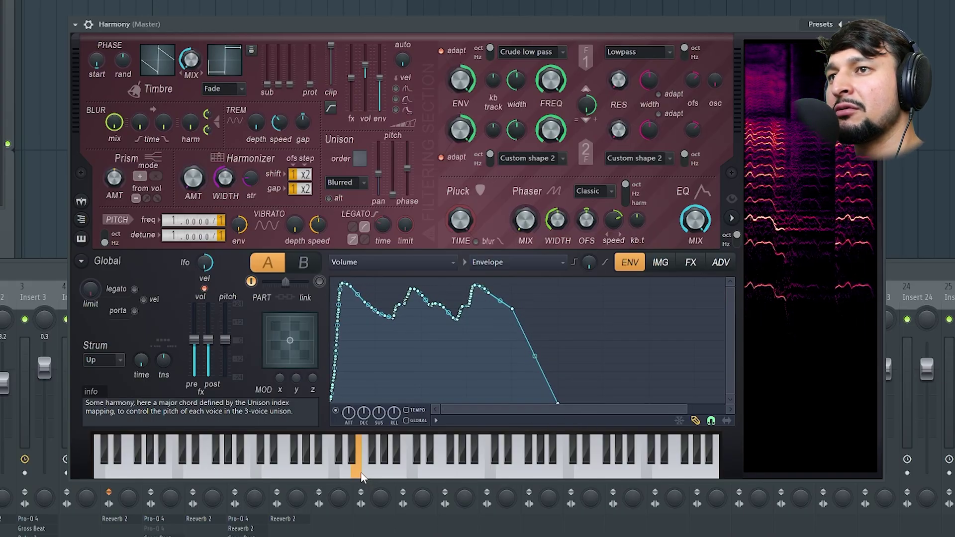
pyautogui.click(362, 475)
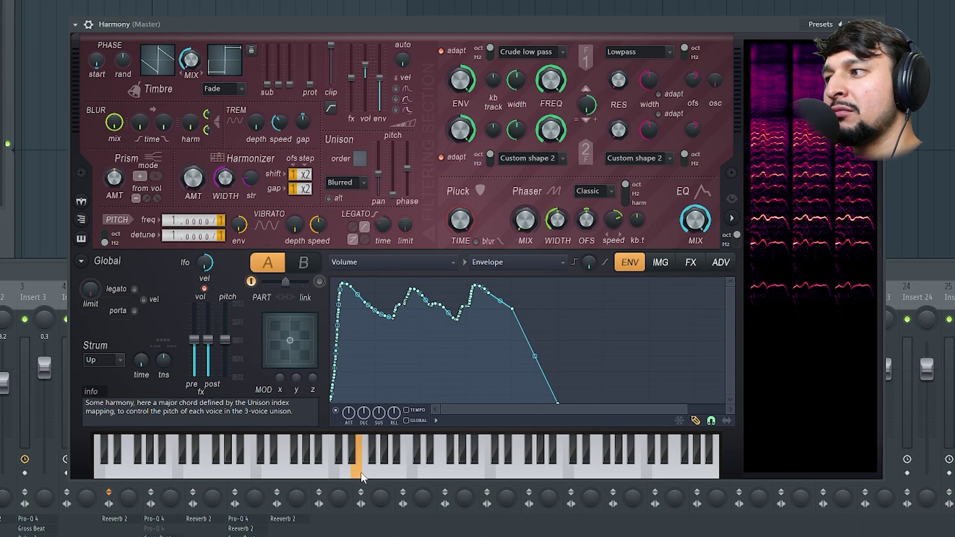
pyautogui.click(362, 475)
# - Delete the volume envelope's last point and lower the preceding one to zero for a steeper ending, auditioning it
pyautogui.rightClick(557, 387)
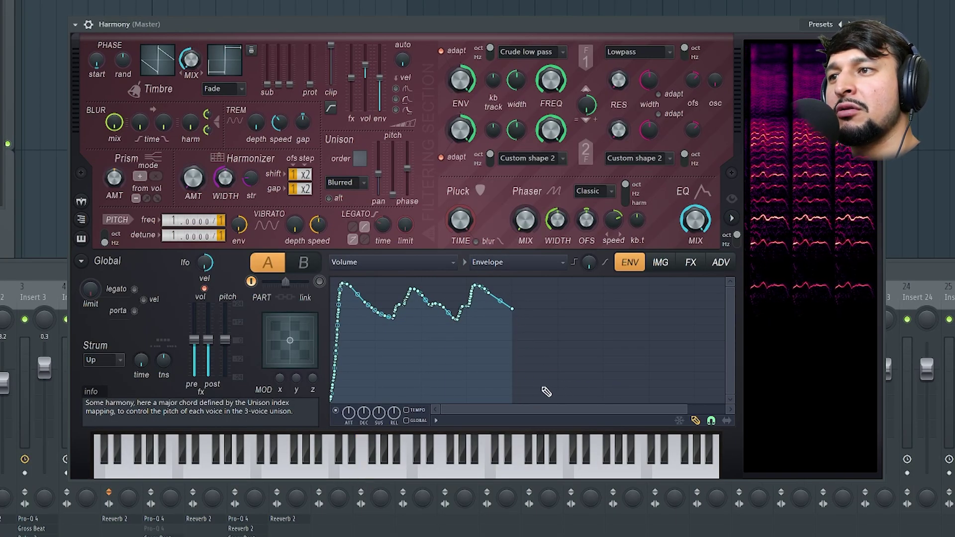
pyautogui.moveTo(513, 309); pyautogui.dragTo(506, 409)
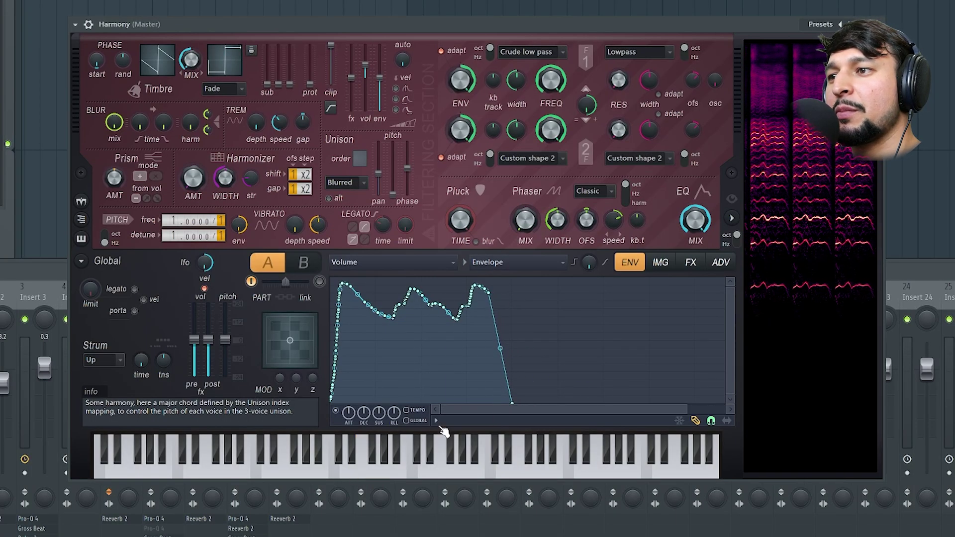
pyautogui.click(360, 473)
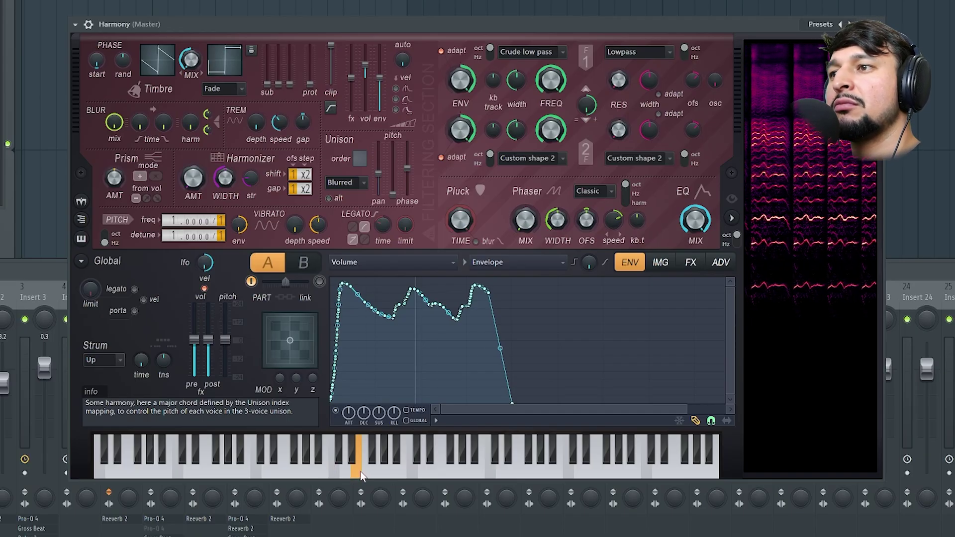
# - Move the volume envelope's end point outward for a longer fade and audition the result
pyautogui.scroll(-3, 402, 390)
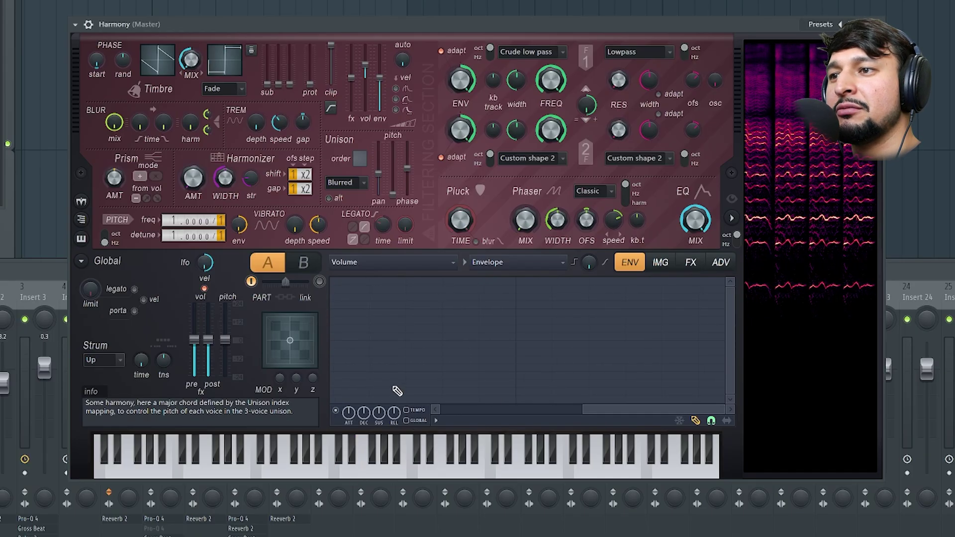
pyautogui.hscroll(-5, 589, 416)
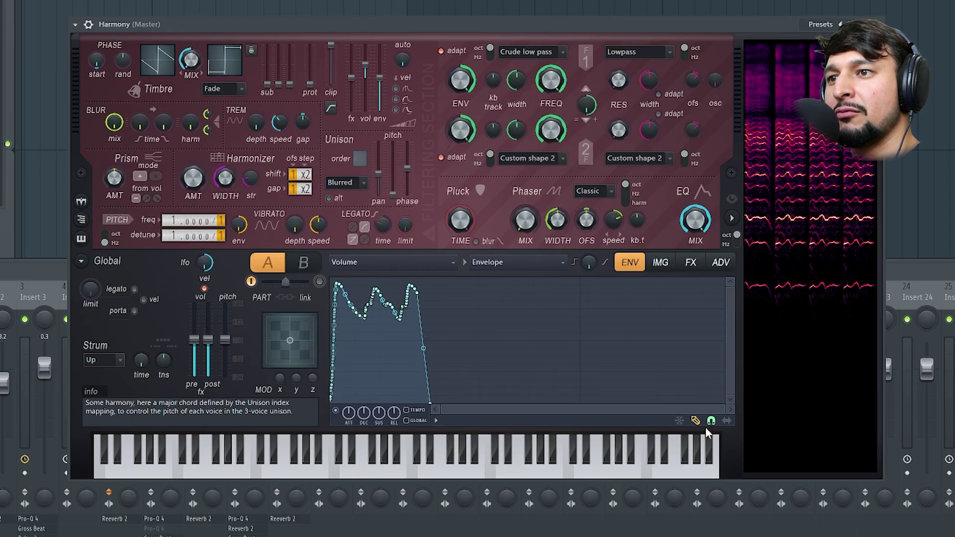
pyautogui.moveTo(430, 403); pyautogui.dragTo(554, 402)
pyautogui.click(357, 469)
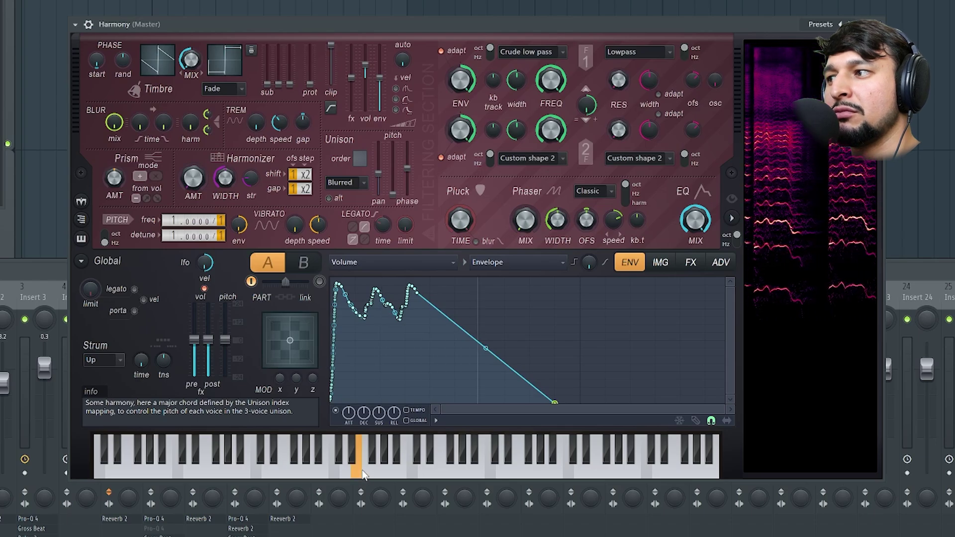
pyautogui.click(359, 475)
# - Pull the volume envelope's end point back toward the third peak and bow the final segment upward, auditioning it
pyautogui.moveTo(555, 401); pyautogui.dragTo(455, 401)
pyautogui.moveTo(436, 358); pyautogui.dragTo(434, 301)
pyautogui.click(357, 473)
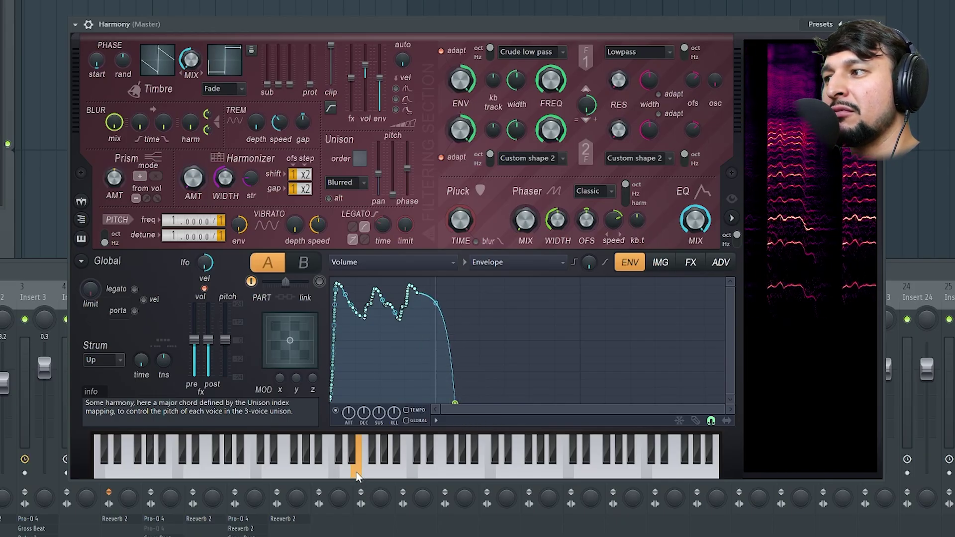
pyautogui.click(356, 474)
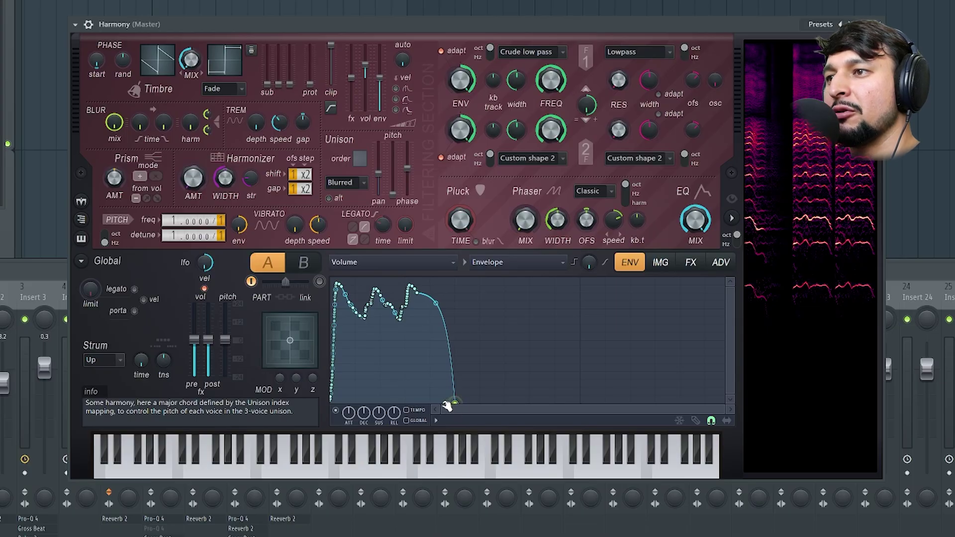
# - Move the volume envelope's end point slightly earlier and play the chop, including with unison order 3
pyautogui.moveTo(447, 403); pyautogui.dragTo(437, 403)
pyautogui.click(357, 475)
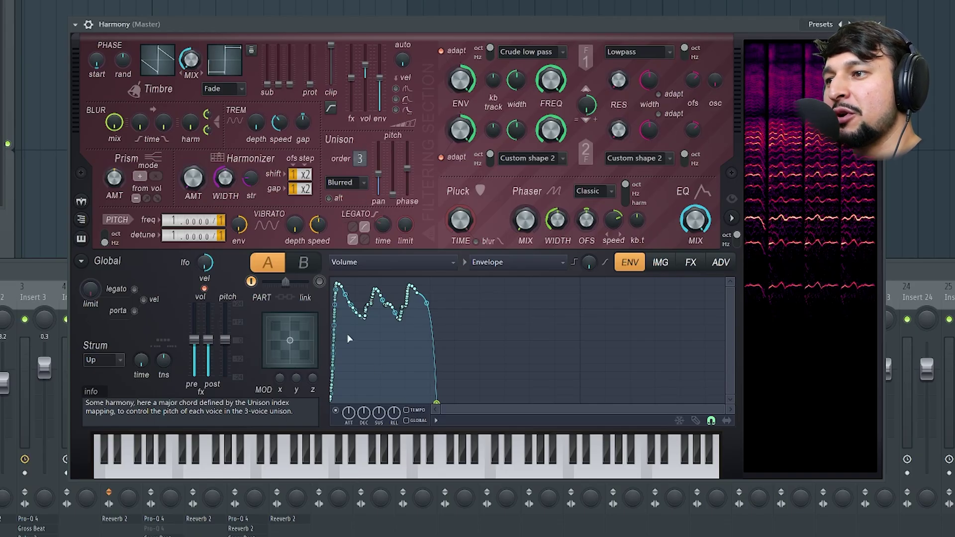
pyautogui.click(362, 476)
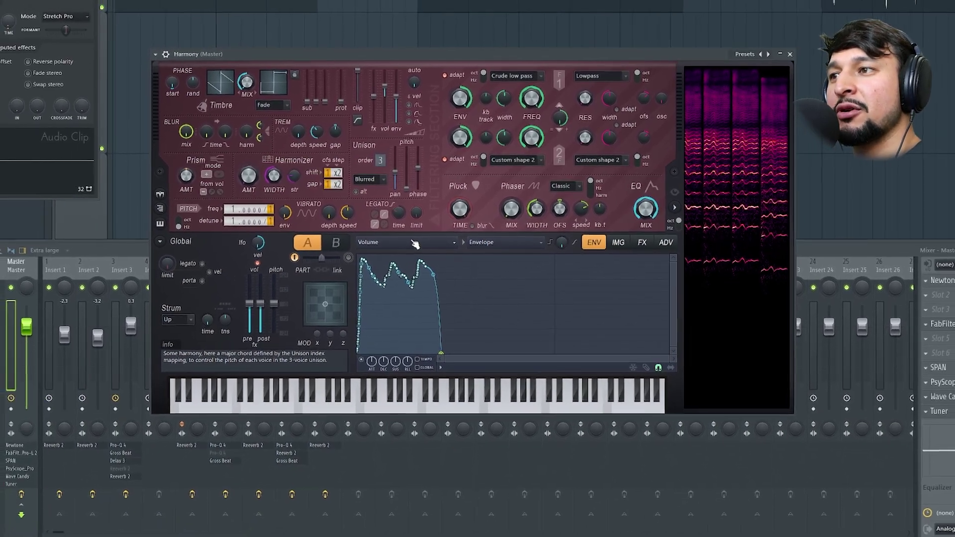
# - Bring up the Pitch articulation with its unison index mapping for editing
pyautogui.click(404, 243)
pyautogui.click(397, 474)
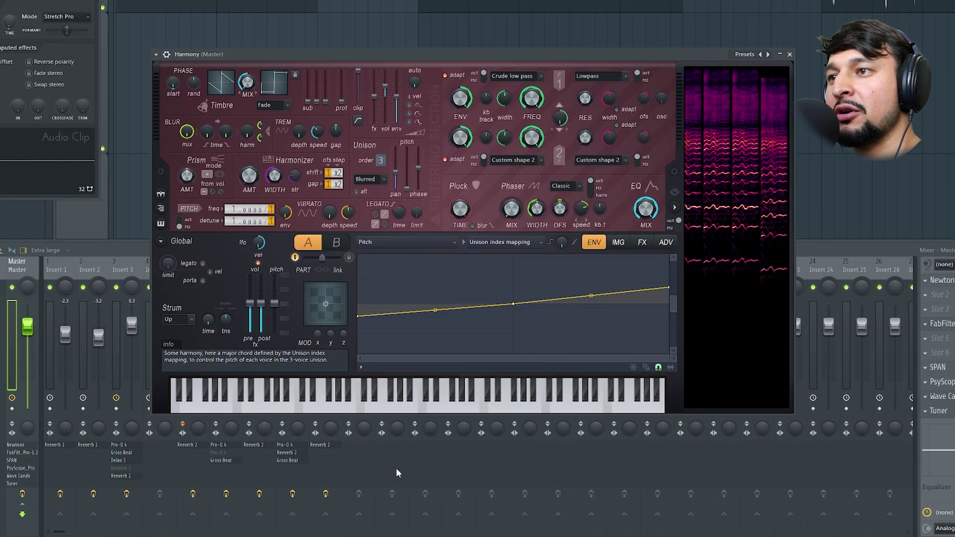
pyautogui.click(486, 242)
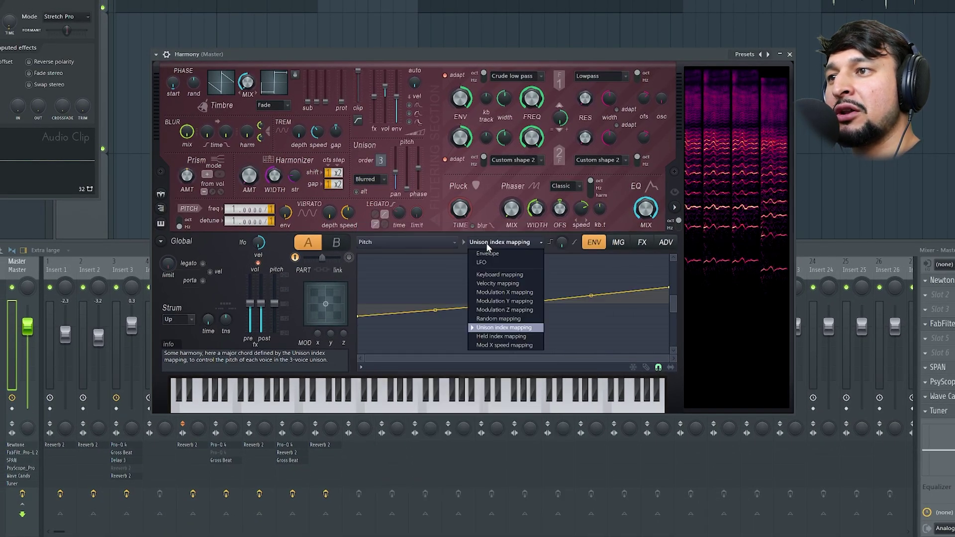
pyautogui.click(494, 331)
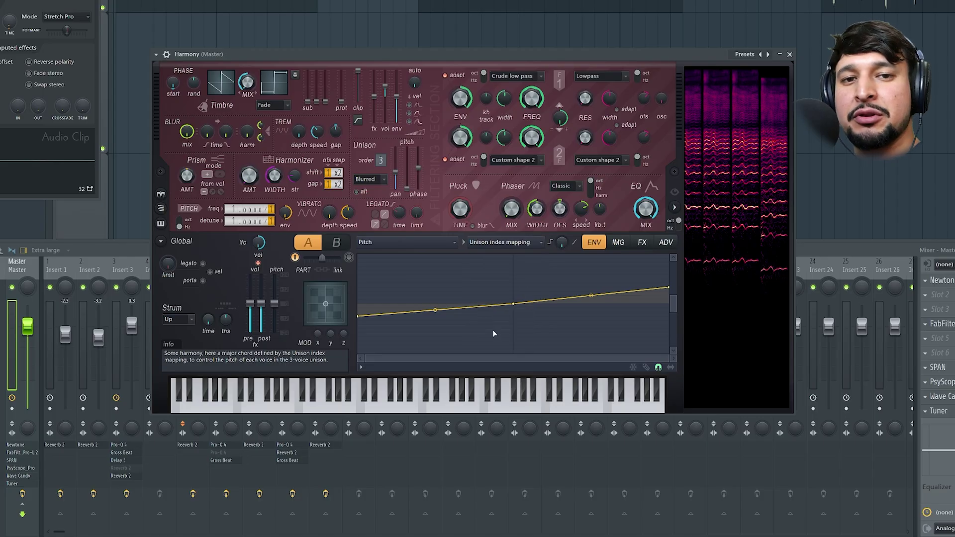
pyautogui.click(478, 242)
pyautogui.click(451, 242)
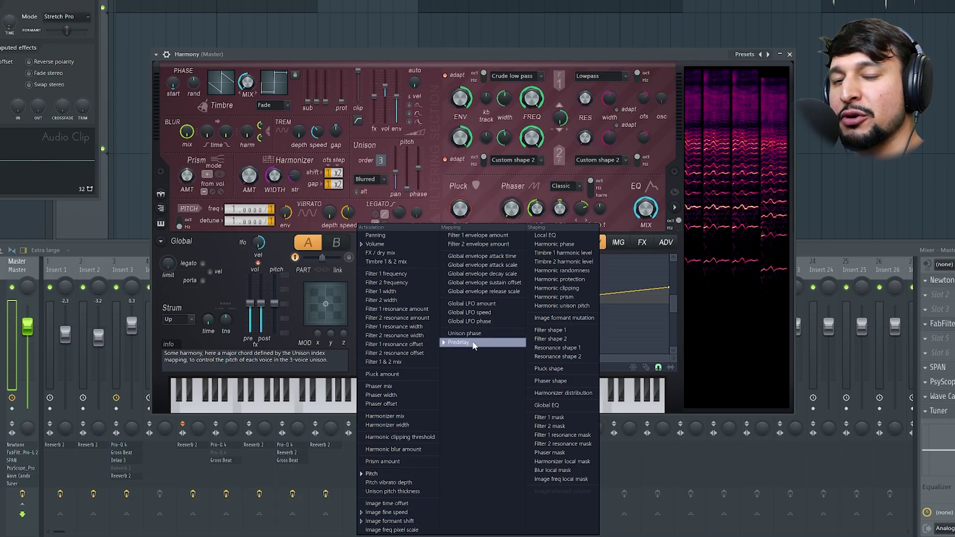
pyautogui.click(434, 211)
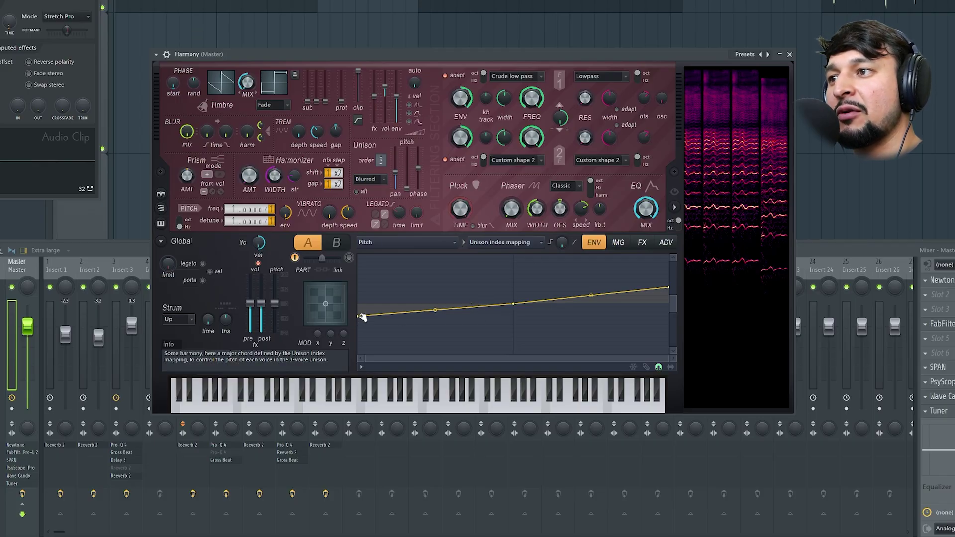
# - Flatten the unison pitch mapping by moving both end points onto the centre line, and audition the chop
pyautogui.moveTo(362, 317); pyautogui.dragTo(358, 304)
pyautogui.moveTo(665, 290); pyautogui.dragTo(671, 305)
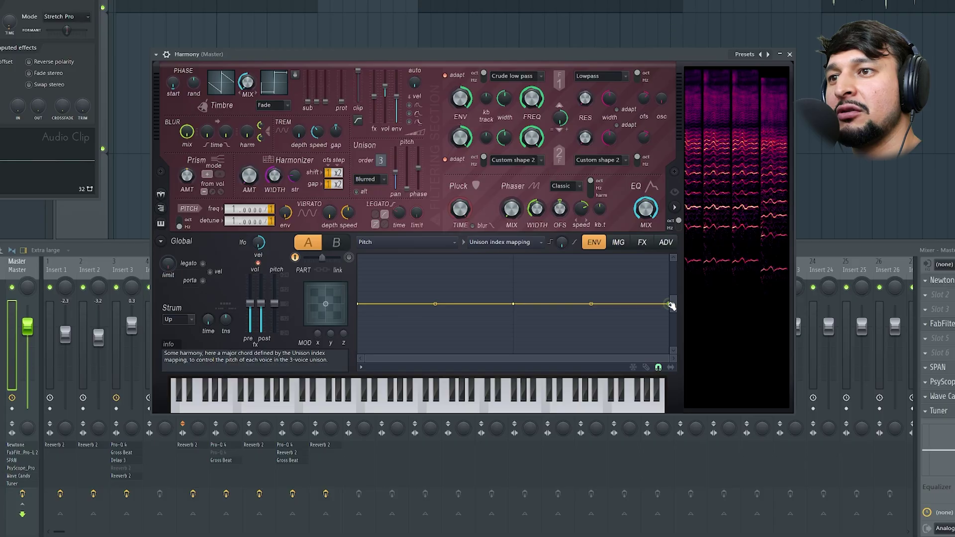
pyautogui.click(381, 411)
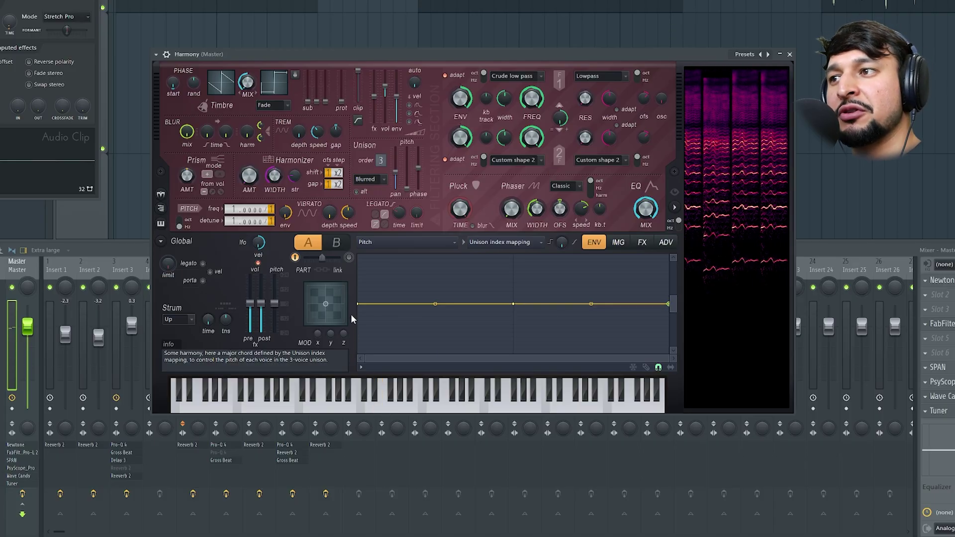
# - Lower the first point of the unison pitch mapping below centre and try the last point below and well above it, auditioning each
pyautogui.moveTo(360, 305); pyautogui.dragTo(359, 317)
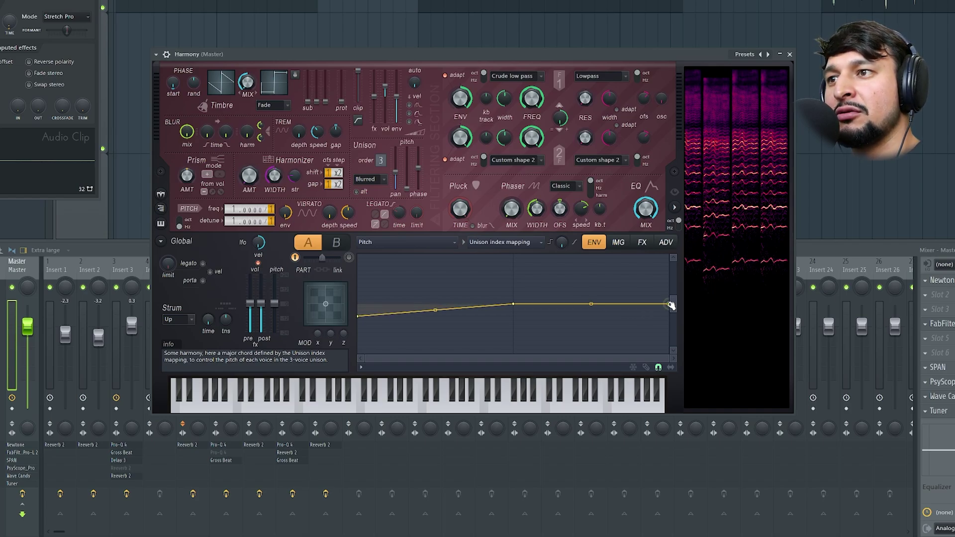
pyautogui.moveTo(669, 304); pyautogui.dragTo(668, 316)
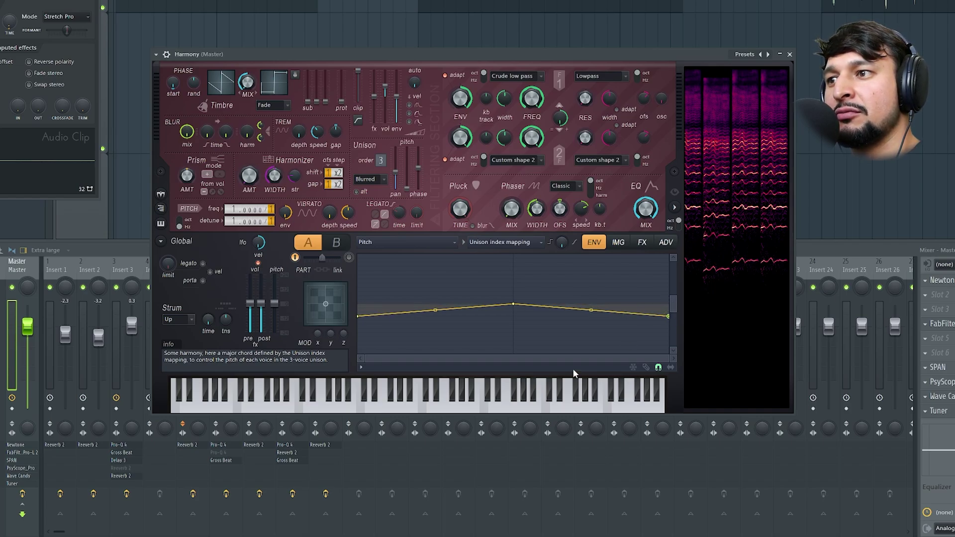
pyautogui.click(380, 406)
pyautogui.moveTo(670, 319); pyautogui.dragTo(669, 276)
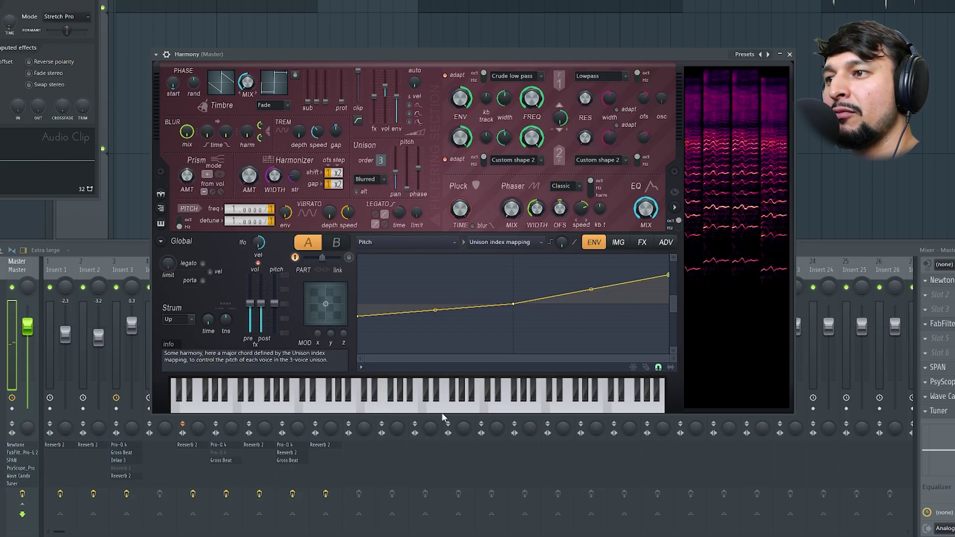
pyautogui.click(378, 406)
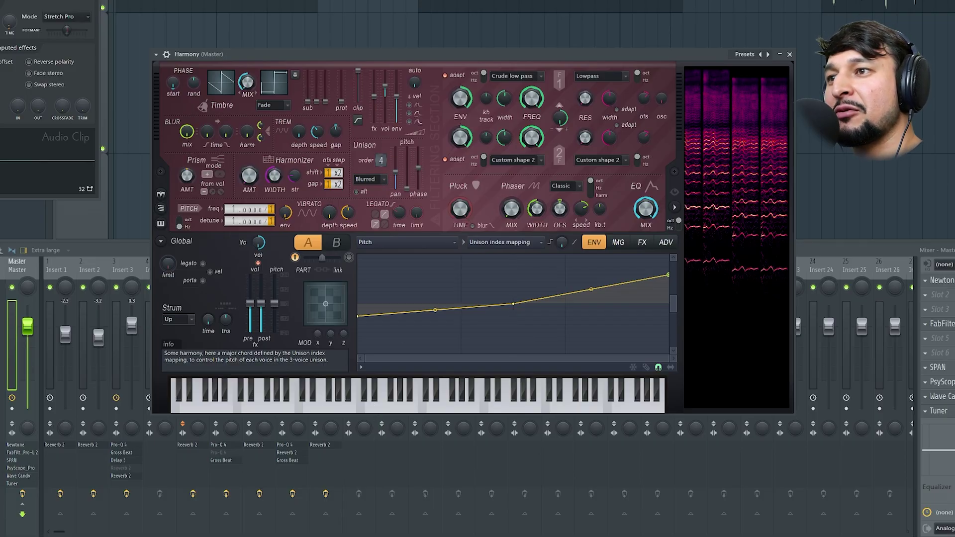
# - With unison order 4, align the middle pitch point to the second voice and add a straight-line point at the third, auditioning it
pyautogui.moveTo(513, 304); pyautogui.dragTo(463, 305)
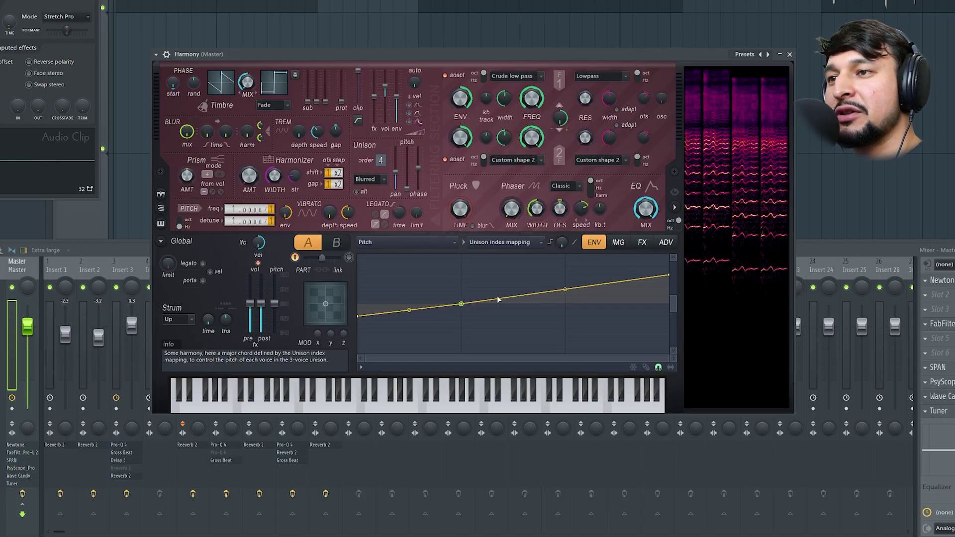
pyautogui.rightClick(565, 288)
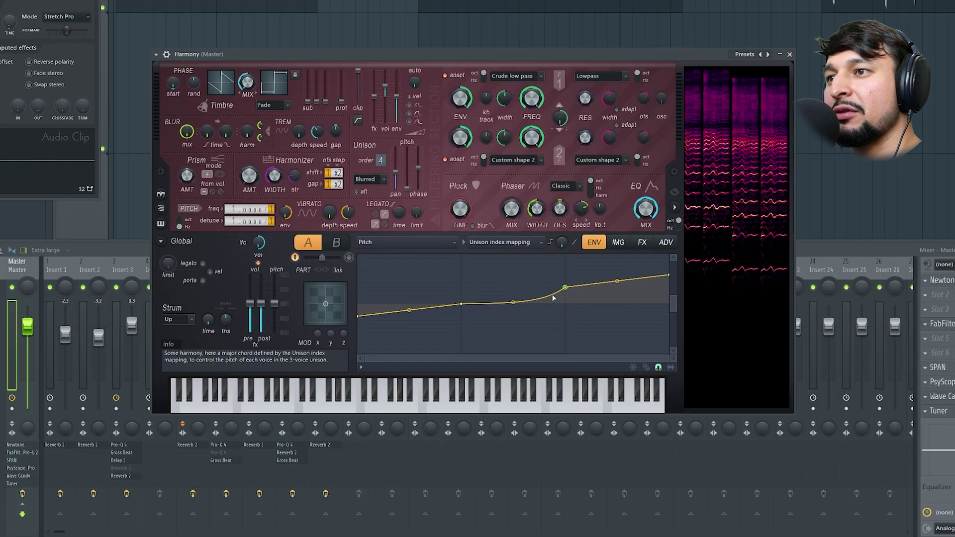
pyautogui.rightClick(515, 303)
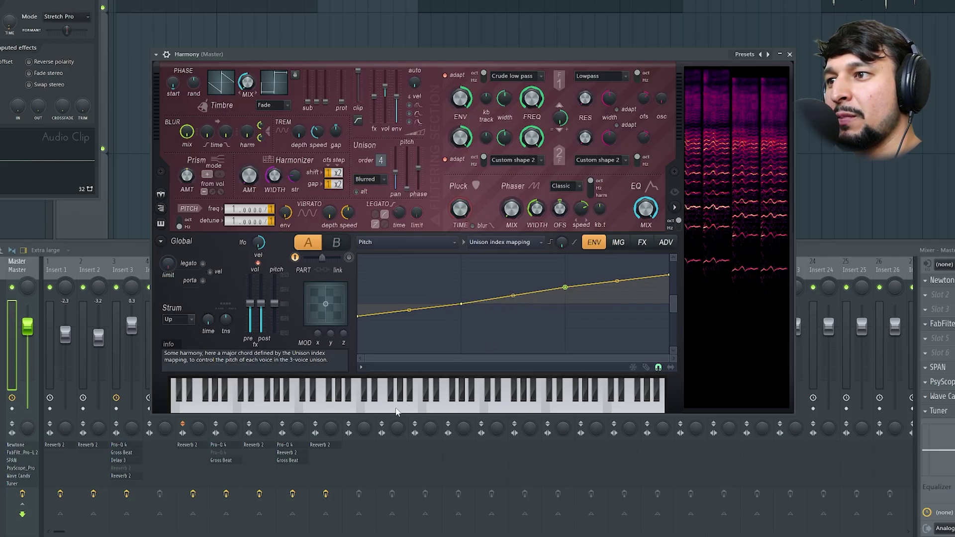
pyautogui.moveTo(381, 414); pyautogui.dragTo(381, 414)
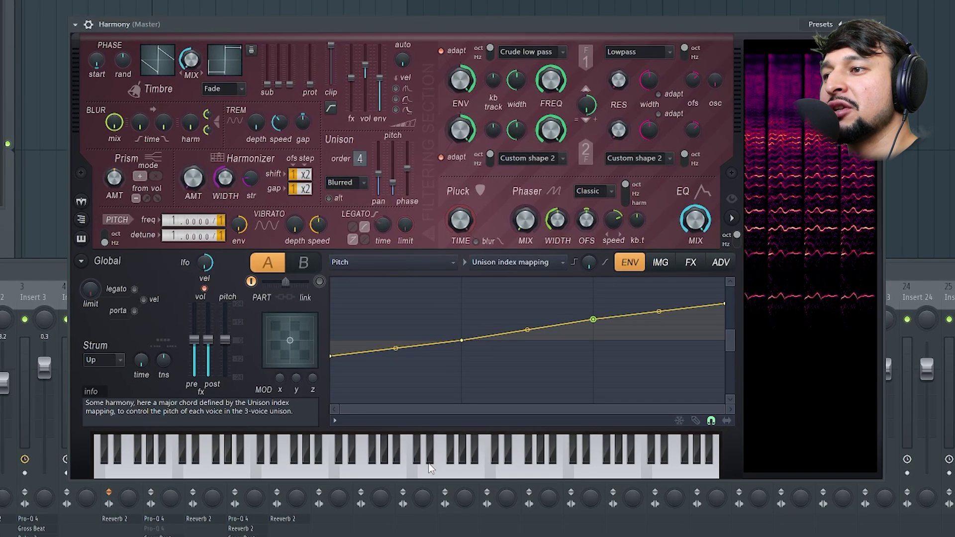
# - Audition the four-voice chord while trying different unison pitch amounts up to the maximum
pyautogui.click(357, 473)
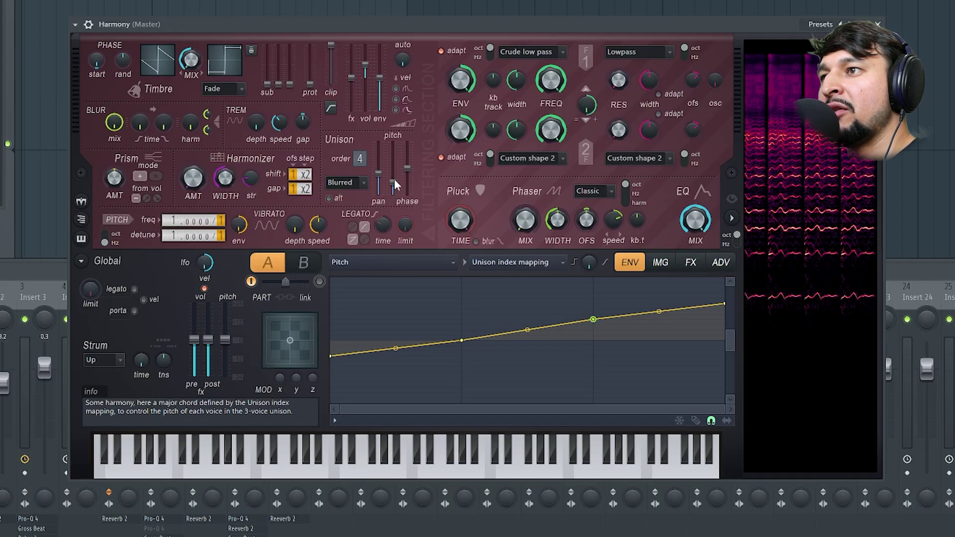
pyautogui.moveTo(394, 181); pyautogui.dragTo(393, 168)
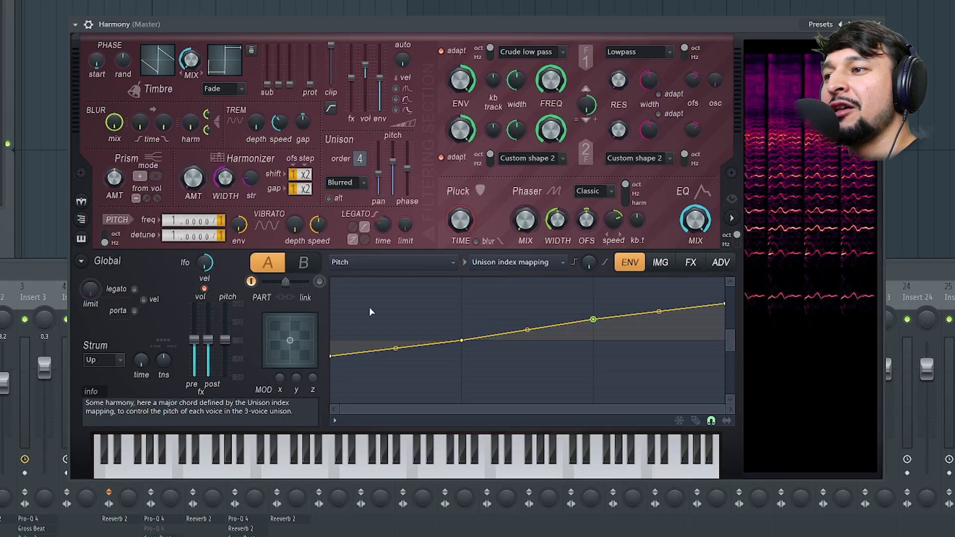
pyautogui.click(360, 470)
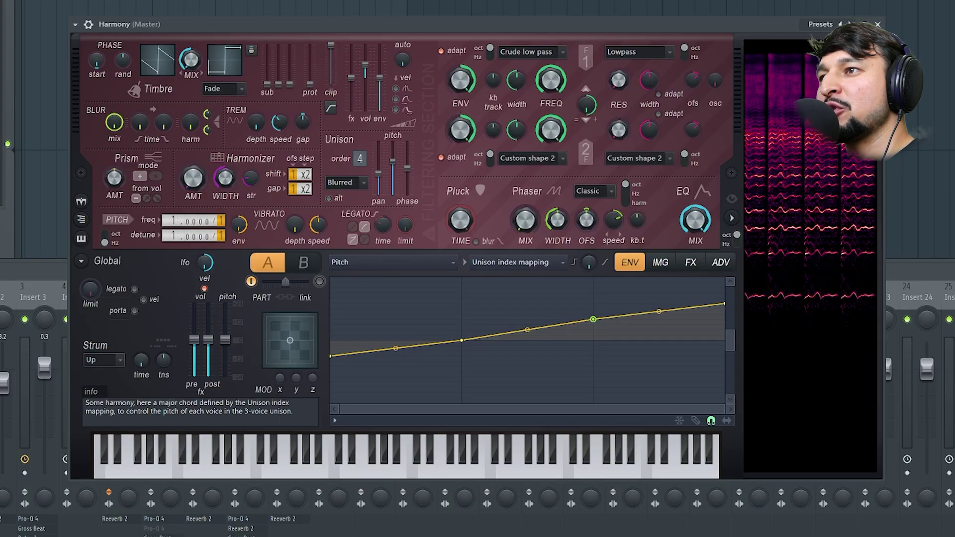
pyautogui.click(359, 473)
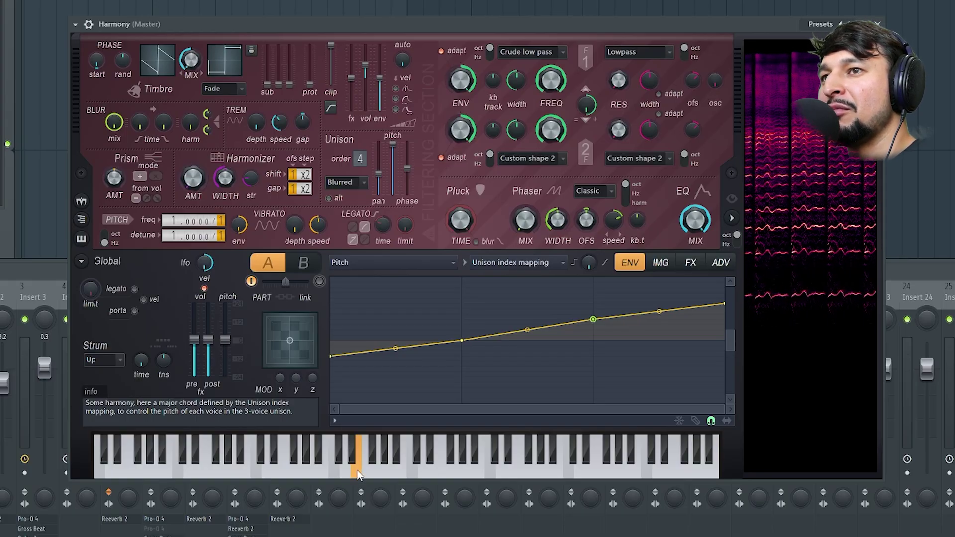
# - Bring the unison pitch amount down from its maximum, raise the unison phase slightly, and audition the chord
pyautogui.moveTo(392, 146); pyautogui.dragTo(392, 152)
pyautogui.click(355, 475)
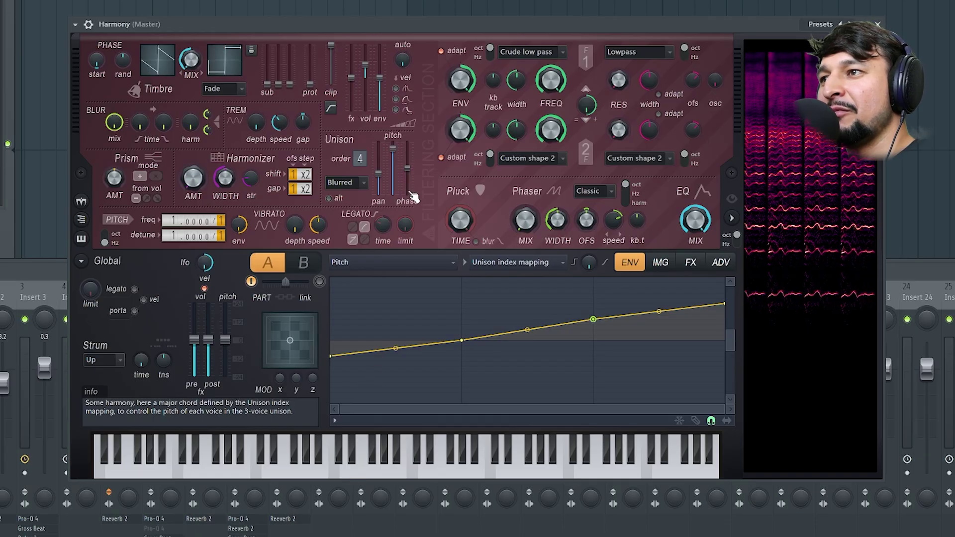
pyautogui.moveTo(393, 148); pyautogui.dragTo(393, 169)
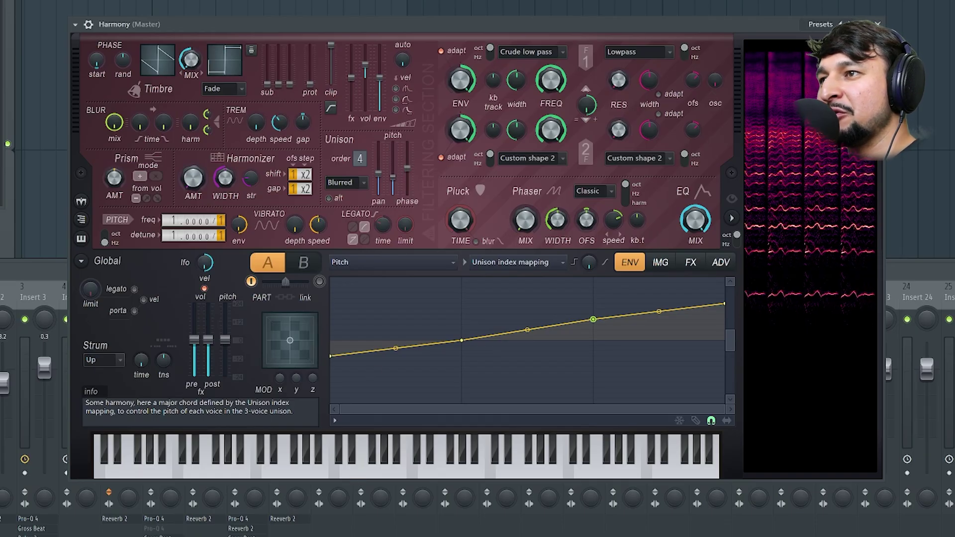
pyautogui.click(356, 475)
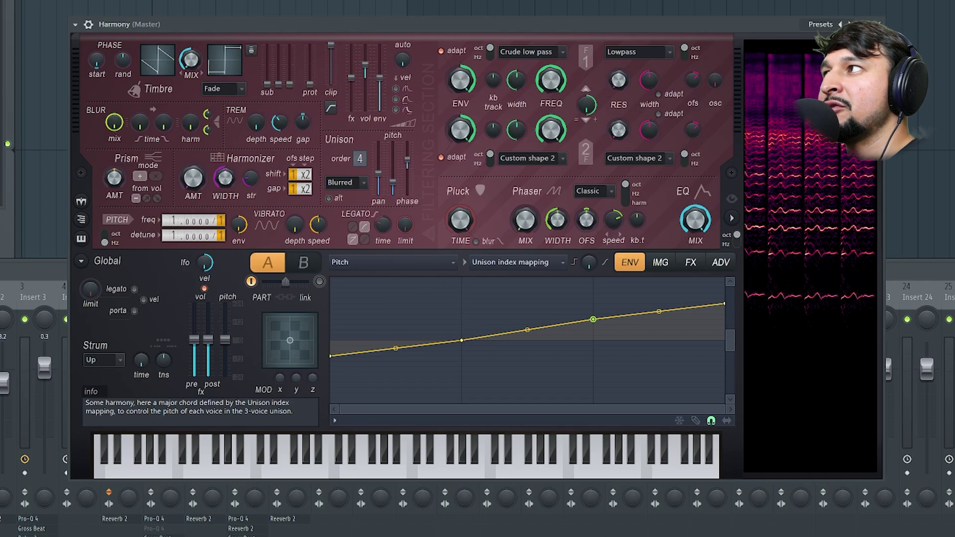
pyautogui.click(358, 470)
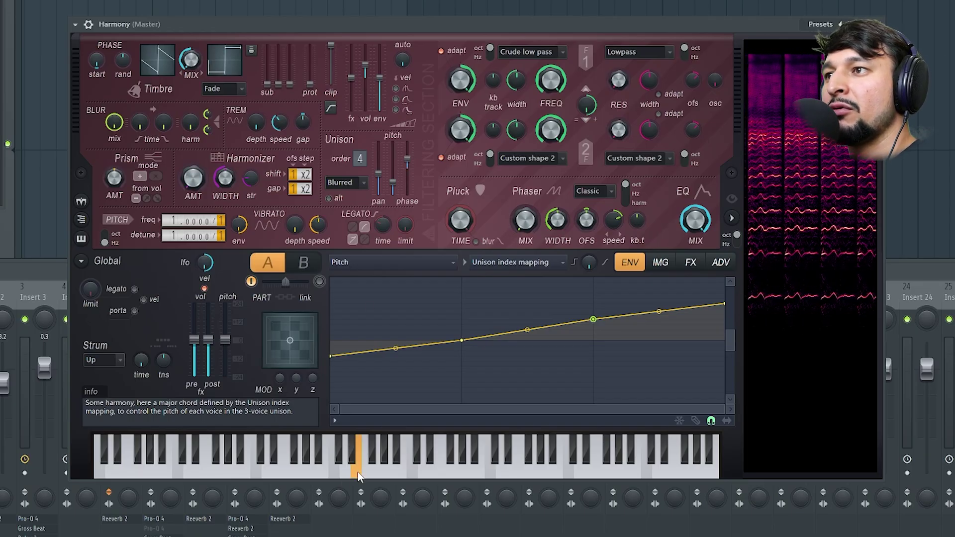
# - Switch Pitch to random mapping, raise its midpoint into a high peak, and audition the random pitch
pyautogui.click(510, 259)
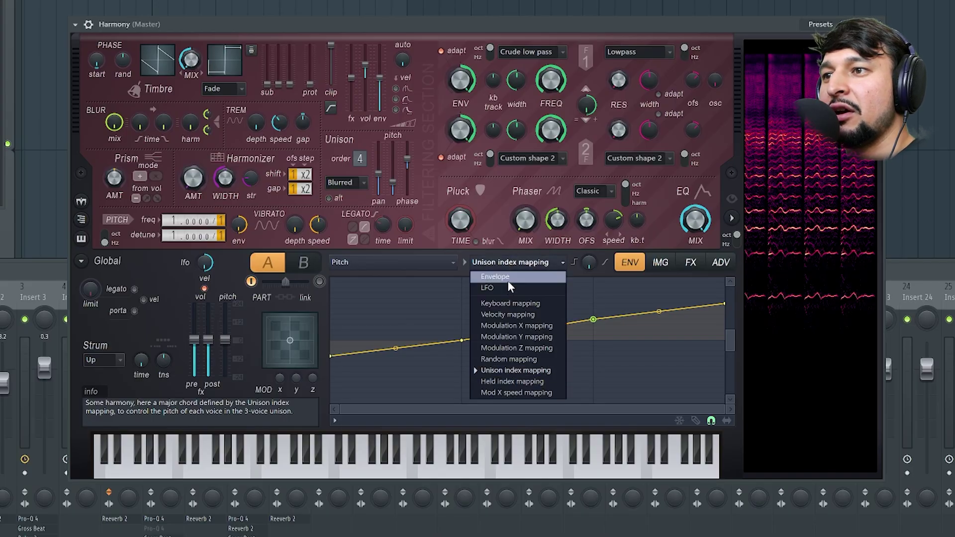
pyautogui.click(508, 360)
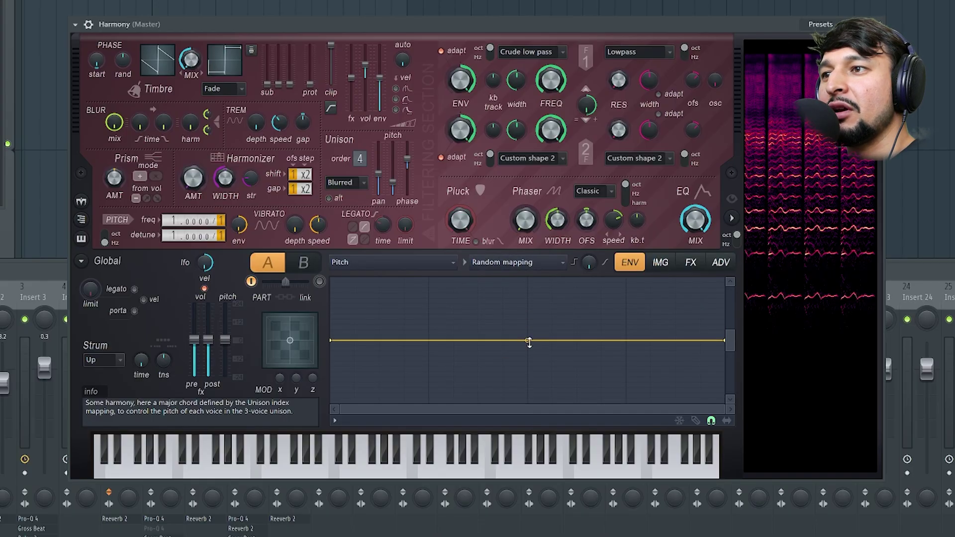
pyautogui.moveTo(527, 340); pyautogui.dragTo(527, 293)
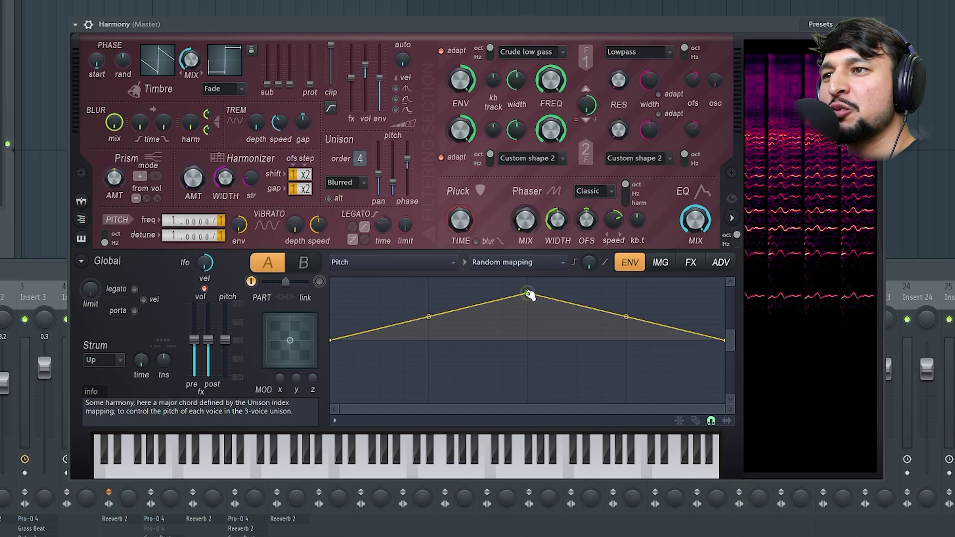
pyautogui.click(361, 475)
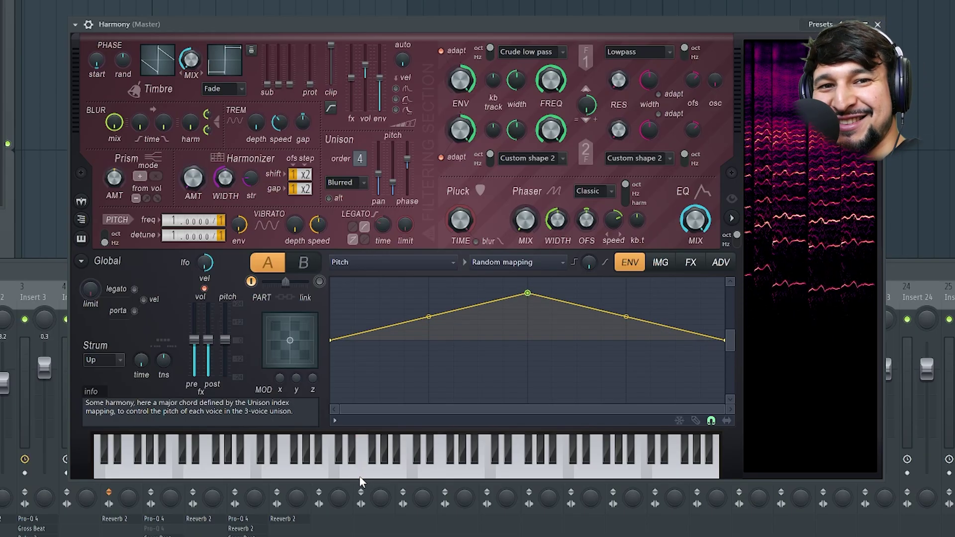
# - Delete the random pitch mapping's high peak and add a new midpoint only slightly above the centre line
pyautogui.rightClick(529, 295)
pyautogui.click(542, 311)
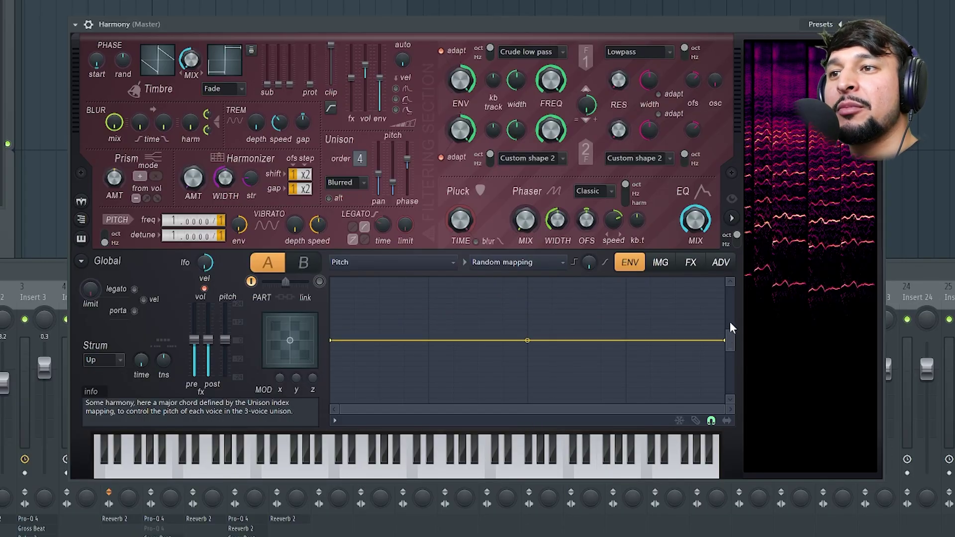
pyautogui.moveTo(729, 332); pyautogui.dragTo(724, 443)
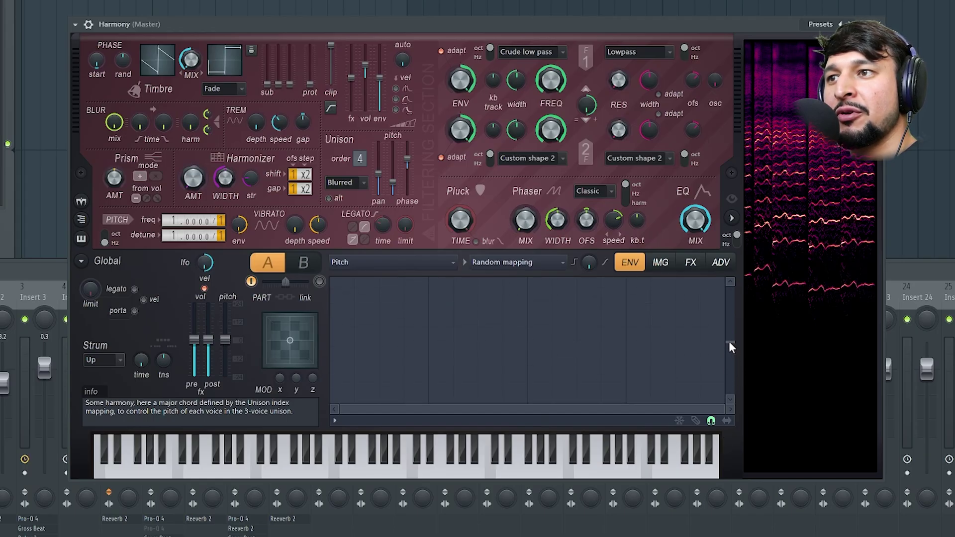
pyautogui.moveTo(729, 347); pyautogui.dragTo(729, 339)
pyautogui.rightClick(525, 370)
pyautogui.moveTo(527, 370)
pyautogui.mouseDown()
pyautogui.moveTo(549, 285)
pyautogui.moveTo(530, 368)
pyautogui.mouseUp()
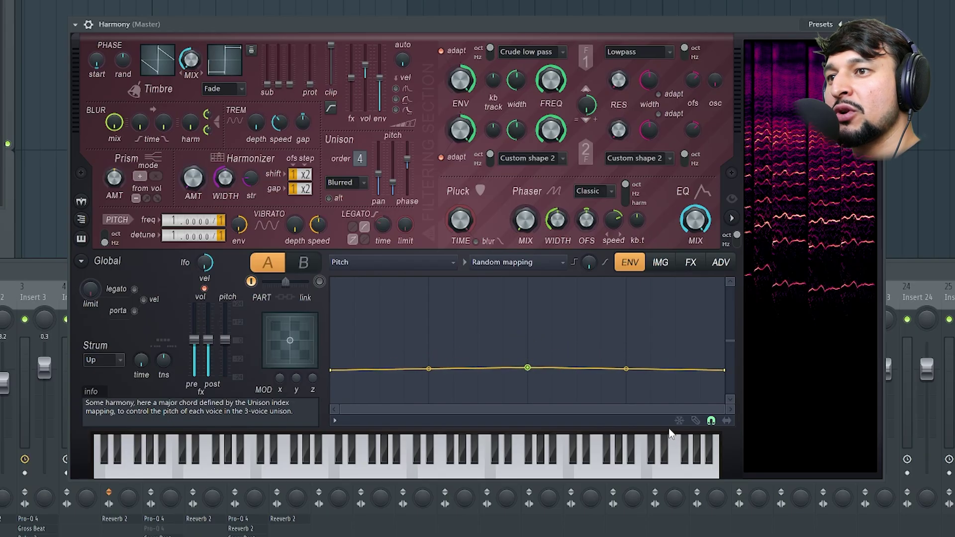
# - Lower both end points of the random pitch mapping slightly below centre and audition the subtle variation
pyautogui.moveTo(339, 412); pyautogui.dragTo(703, 411)
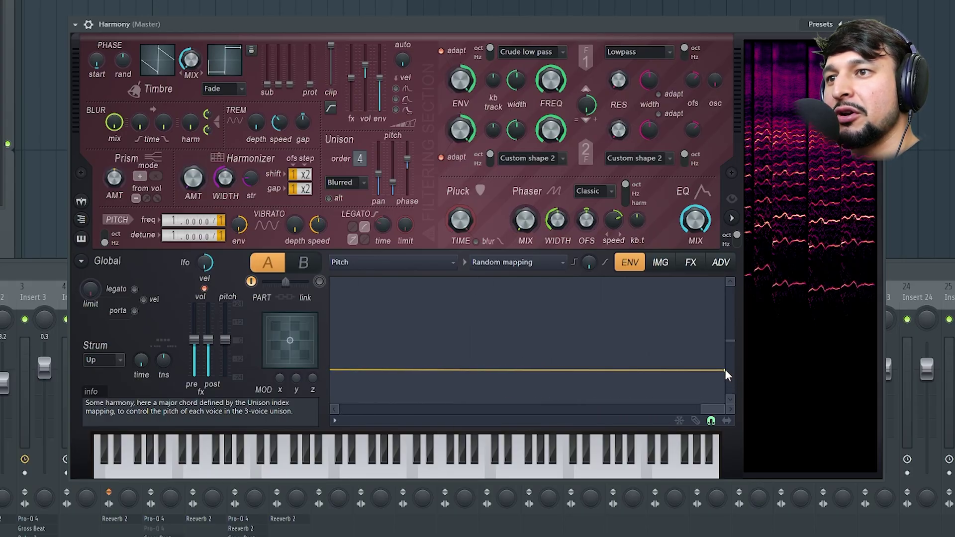
pyautogui.moveTo(725, 370); pyautogui.dragTo(731, 375)
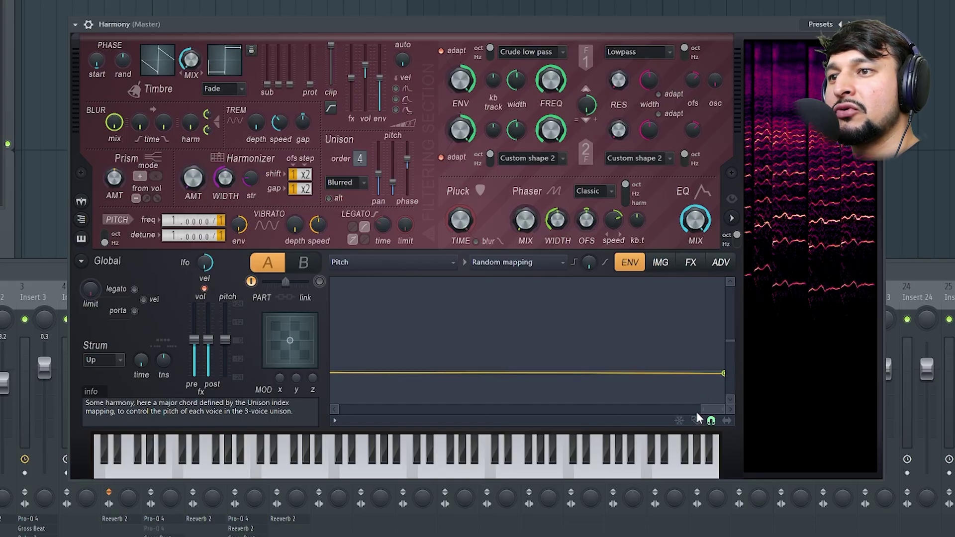
pyautogui.moveTo(697, 411); pyautogui.dragTo(334, 411)
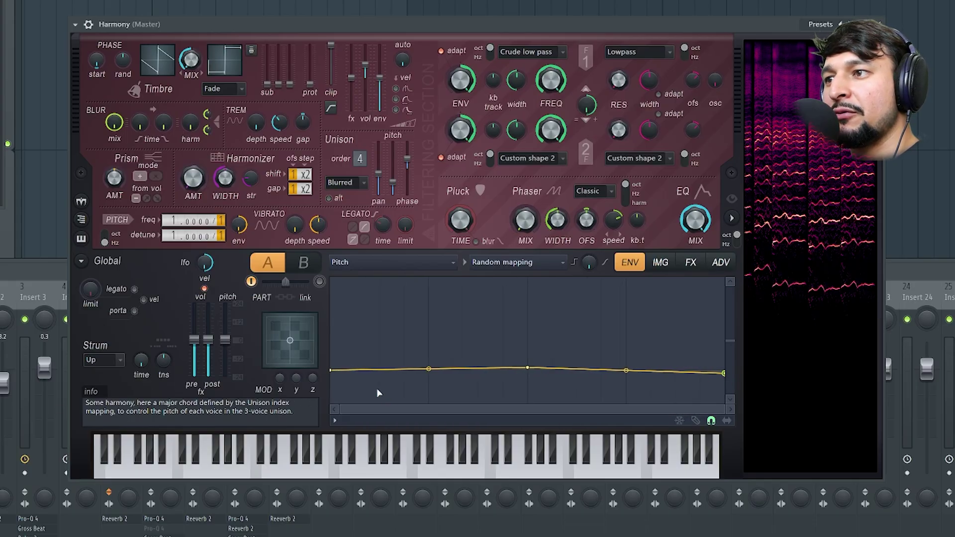
pyautogui.moveTo(329, 374); pyautogui.dragTo(334, 375)
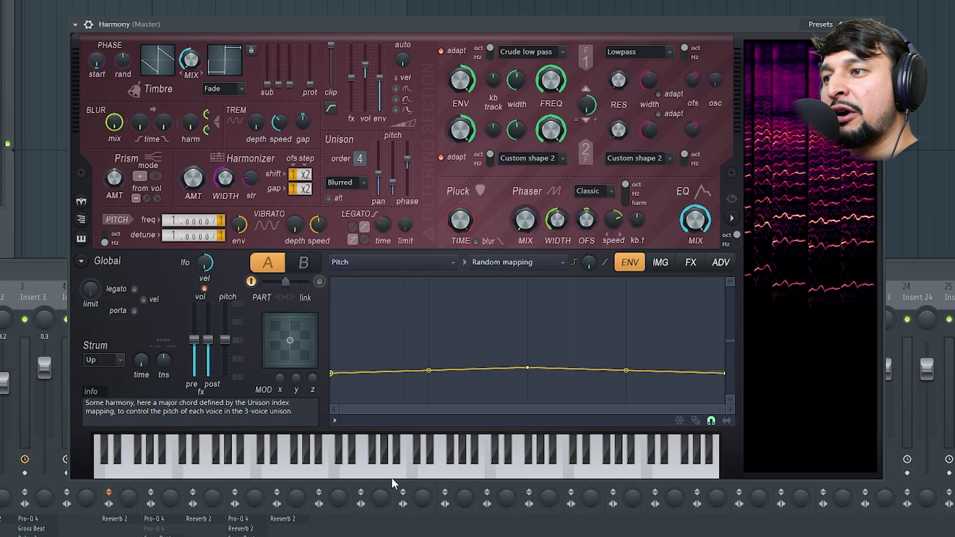
pyautogui.click(361, 475)
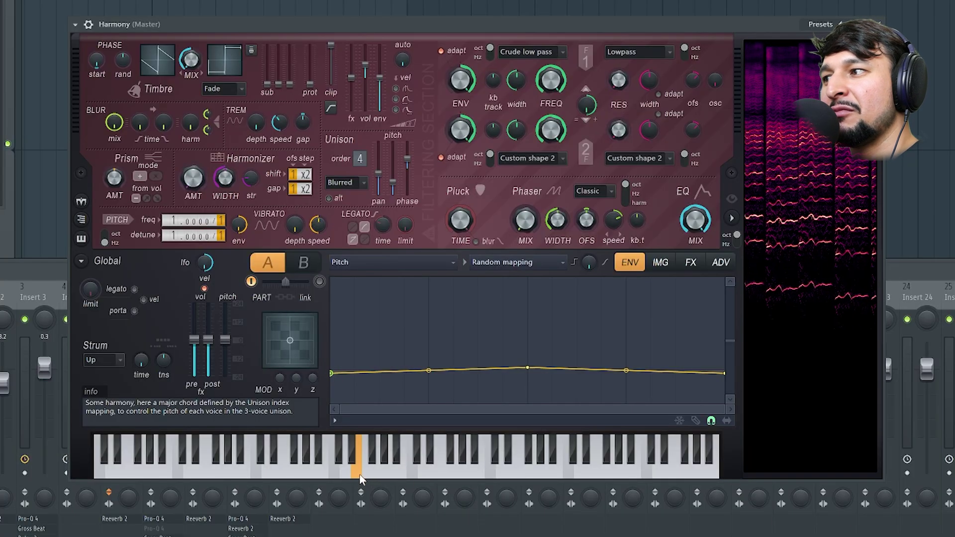
# - Show the new Harmony's effects settings, and open and audition the original Harmony channel for comparison
pyautogui.click(360, 476)
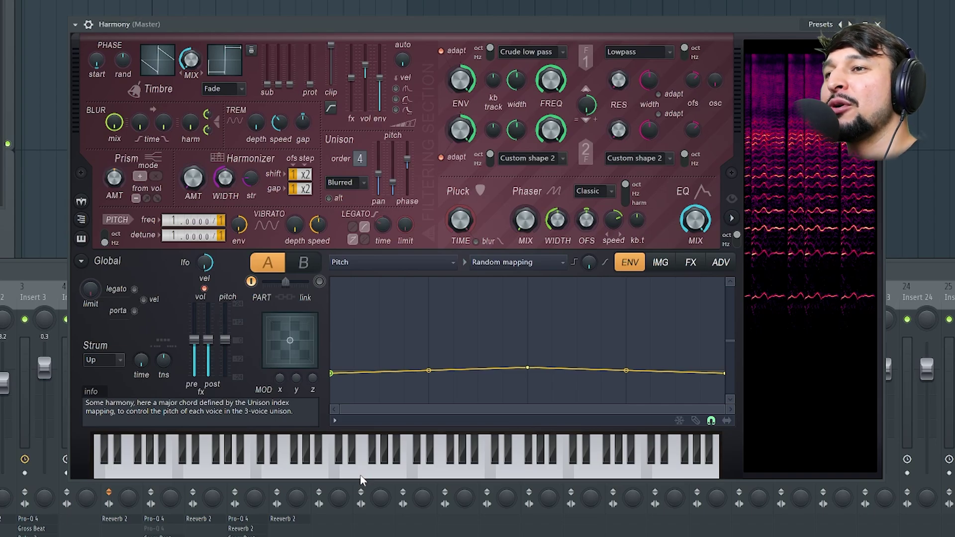
pyautogui.click(690, 262)
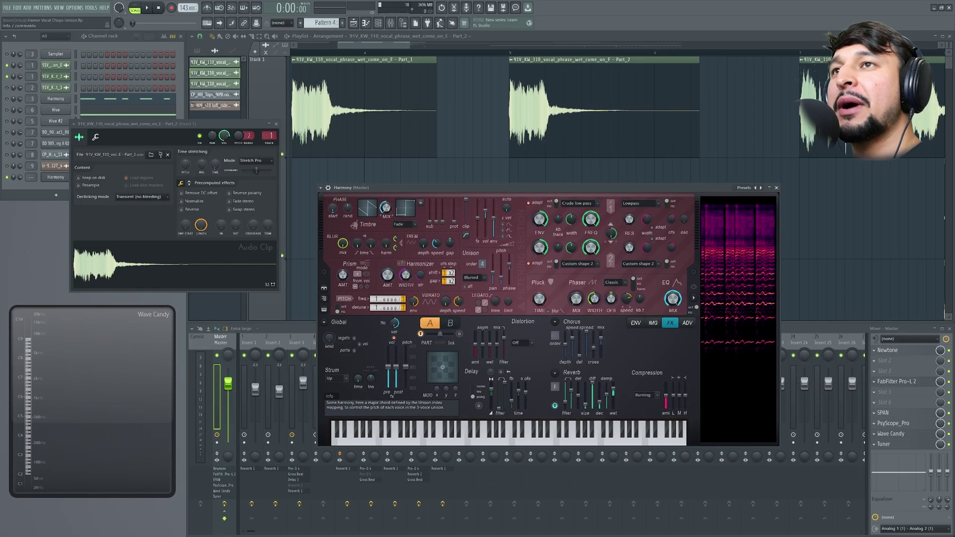
pyautogui.scroll(-2, 398, 170)
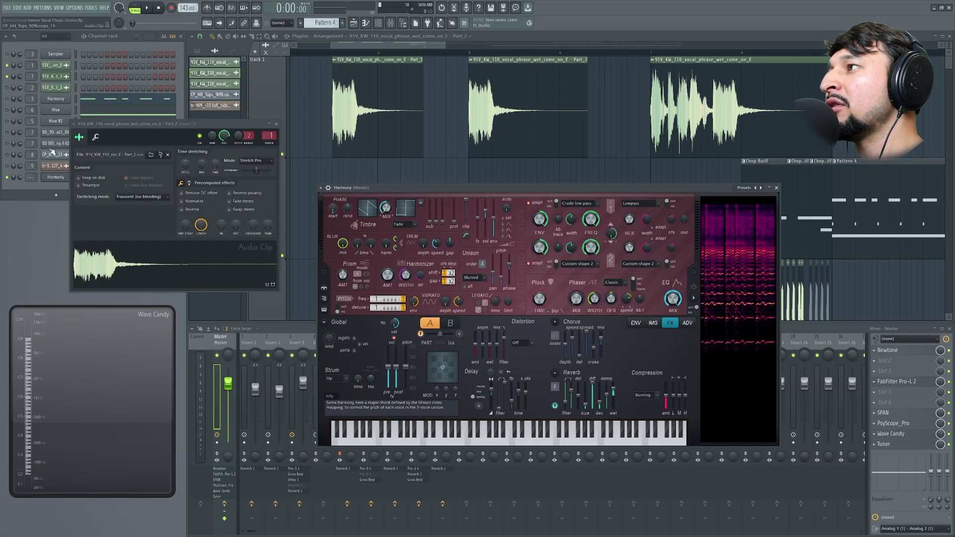
pyautogui.click(56, 99)
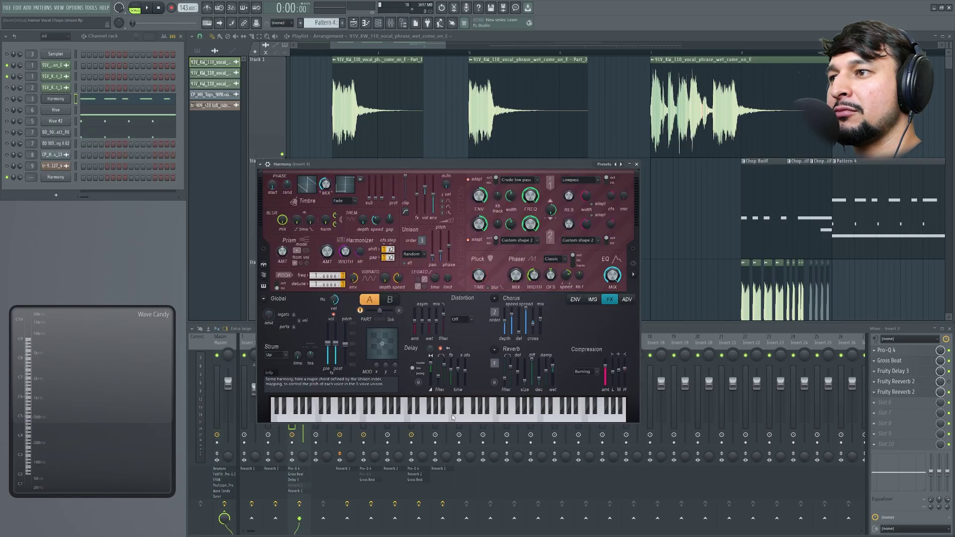
pyautogui.click(453, 422)
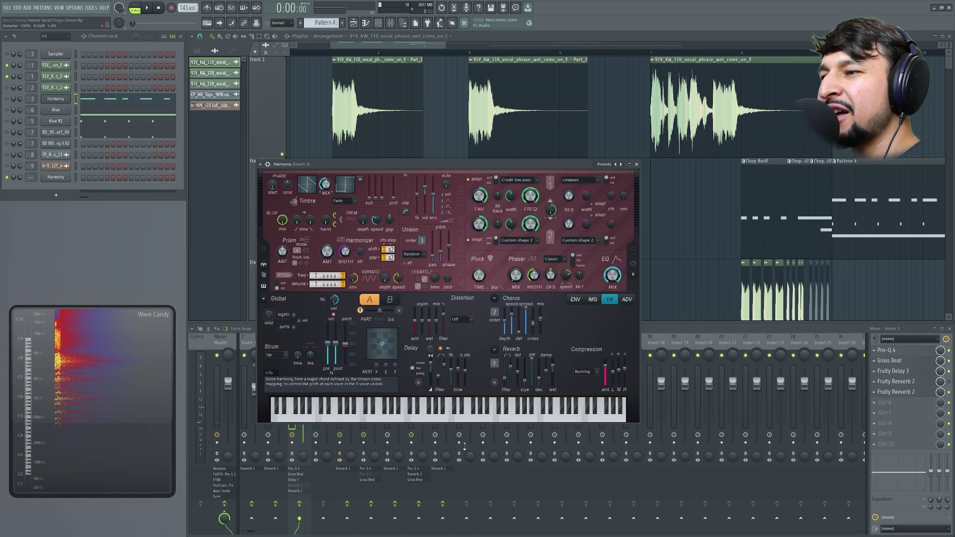
# - Disable Insert 3's mixer effects, enable the original Harmony's built-in reverb and delay, audition it, and close its window
pyautogui.moveTo(353, 164); pyautogui.dragTo(410, 136)
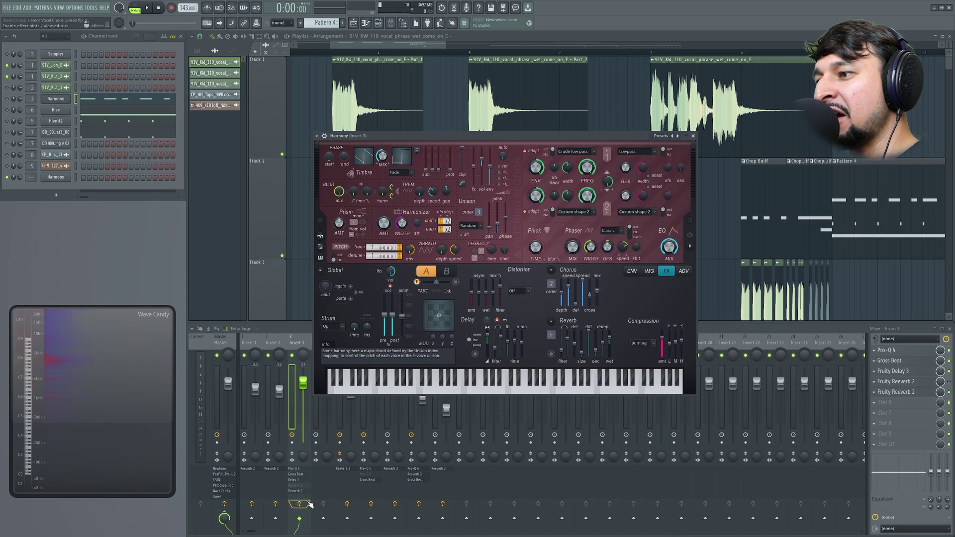
pyautogui.click(552, 354)
pyautogui.click(478, 354)
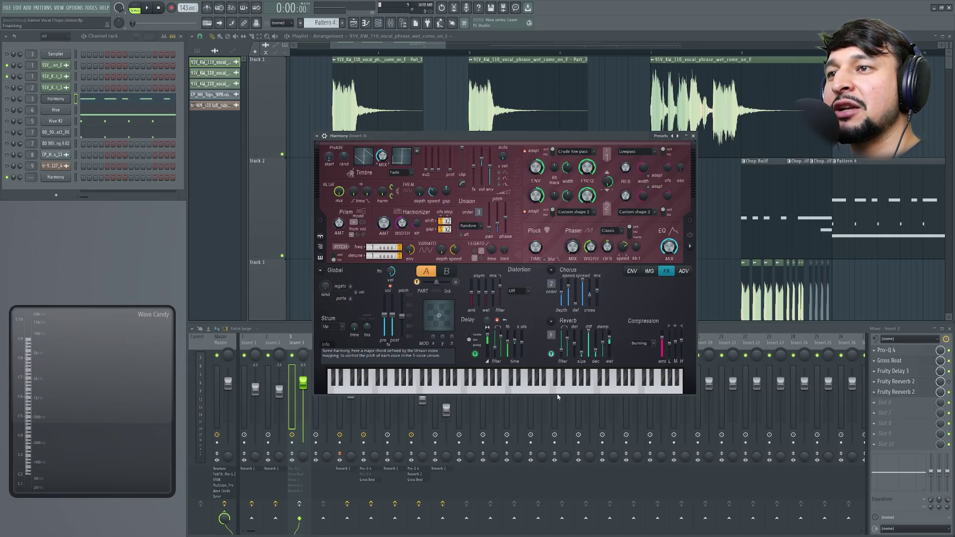
pyautogui.click(475, 392)
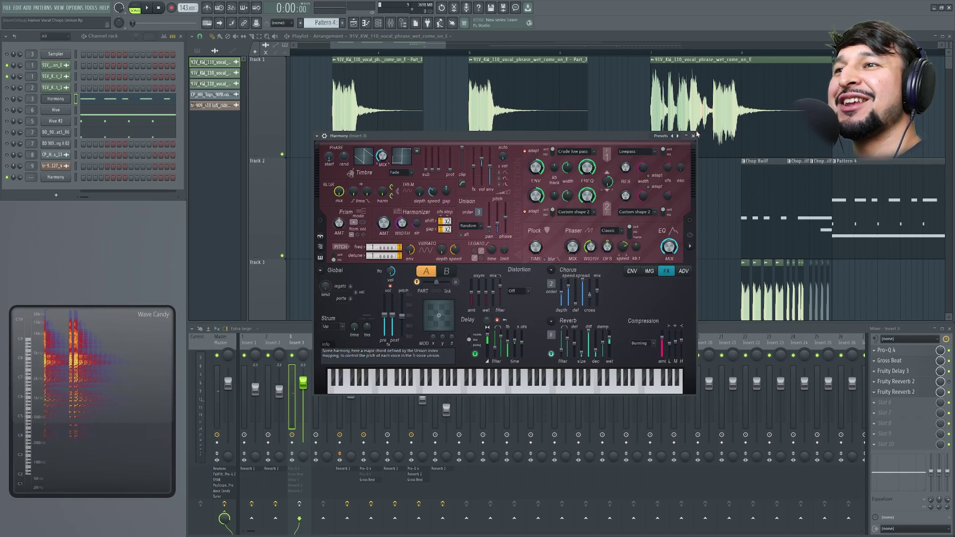
pyautogui.click(694, 135)
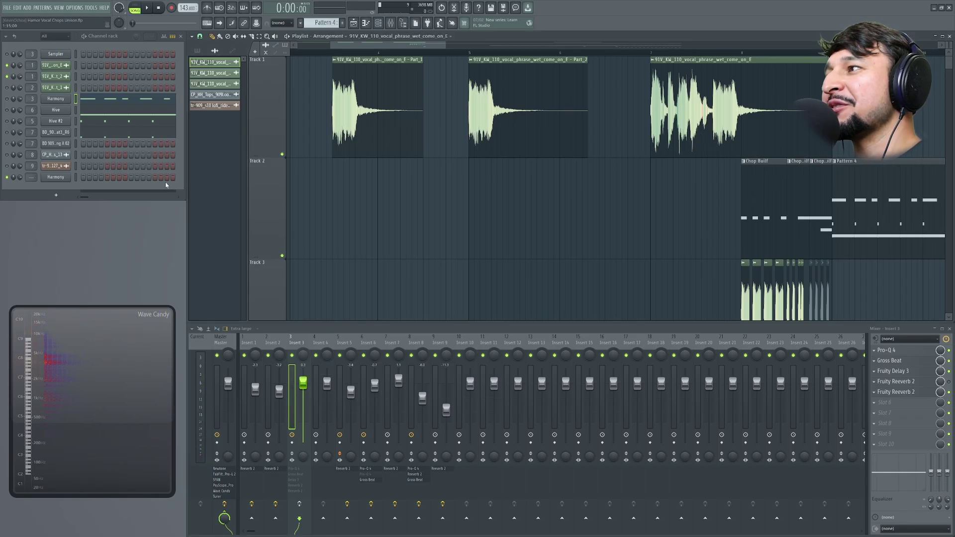
# - In the new Harmony, use Burning compression with the mid and high bands raised slightly, and audition the result
pyautogui.click(60, 177)
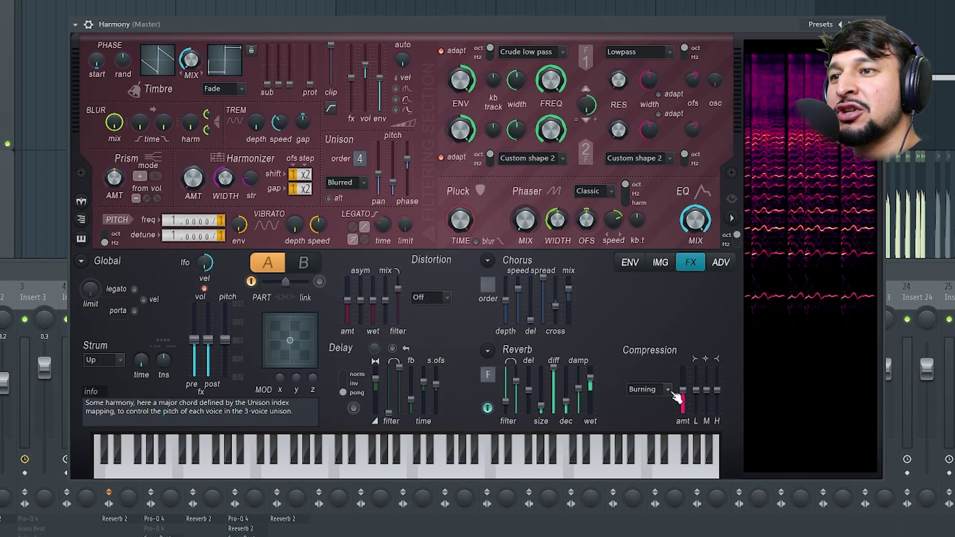
pyautogui.click(654, 392)
pyautogui.click(646, 452)
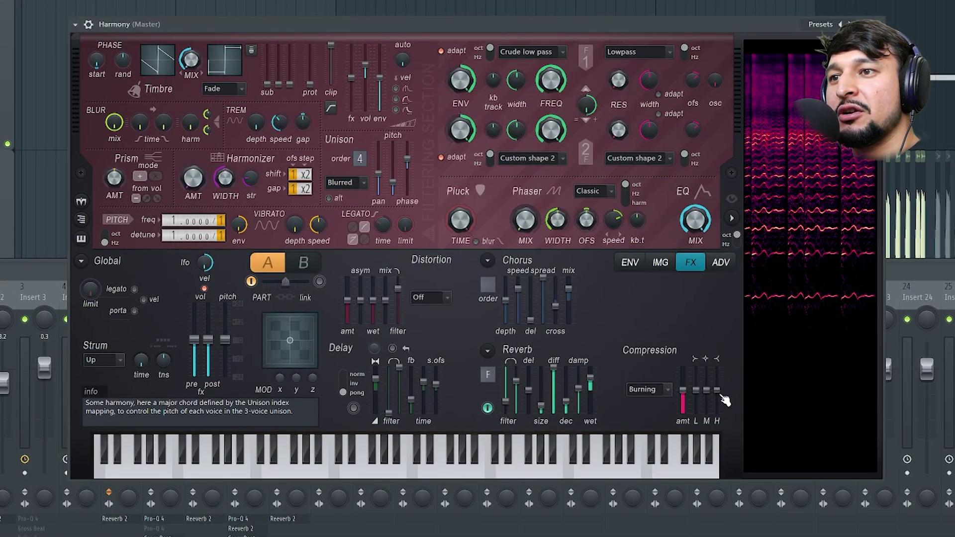
pyautogui.moveTo(718, 391); pyautogui.dragTo(707, 387)
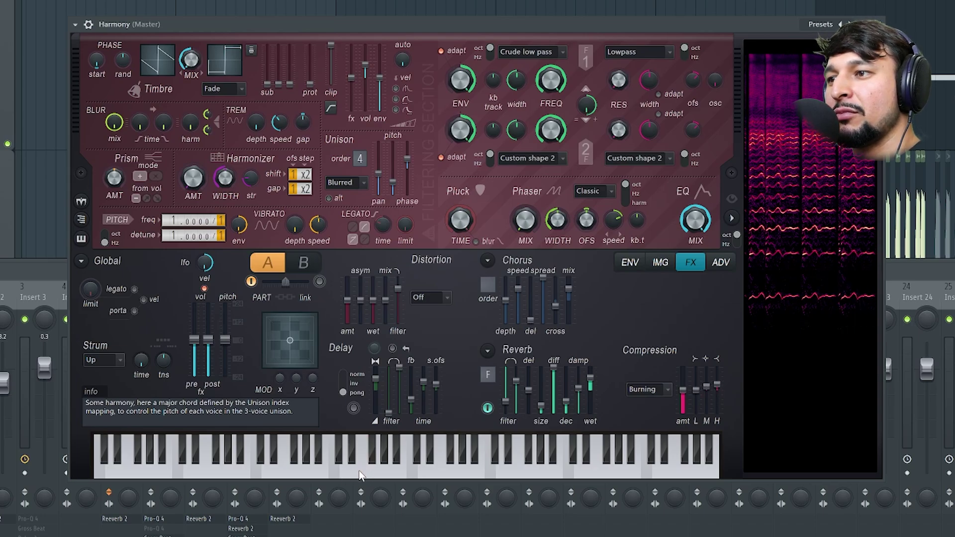
pyautogui.click(358, 473)
pyautogui.click(358, 472)
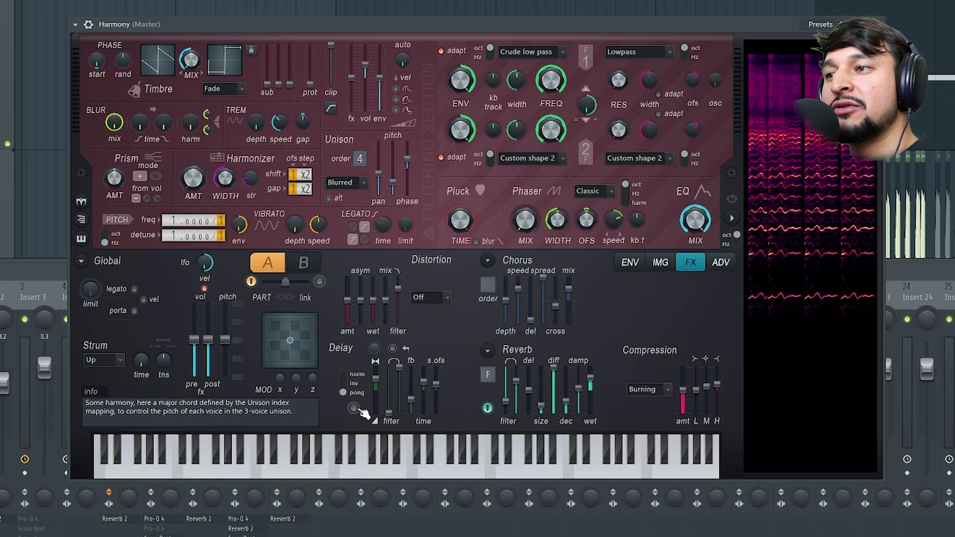
# - Enable the new Harmony's delay, narrow its filter range, raise its feedback and level, and audition the echoes
pyautogui.click(353, 408)
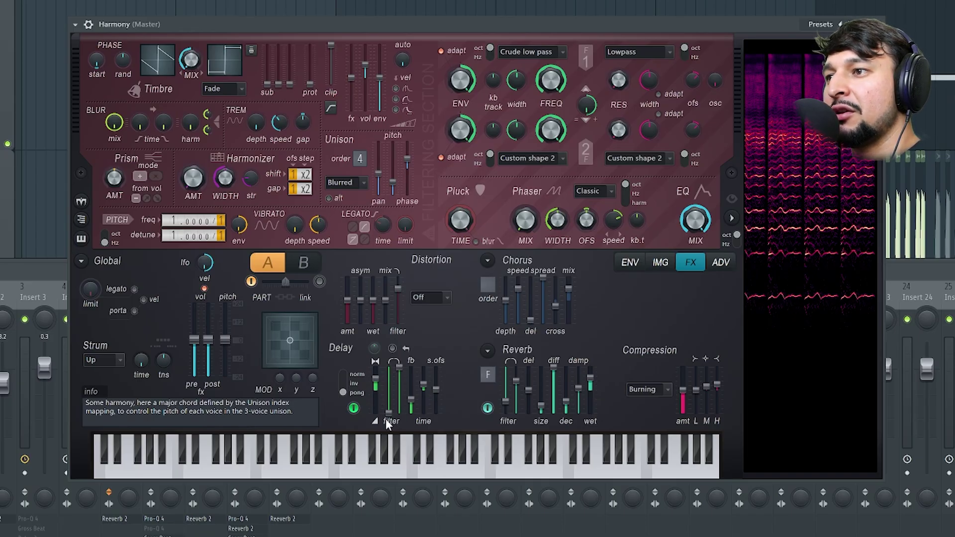
pyautogui.moveTo(390, 401); pyautogui.dragTo(411, 376)
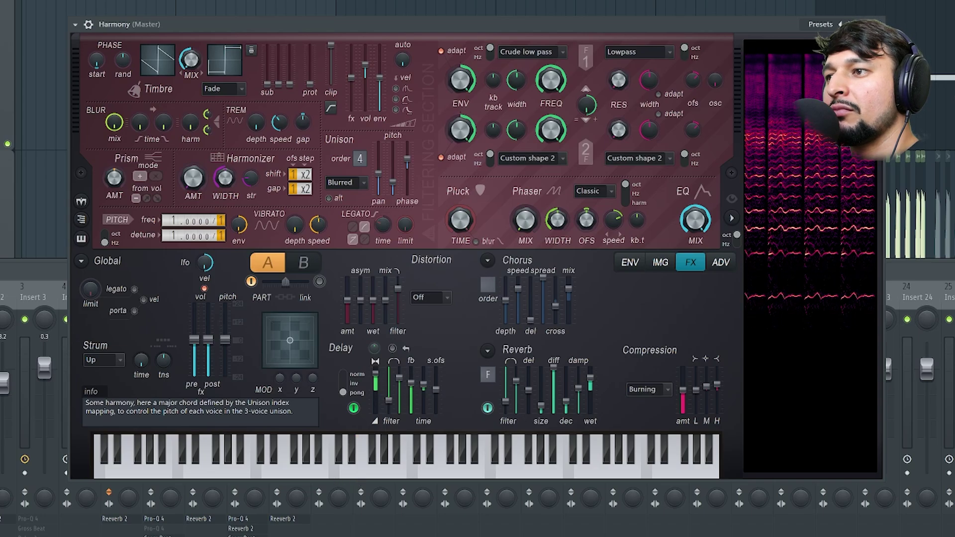
pyautogui.moveTo(376, 374); pyautogui.dragTo(376, 376)
pyautogui.click(360, 475)
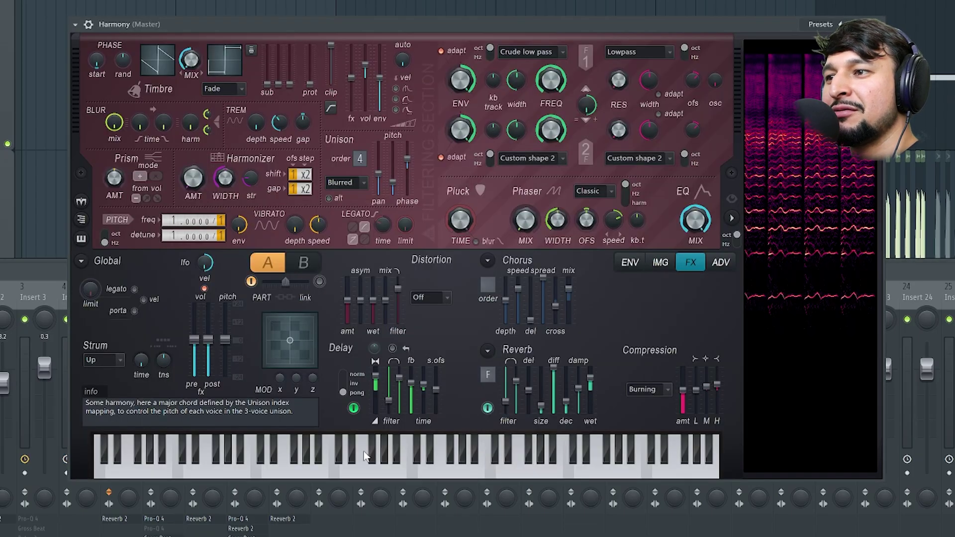
pyautogui.click(356, 472)
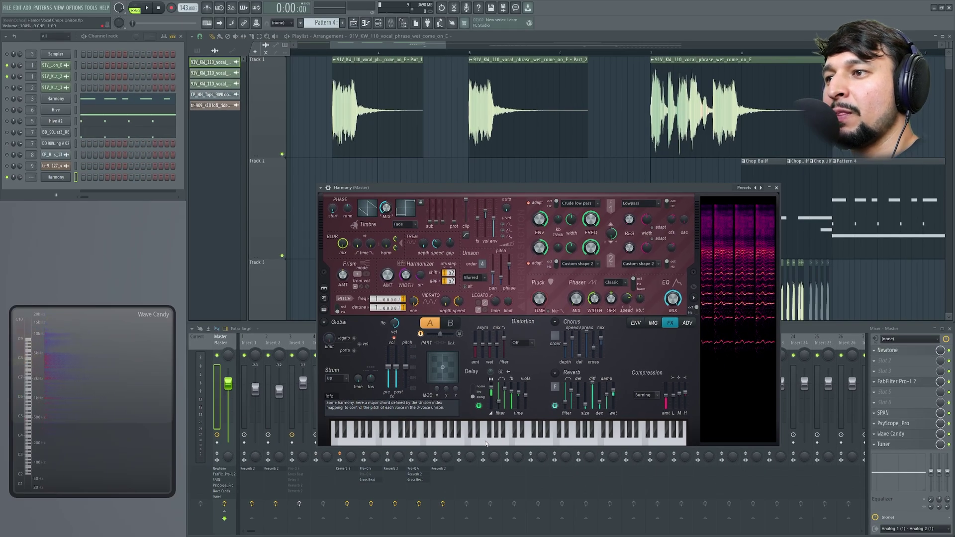
pyautogui.click(485, 443)
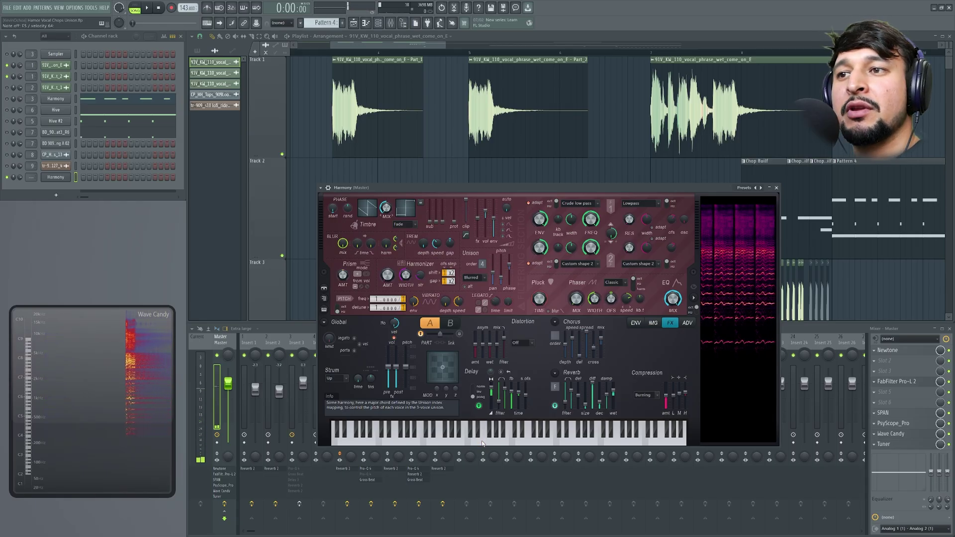
# - Reopen the original Harmony and audition one note repeatedly to hear its chopped sound
pyautogui.click(56, 101)
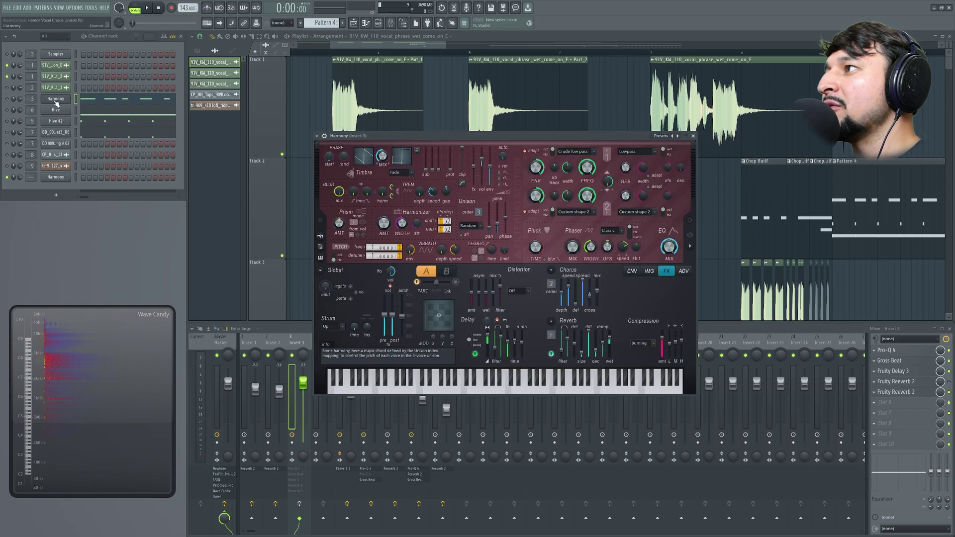
pyautogui.click(477, 391)
pyautogui.click(477, 393)
pyautogui.click(478, 394)
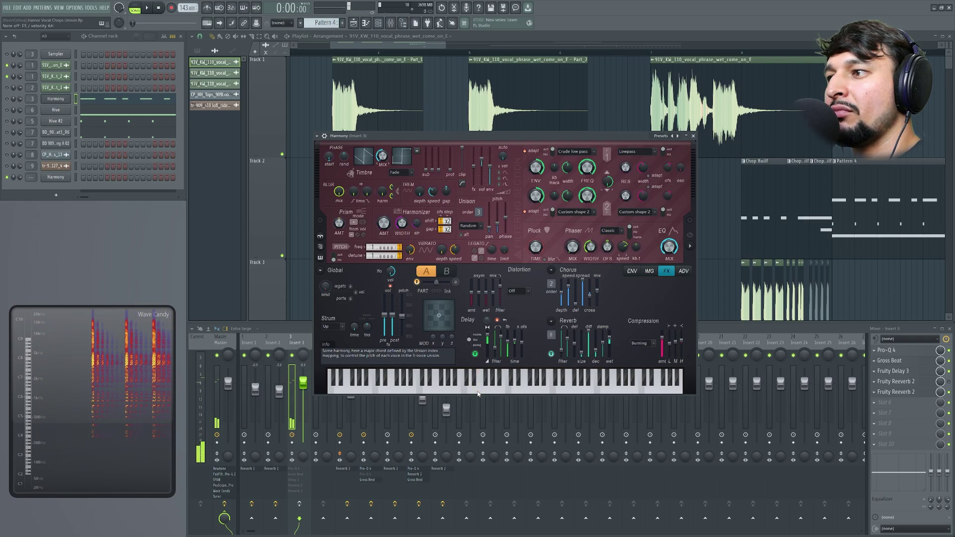
pyautogui.click(477, 394)
pyautogui.click(478, 394)
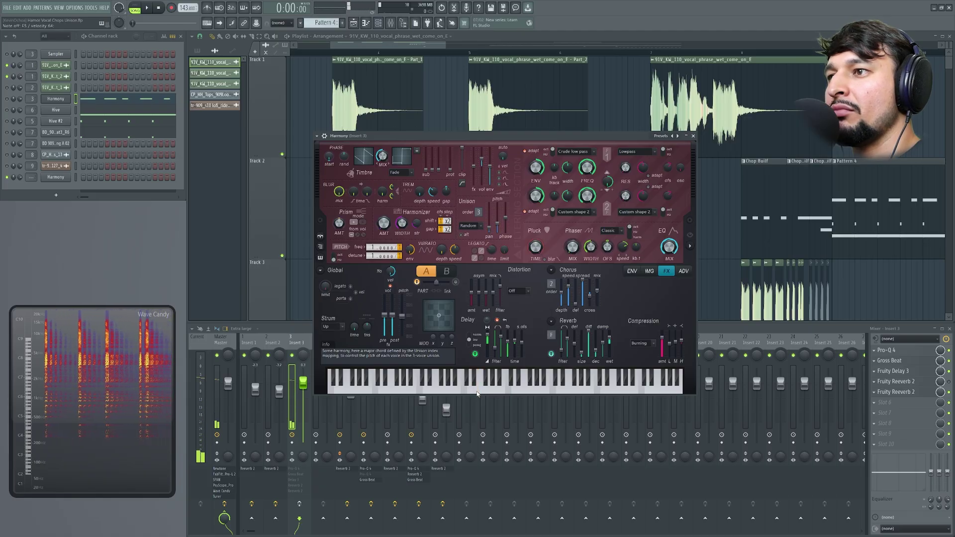
pyautogui.click(477, 391)
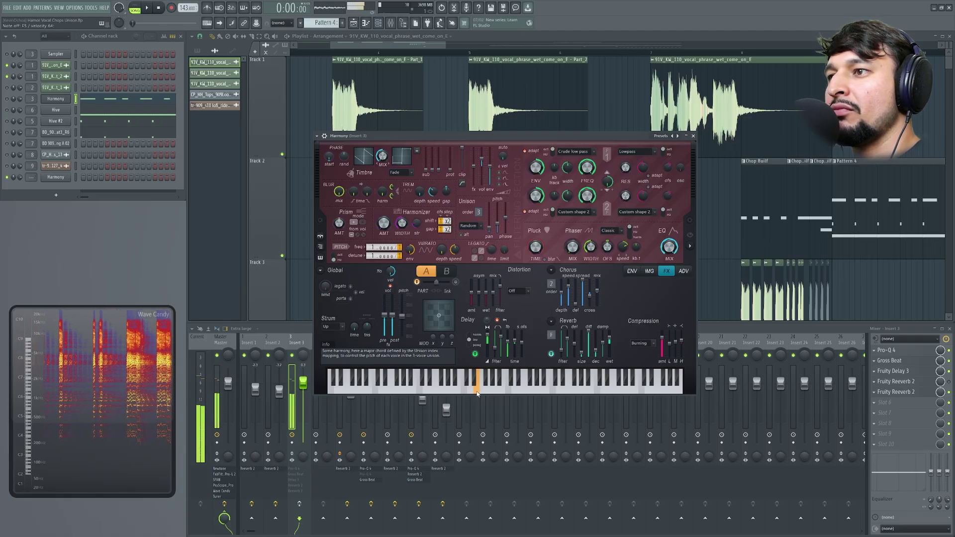
pyautogui.click(478, 390)
pyautogui.click(478, 390)
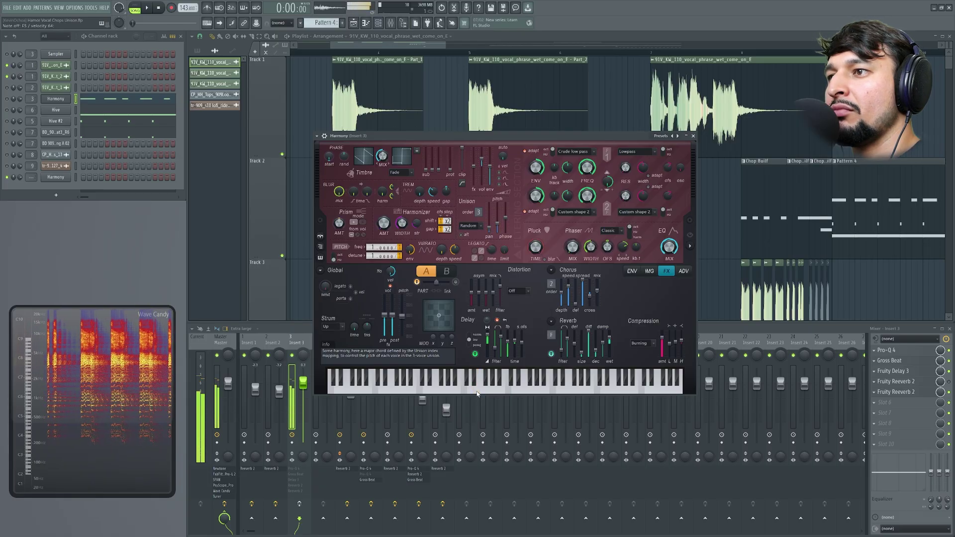
pyautogui.click(324, 135)
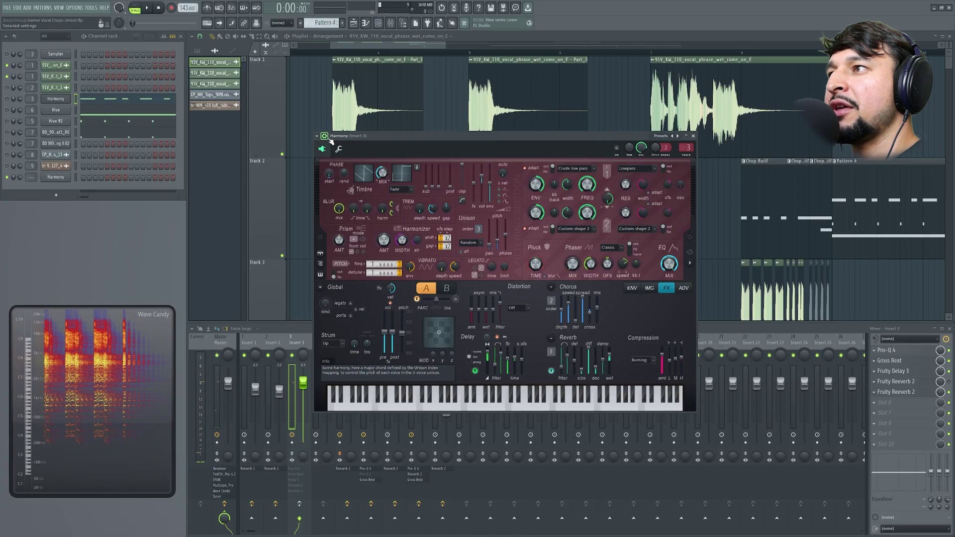
pyautogui.click(339, 148)
pyautogui.click(322, 148)
pyautogui.click(324, 136)
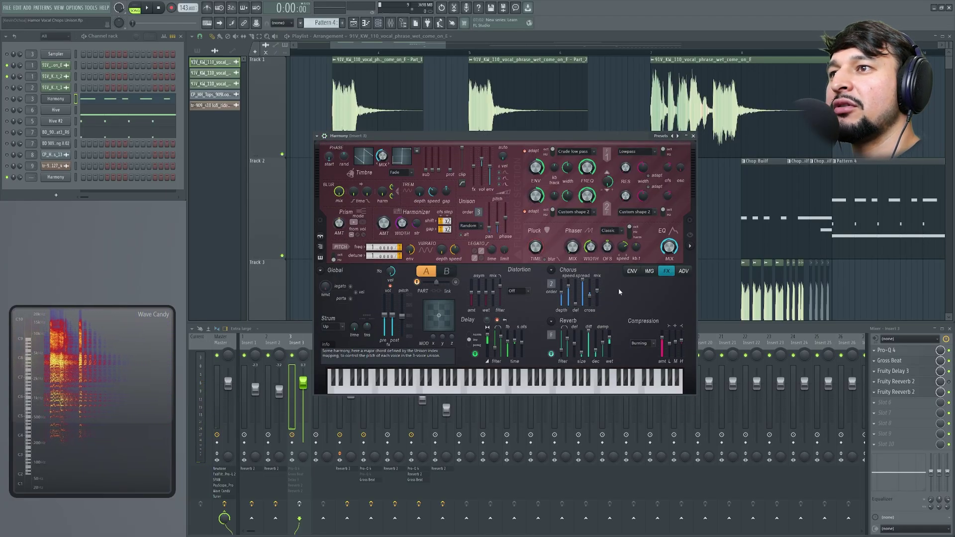
pyautogui.click(632, 272)
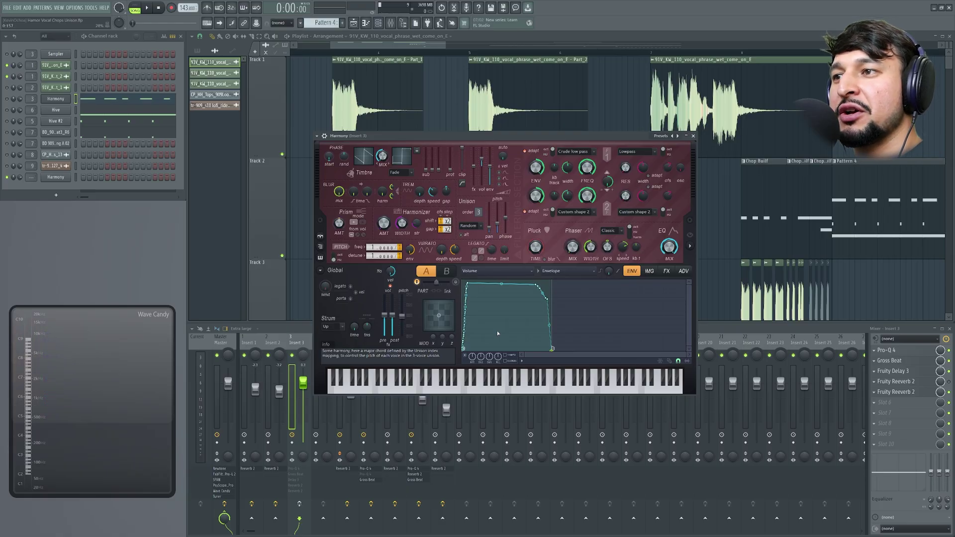
# - In the new Harmony's volume envelope, set the first point as loop start and the last as sustain/loop end, and audition the chops
pyautogui.click(54, 177)
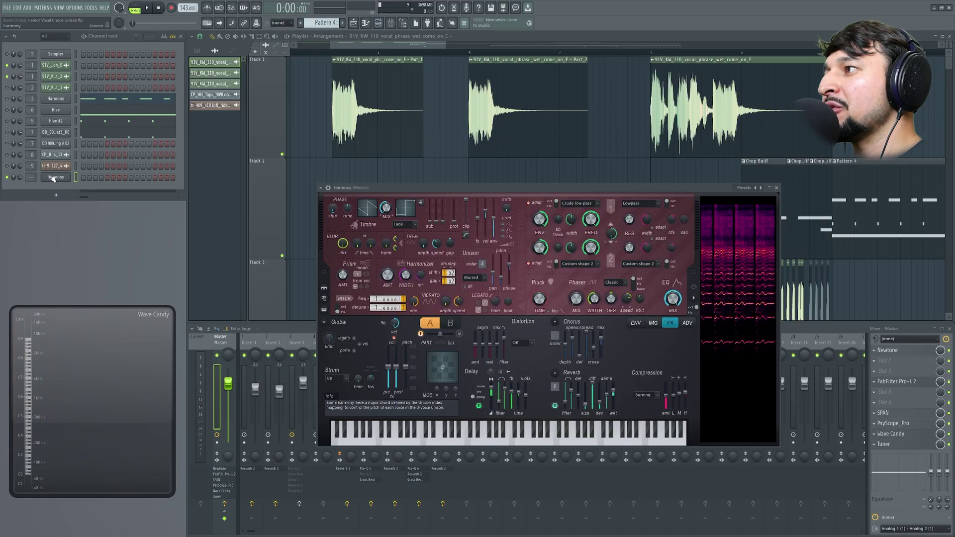
pyautogui.click(632, 322)
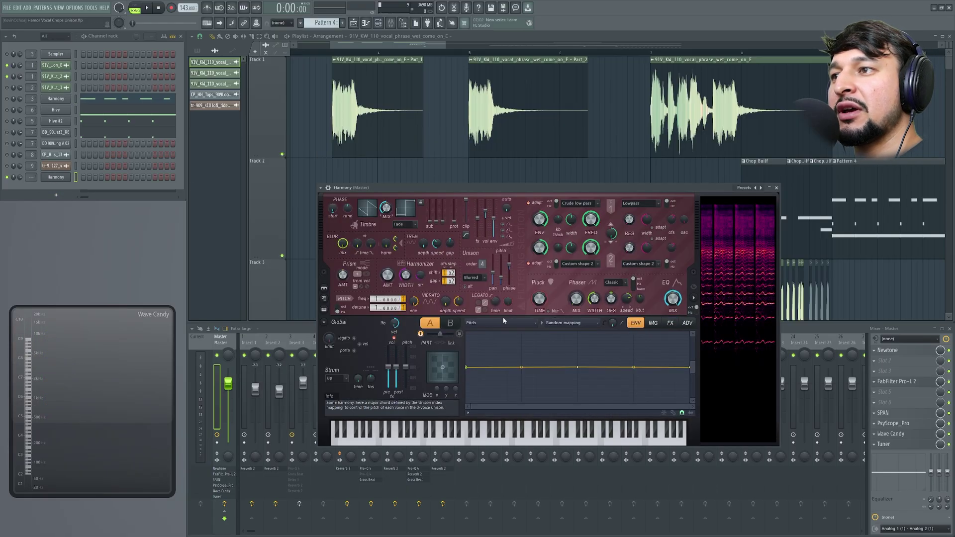
pyautogui.click(503, 322)
pyautogui.click(494, 326)
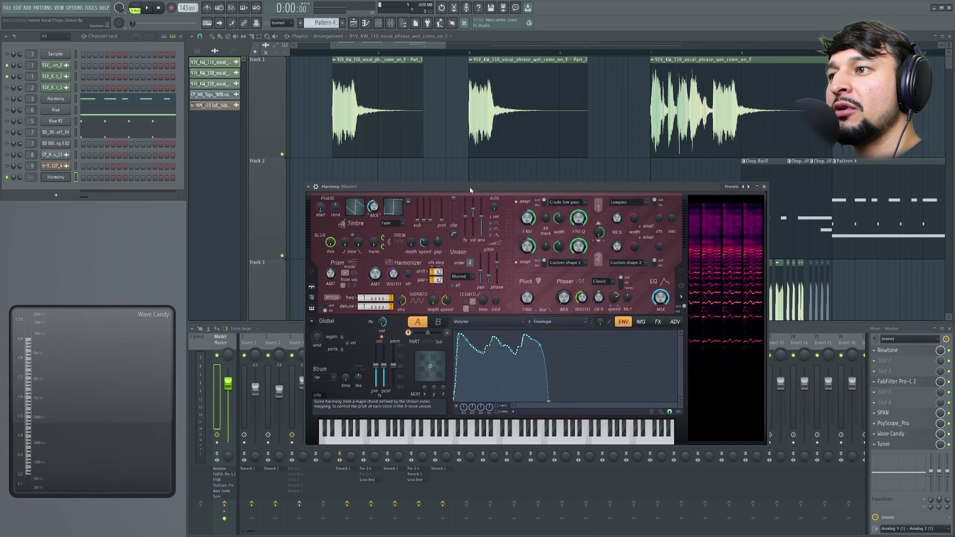
pyautogui.rightClick(453, 402)
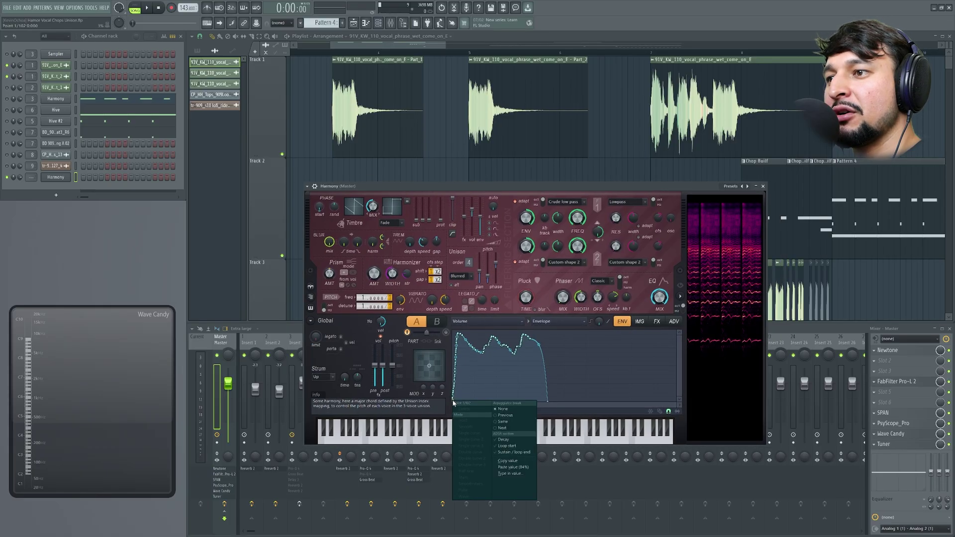
pyautogui.click(519, 445)
pyautogui.rightClick(548, 401)
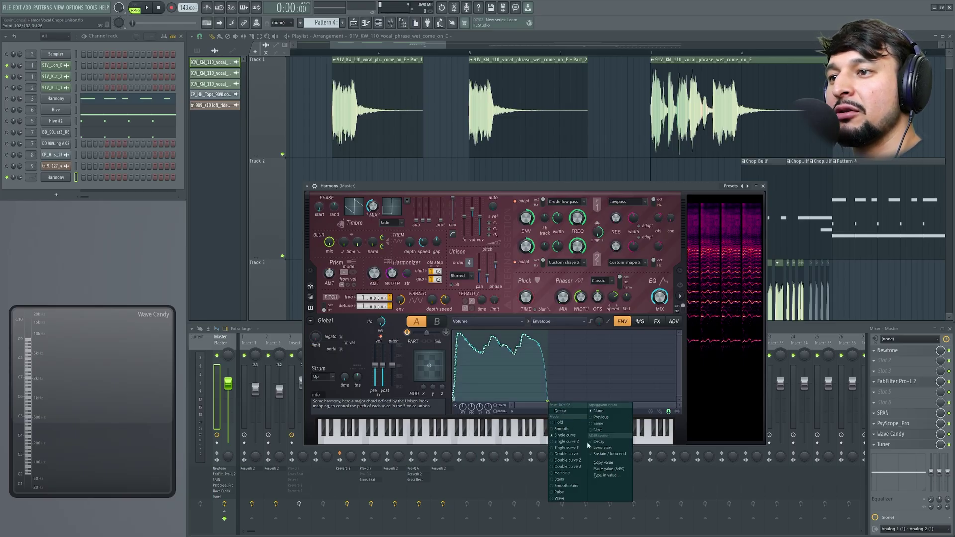
pyautogui.click(619, 463)
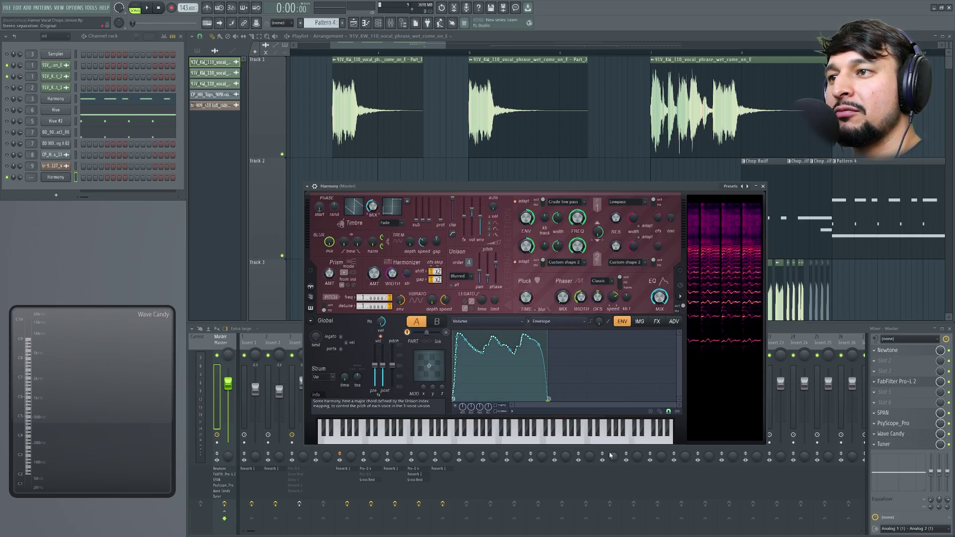
pyautogui.click(468, 441)
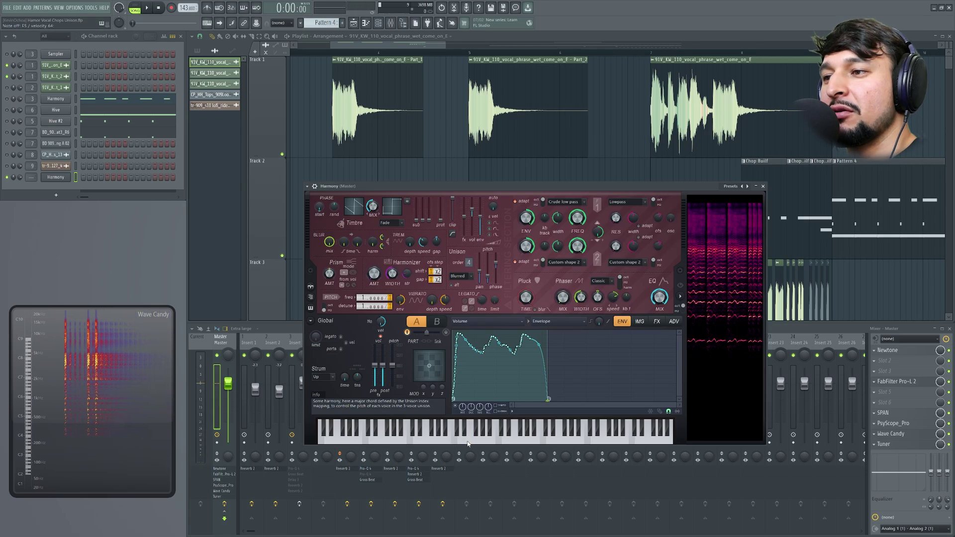
pyautogui.click(467, 442)
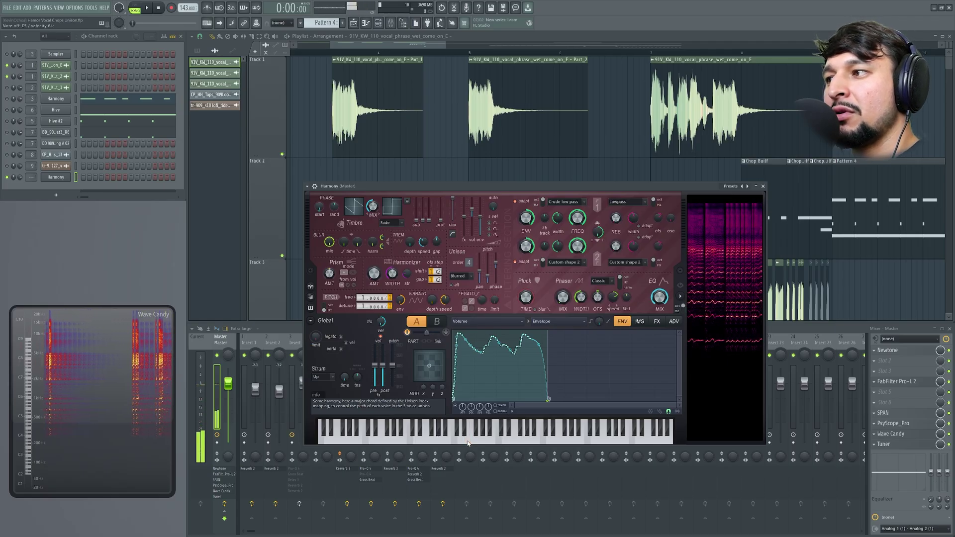
pyautogui.click(467, 442)
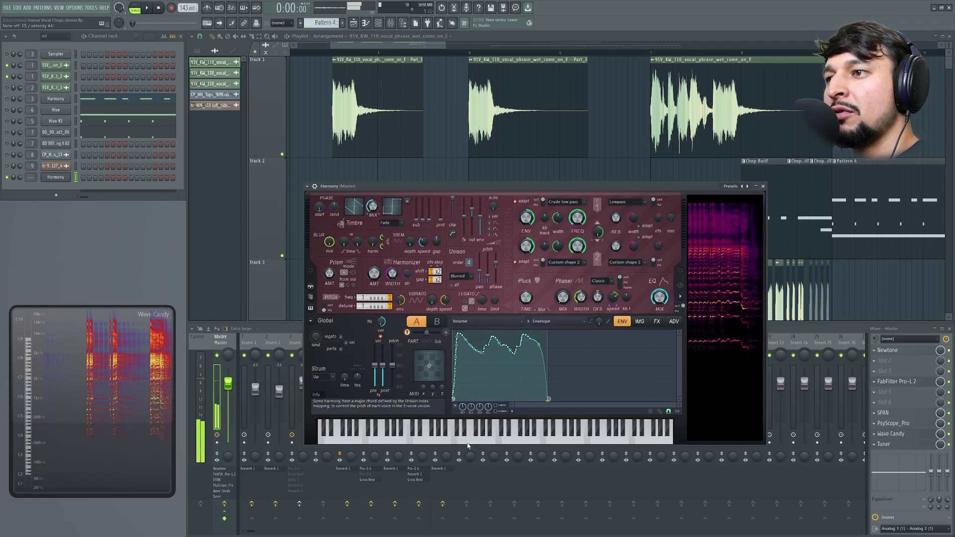
# - Toggle the sustain/loop end option on the volume envelope's last point, audition a note and close the new Harmony's window
pyautogui.rightClick(548, 399)
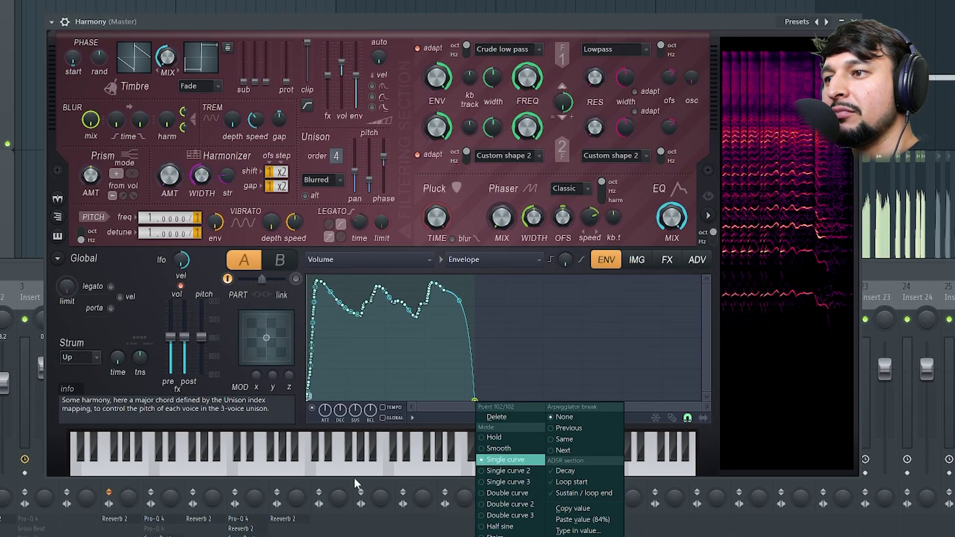
pyautogui.click(335, 474)
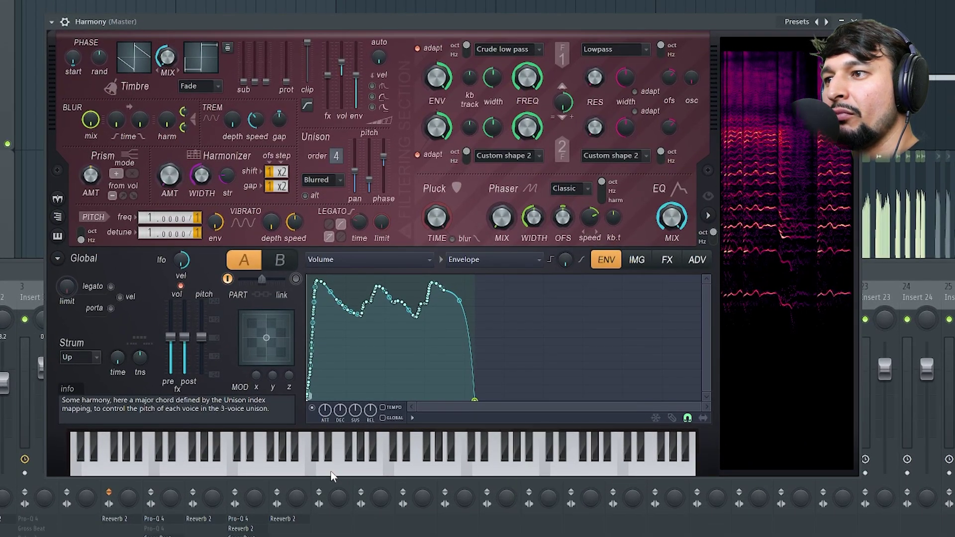
pyautogui.rightClick(474, 400)
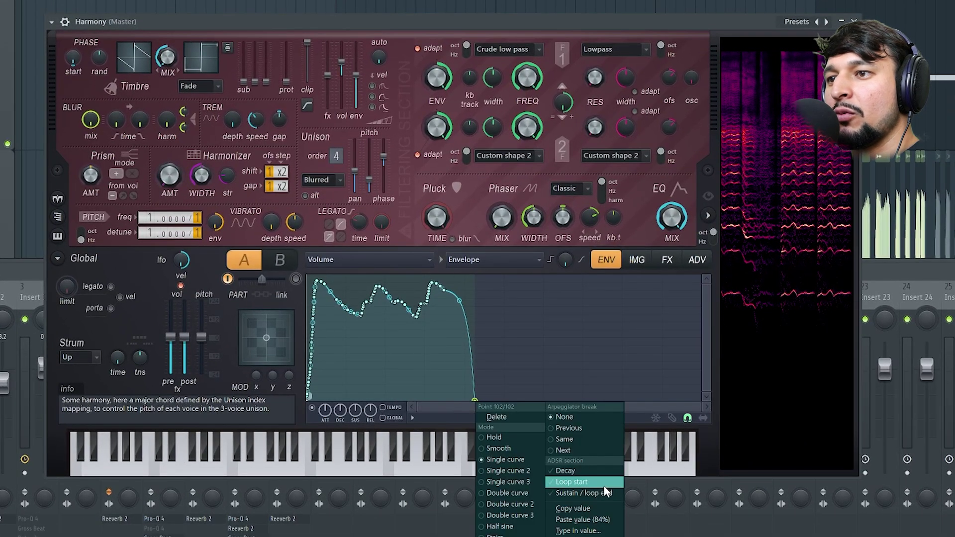
pyautogui.click(587, 492)
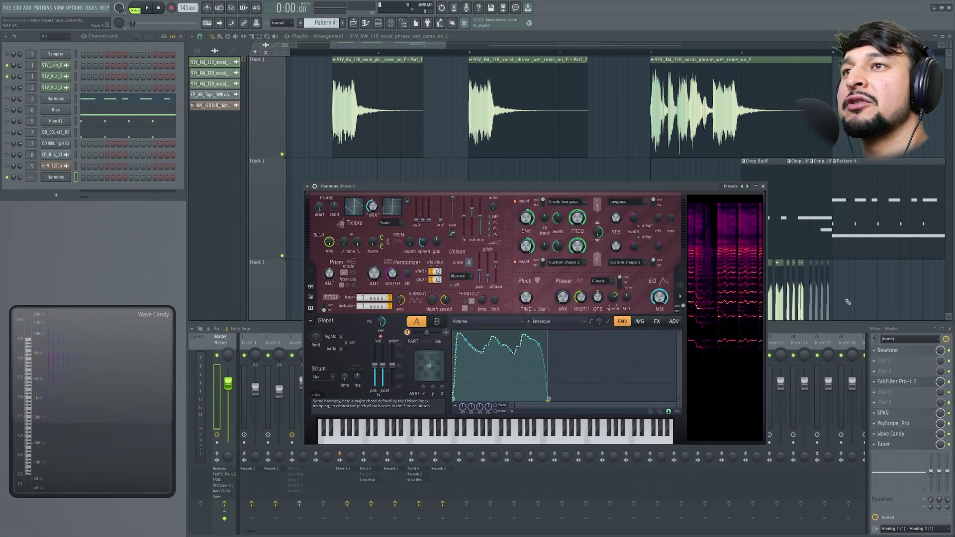
pyautogui.click(763, 186)
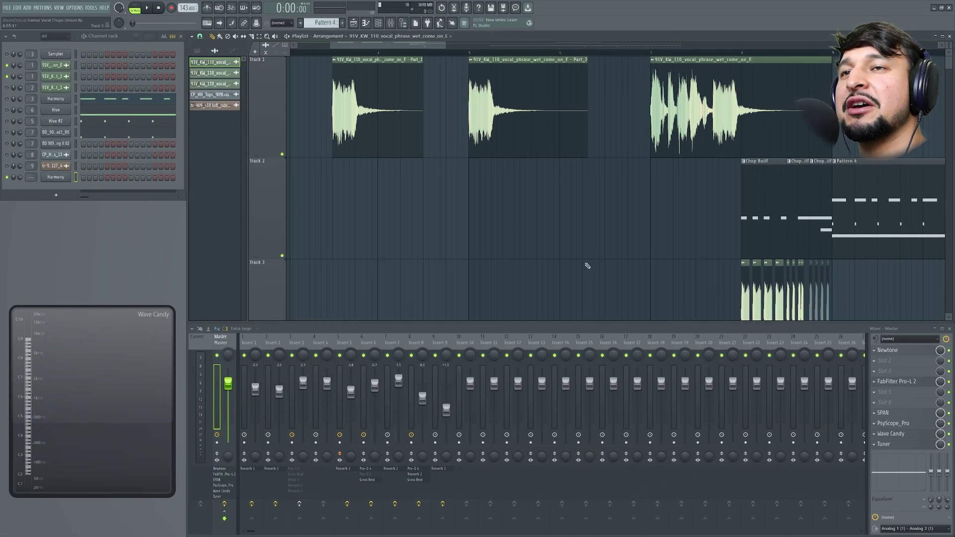
# - Create a new pattern named NEW PATTERN
pyautogui.scroll(-5, 587, 267)
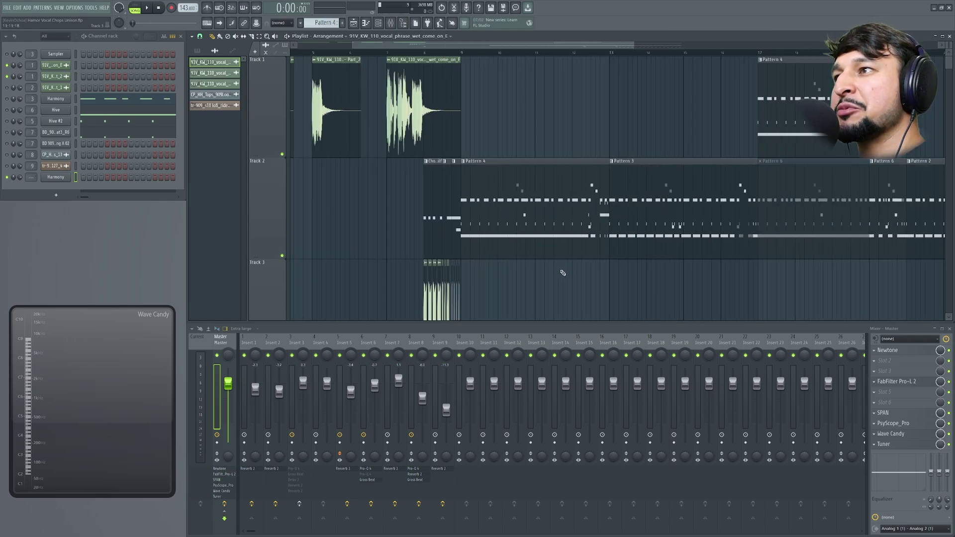
pyautogui.scroll(-3, 563, 272)
pyautogui.press('F4')
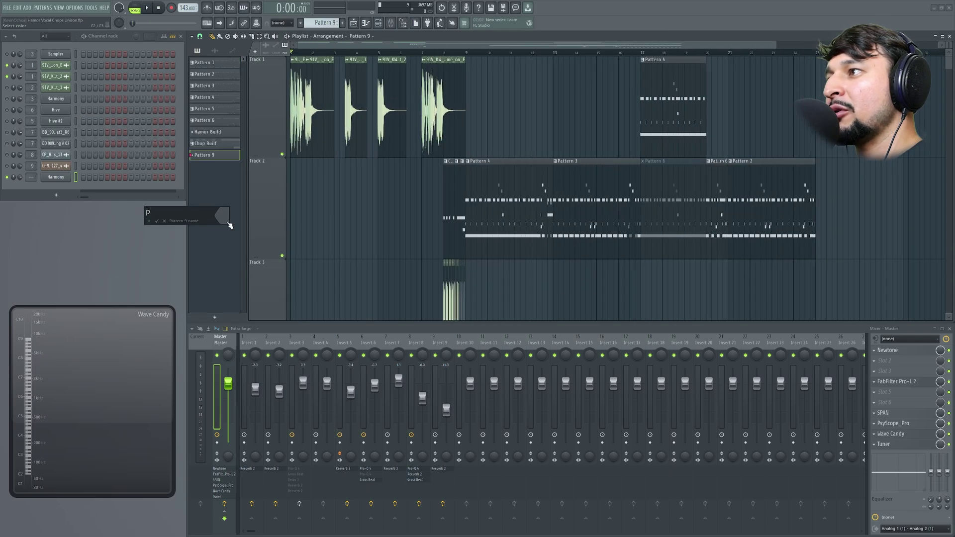
pyautogui.write('NEW PATTERN')
pyautogui.press('Return')
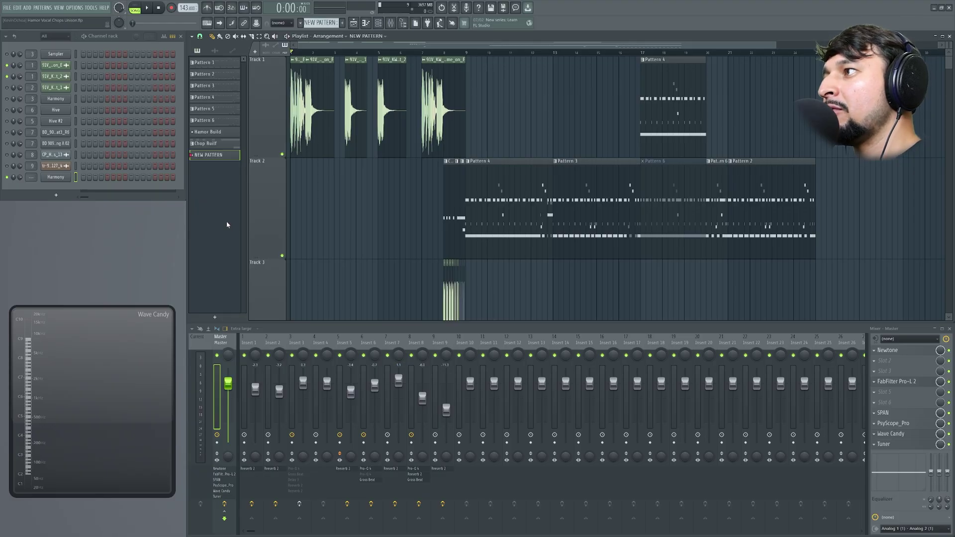
# - Open the new Harmony channel in the piano roll and place two separate C5 notes in the first bar
pyautogui.rightClick(52, 177)
pyautogui.click(107, 179)
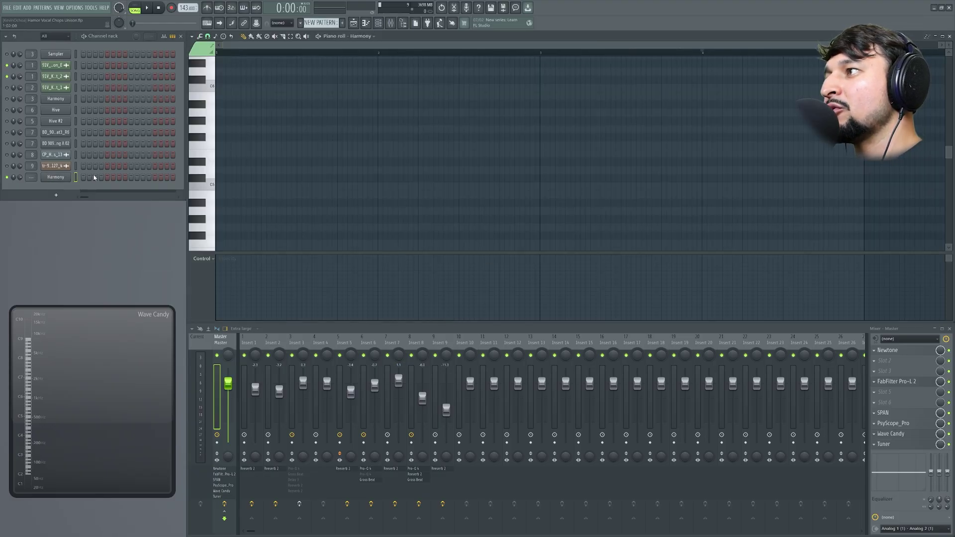
pyautogui.click(238, 187)
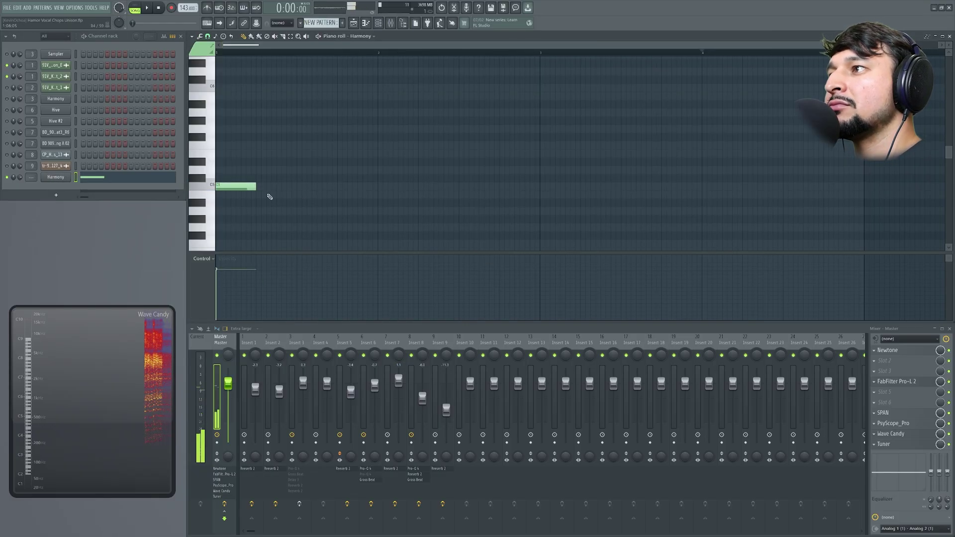
pyautogui.click(297, 187)
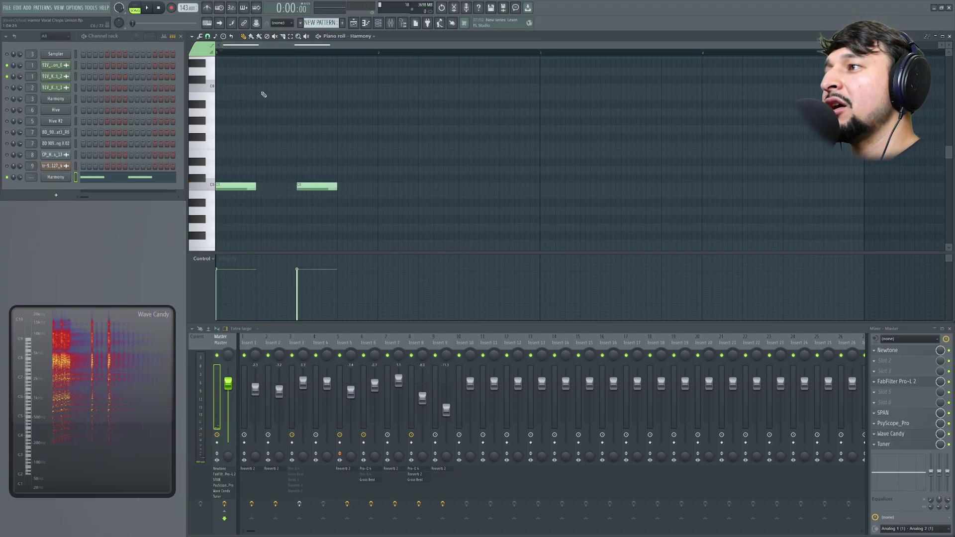
# - Transpose both notes up to E5 and audition the pattern in pattern mode
pyautogui.moveTo(395, 223); pyautogui.dragTo(242, 201)
pyautogui.hotkey('ctrl', 'a')
pyautogui.hotkey('shift', 'Up')
pyautogui.hotkey('shift', 'Up')
pyautogui.hotkey('shift', 'Up')
pyautogui.hotkey('shift', 'Up')
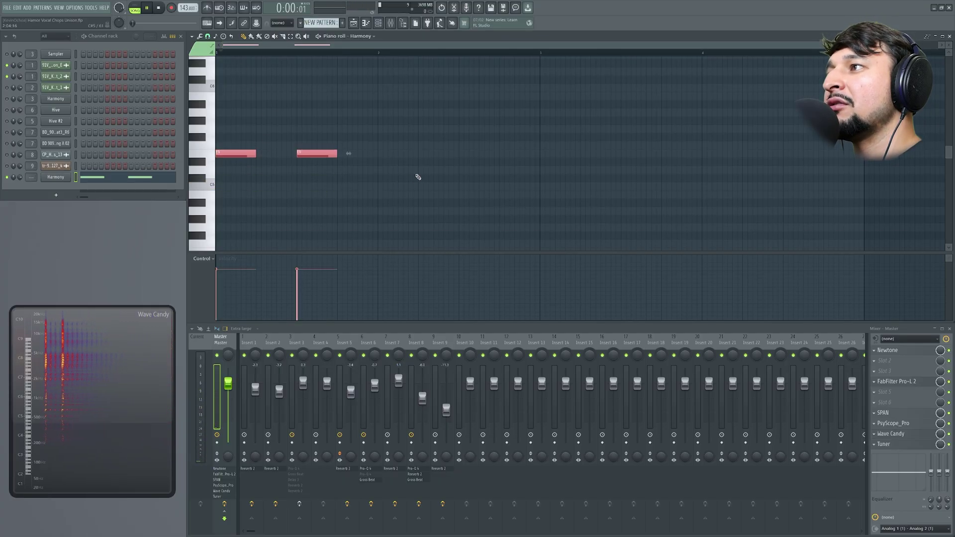
pyautogui.press('space')
pyautogui.press('l')
pyautogui.press('space')
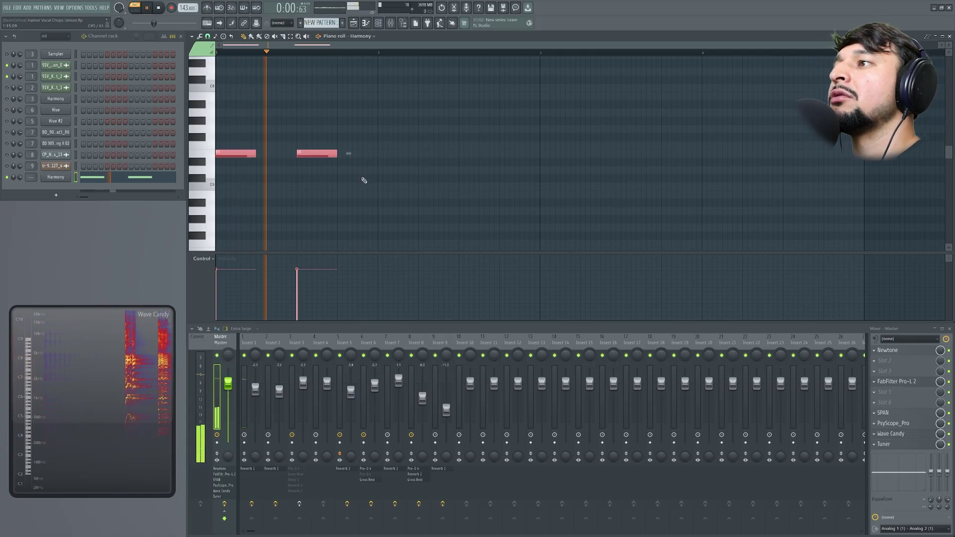
# - Halve the second note's length, raise both notes to G5 and start pattern playback
pyautogui.hotkey('ctrl', 'd')
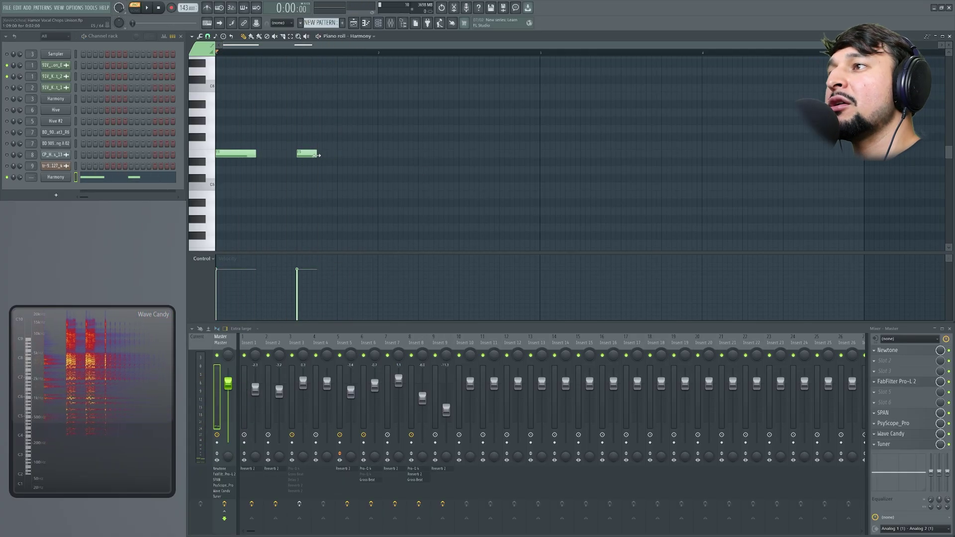
pyautogui.moveTo(310, 155); pyautogui.dragTo(304, 127)
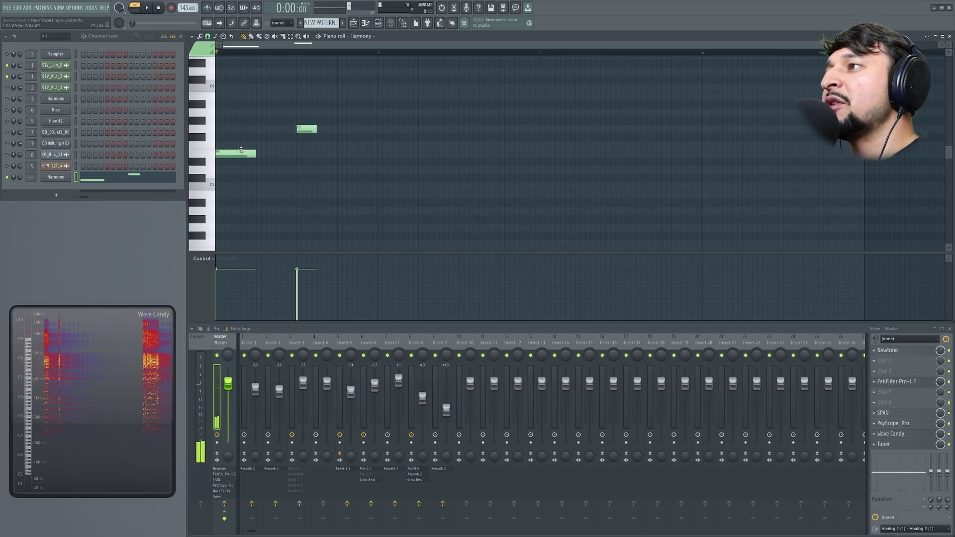
pyautogui.moveTo(234, 150); pyautogui.dragTo(228, 129)
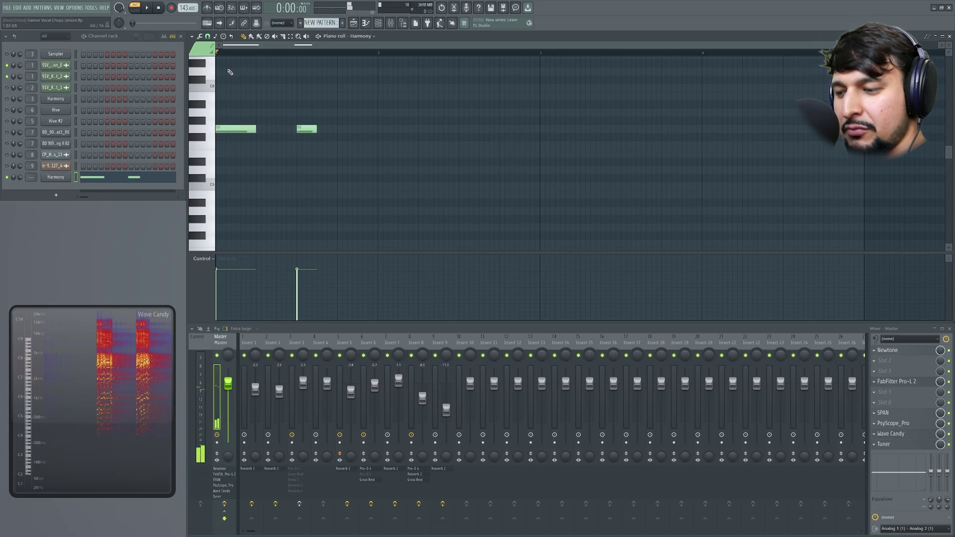
pyautogui.press('space')
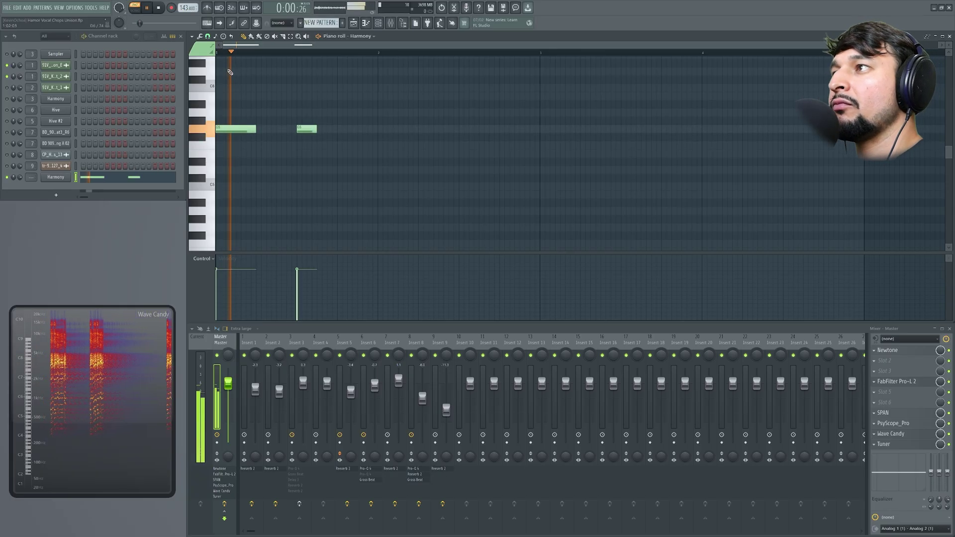
# - Add two more short G5 notes to fill the remainder of the first bar
pyautogui.click(336, 129)
pyautogui.moveTo(360, 129)
pyautogui.mouseDown()
pyautogui.moveTo(343, 129)
pyautogui.moveTo(379, 132)
pyautogui.mouseUp()
pyautogui.click(359, 129)
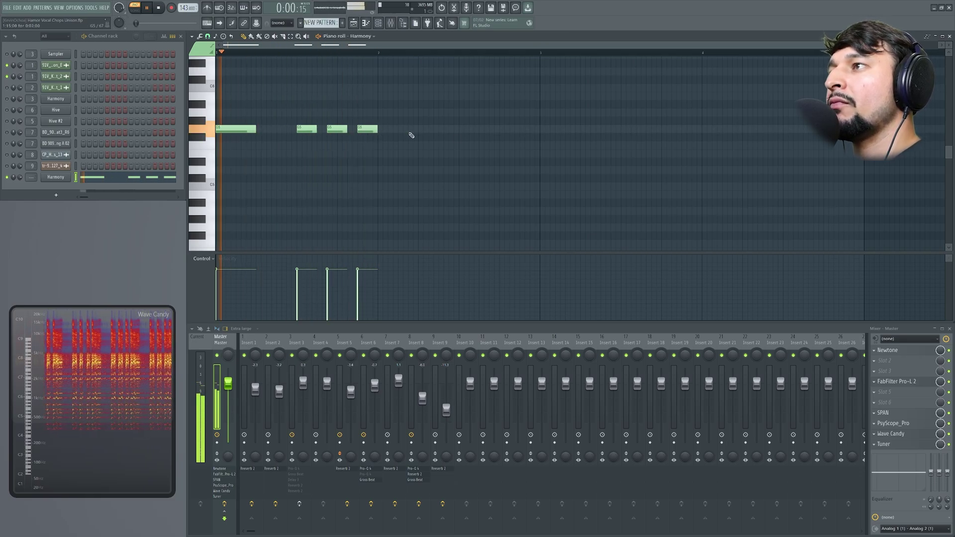
# - Duplicate the first bar into bar 2 and replace the copy's opening long note with four short G5 notes
pyautogui.hotkey('ctrl', 'a')
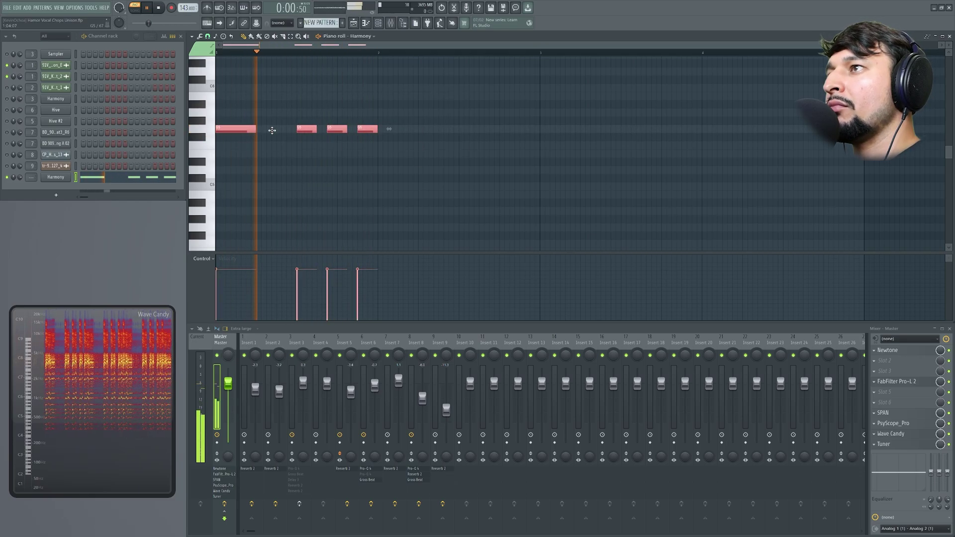
pyautogui.hotkey('ctrl', 'b')
pyautogui.hotkey('ctrl', 'd')
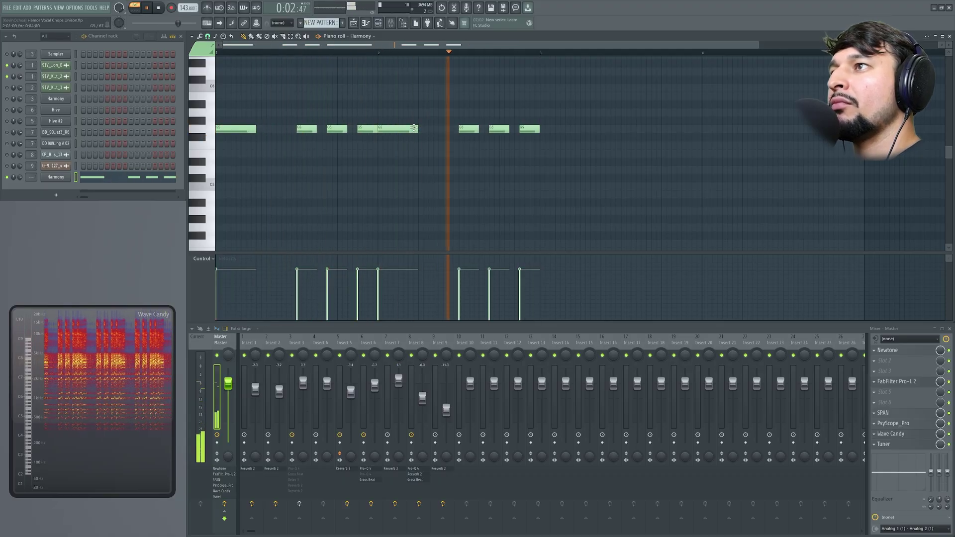
pyautogui.moveTo(418, 129); pyautogui.dragTo(388, 129)
pyautogui.click(405, 130)
pyautogui.click(423, 129)
pyautogui.click(443, 129)
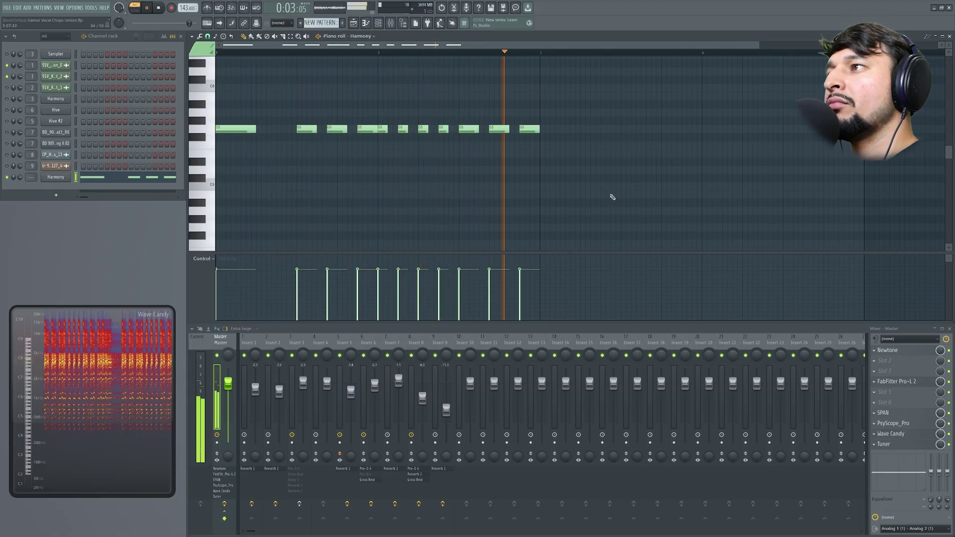
# - Duplicate the two-bar G5 phrase into bars 3 and 4, clear the selection and stop playback
pyautogui.moveTo(610, 198); pyautogui.dragTo(193, 125)
pyautogui.moveTo(251, 129); pyautogui.dragTo(568, 133)
pyautogui.hotkey('ctrl', 'd')
pyautogui.press('space')
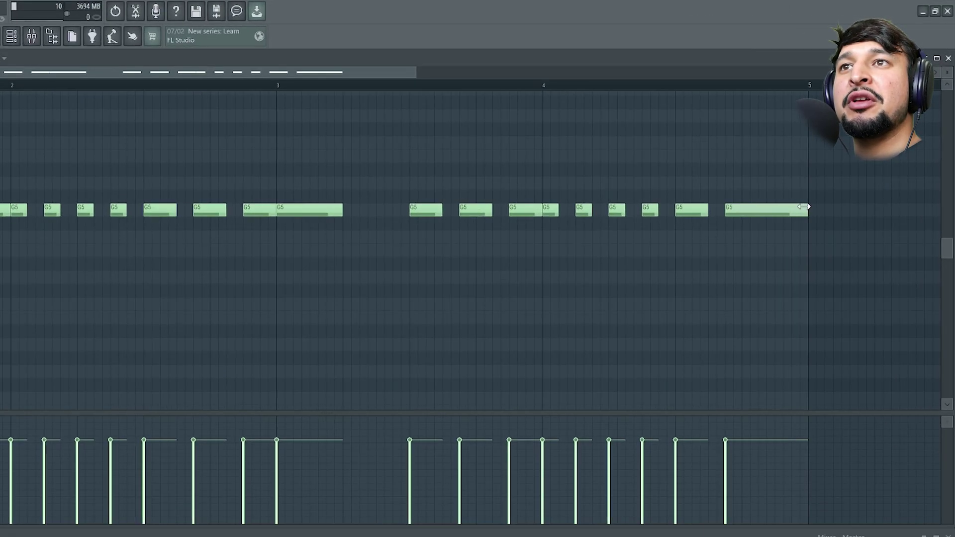
# - Add a note under the final G5 ending at bar 5, make it a slide note and move it down to B4
pyautogui.click(746, 251)
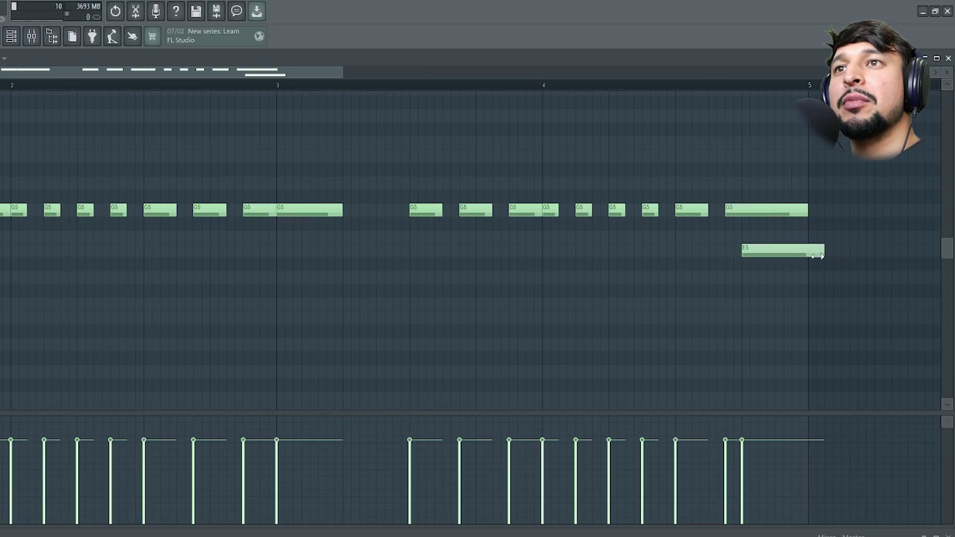
pyautogui.moveTo(816, 256); pyautogui.dragTo(808, 256)
pyautogui.doubleClick(796, 250)
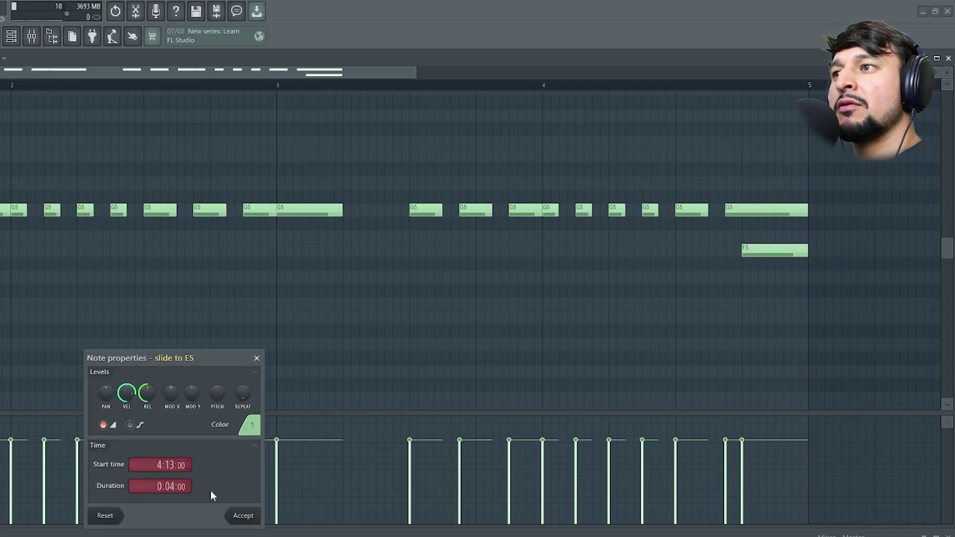
pyautogui.click(242, 516)
pyautogui.moveTo(775, 256); pyautogui.dragTo(771, 323)
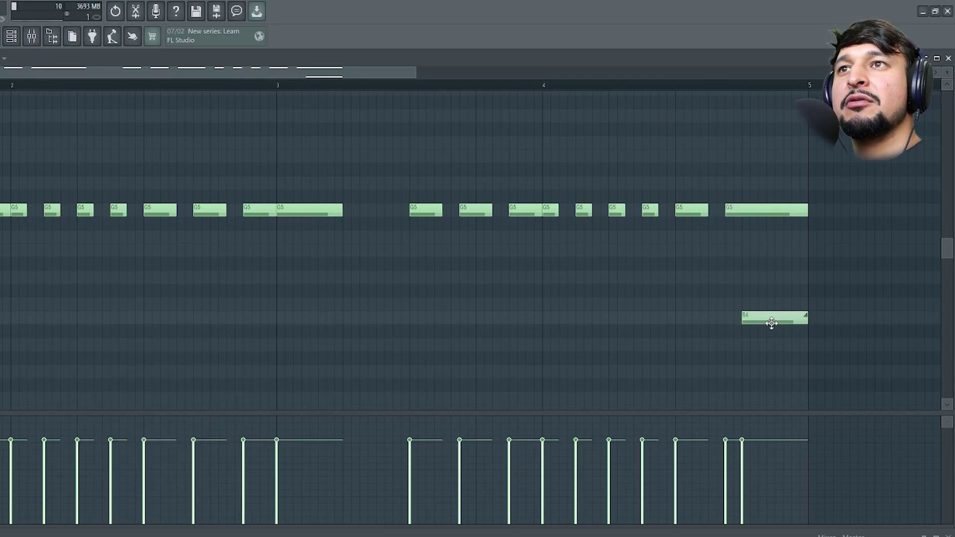
# - Audition the slide from bar 4, and shorten both the B4 slide note and the final G5 note
pyautogui.click(554, 90)
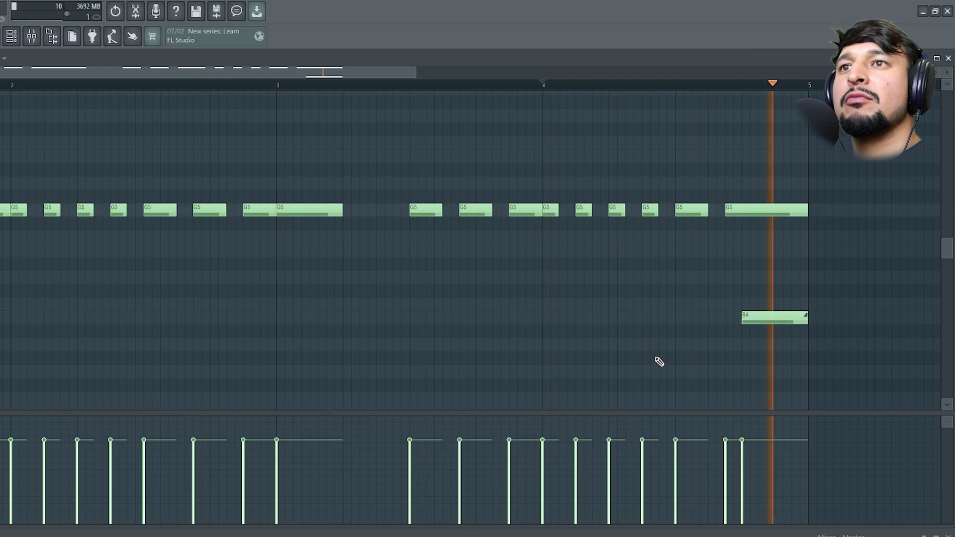
pyautogui.press('space')
pyautogui.press('space')
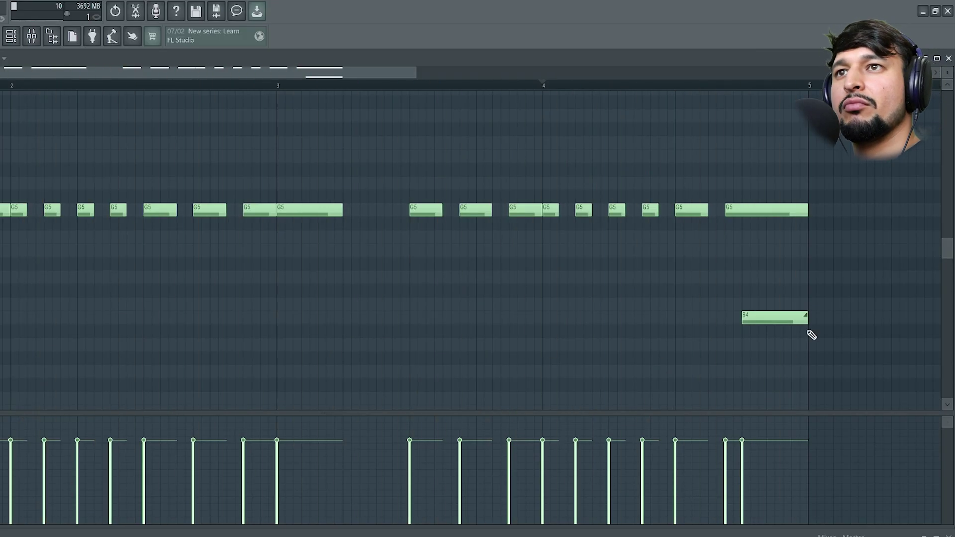
pyautogui.moveTo(806, 318); pyautogui.dragTo(782, 317)
pyautogui.moveTo(807, 210); pyautogui.dragTo(775, 210)
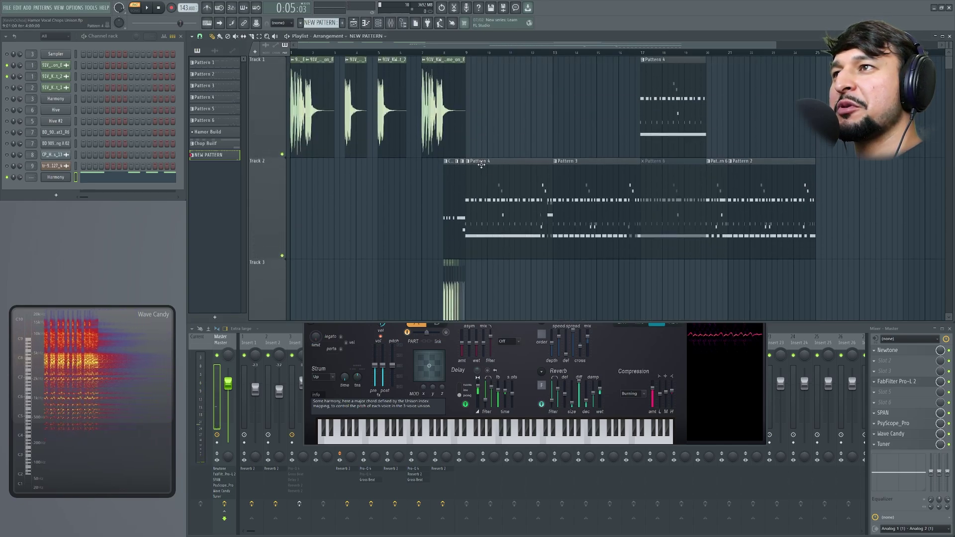
# - Place the NEW PATTERN clip on Track 1 of the playlist, aligned with the start of the first Pattern 4 clip on Track 2
pyautogui.click(492, 164)
pyautogui.click(498, 140)
pyautogui.rightClick(539, 121)
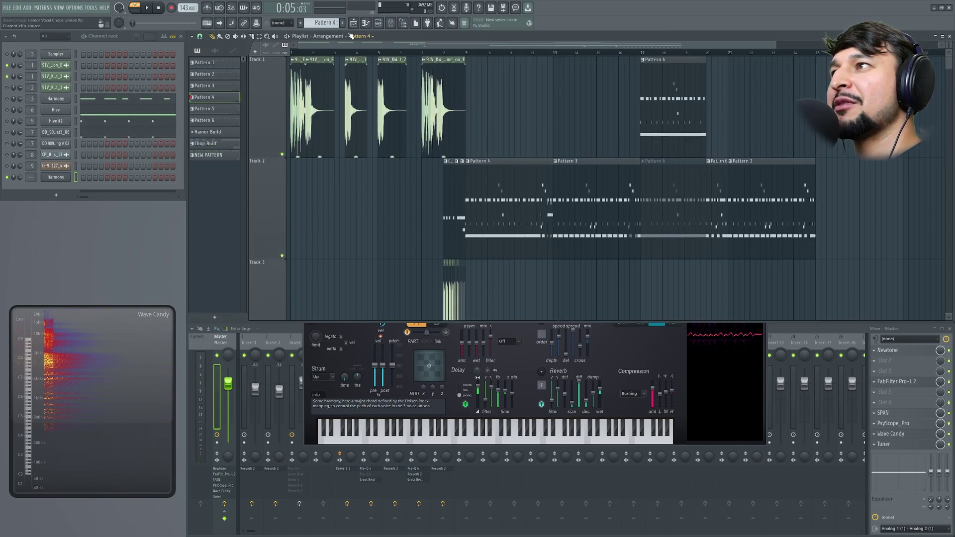
pyautogui.click(197, 155)
pyautogui.click(470, 102)
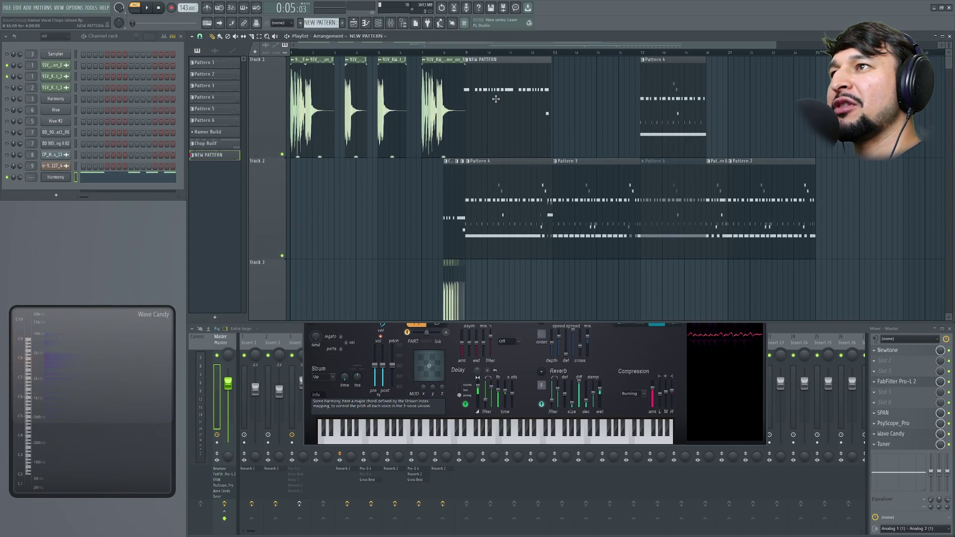
# - Select Pattern 4 and remove the original Harmony channel's notes from it
pyautogui.click(493, 164)
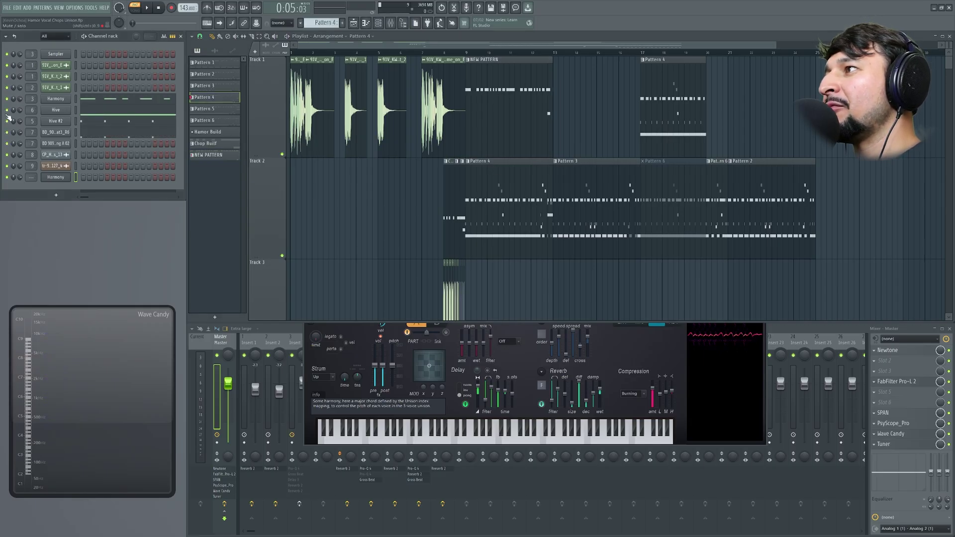
pyautogui.rightClick(63, 101)
pyautogui.click(150, 98)
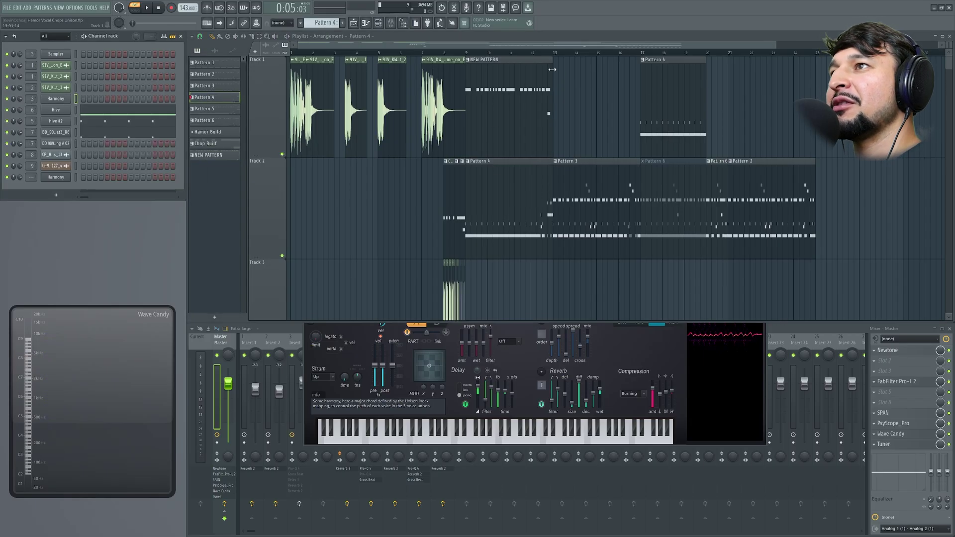
# - Mute the Pattern 3 clip on Track 2 and play the arrangement from just before NEW PATTERN to hear the chops in context
pyautogui.click(460, 52)
pyautogui.scroll(2, 467, 149)
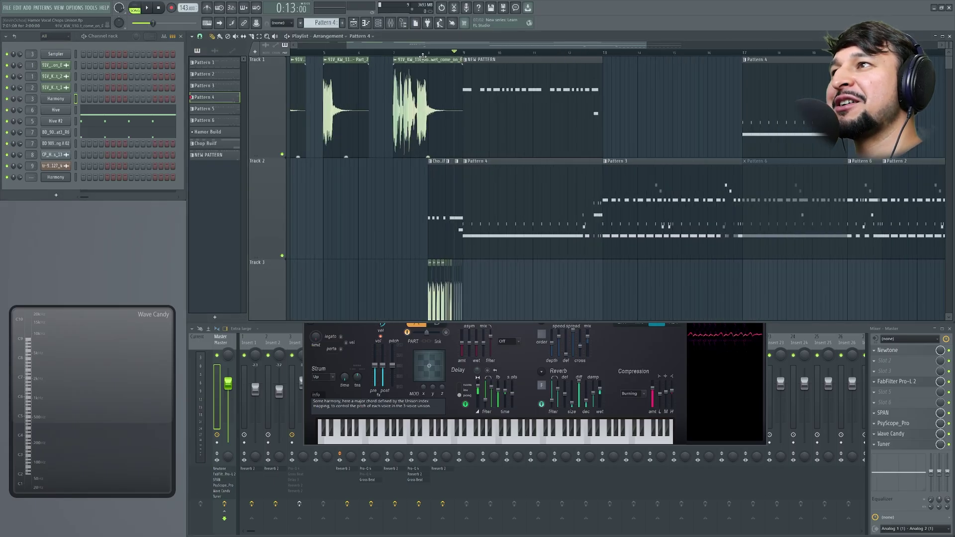
pyautogui.press('t')
pyautogui.click(679, 198)
pyautogui.click(857, 148)
pyautogui.press('space')
pyautogui.scroll(-2, 721, 209)
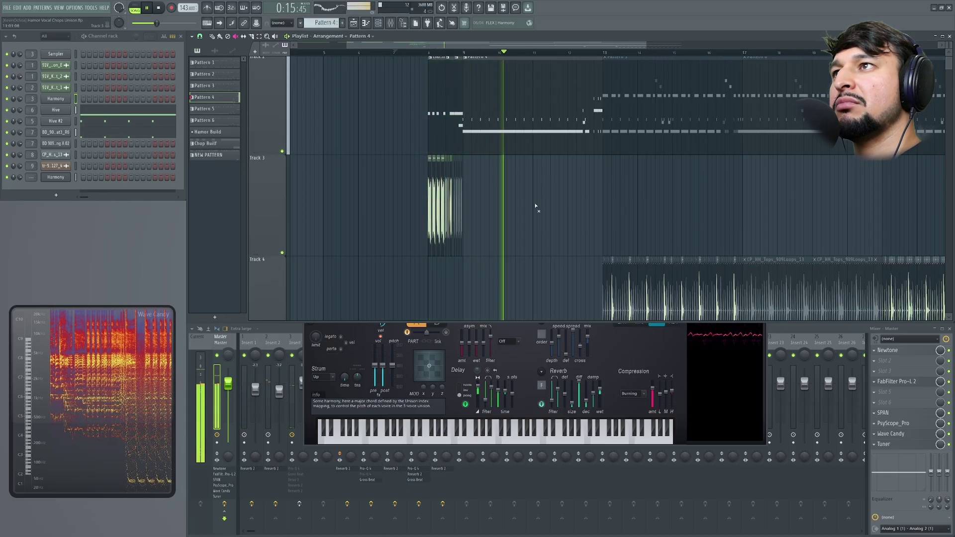
pyautogui.moveTo(690, 214); pyautogui.dragTo(368, 4)
pyautogui.scroll(-1, 688, 198)
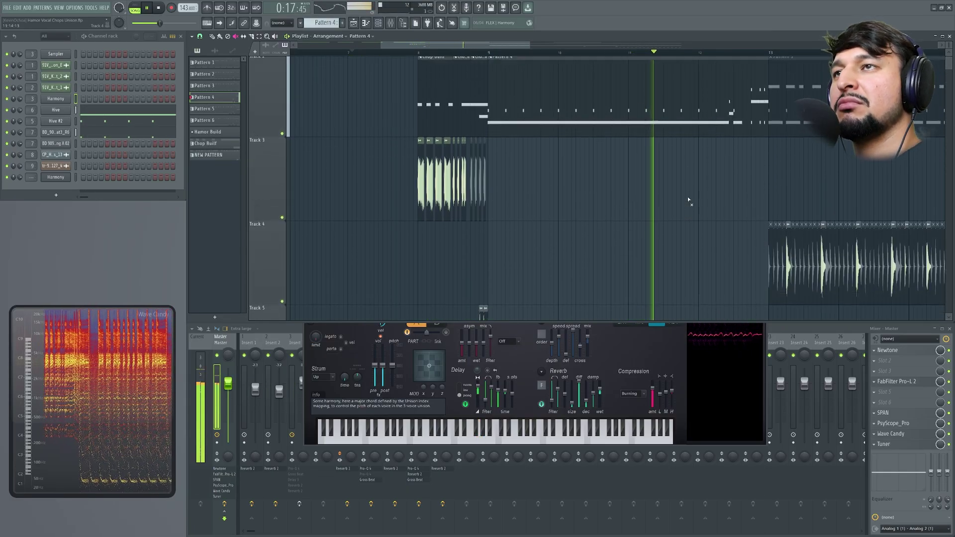
# - Listen to the rest of the arrangement with the new chops up to the Pattern 3 section, and stop playback
pyautogui.scroll(1, 689, 198)
pyautogui.scroll(-4, 689, 197)
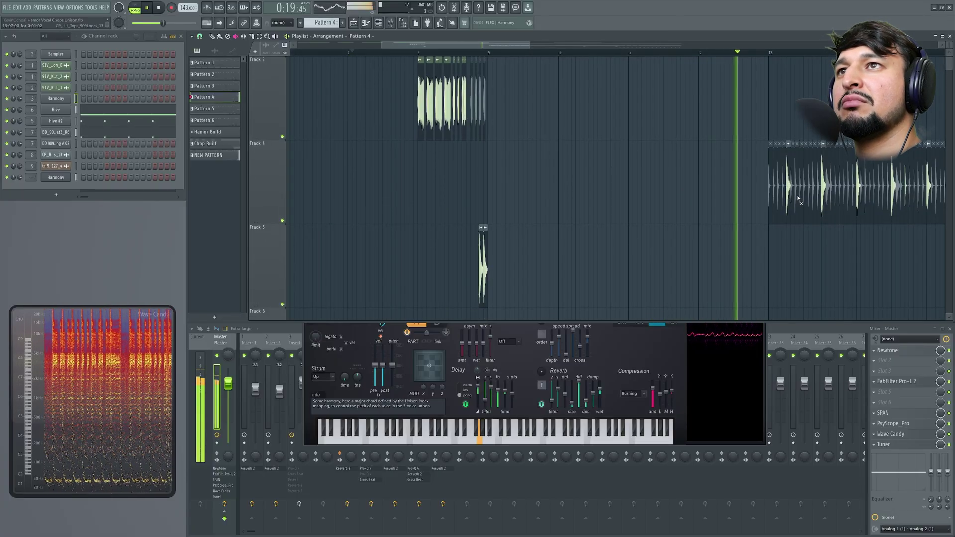
pyautogui.scroll(4, 790, 209)
pyautogui.press('space')
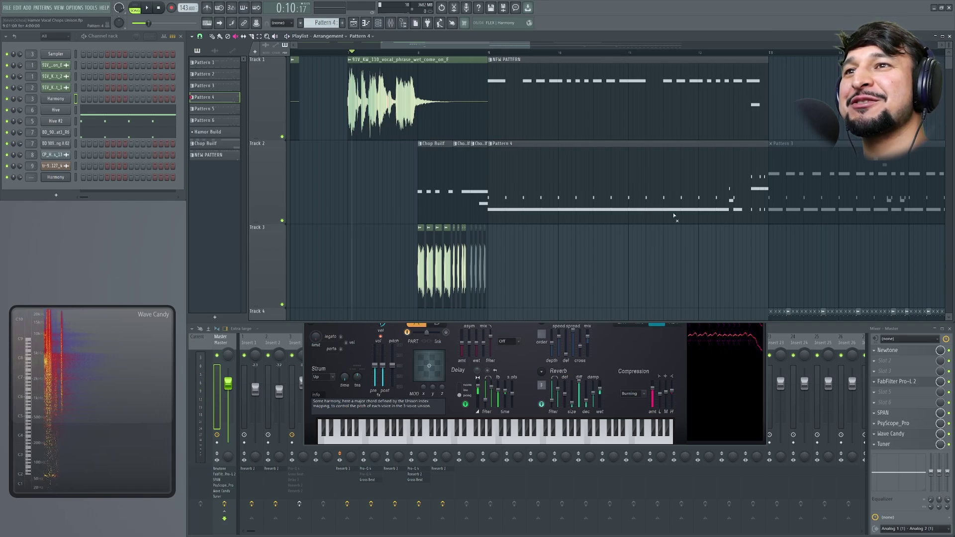
# - Undo the Pattern 3 mute, the Harmony note removal from Pattern 4 and the NEW PATTERN clip placement on Track 1
pyautogui.scroll(-2, 627, 204)
pyautogui.click(714, 193)
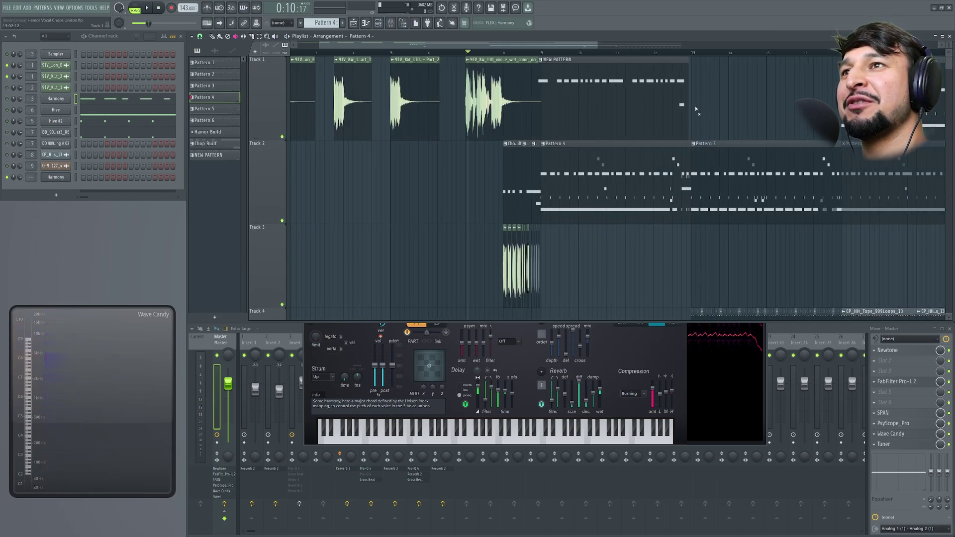
pyautogui.hotkey('ctrl', 'z')
pyautogui.hotkey('ctrl', 'z')
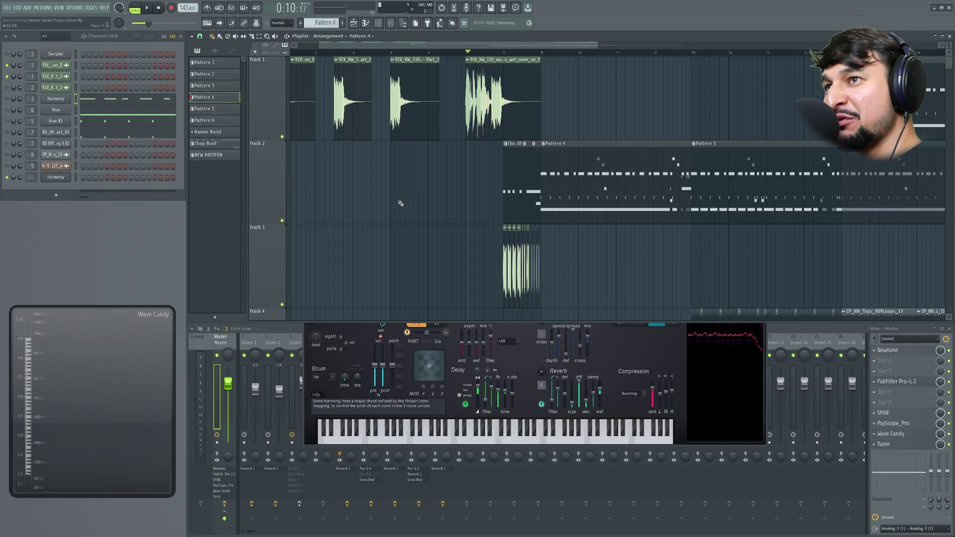
# - Re-enable all channels and copy the new Harmony channel's Harmor preset onto the original Harmony channel routed to Insert 3
pyautogui.moveTo(469, 54); pyautogui.dragTo(466, 51)
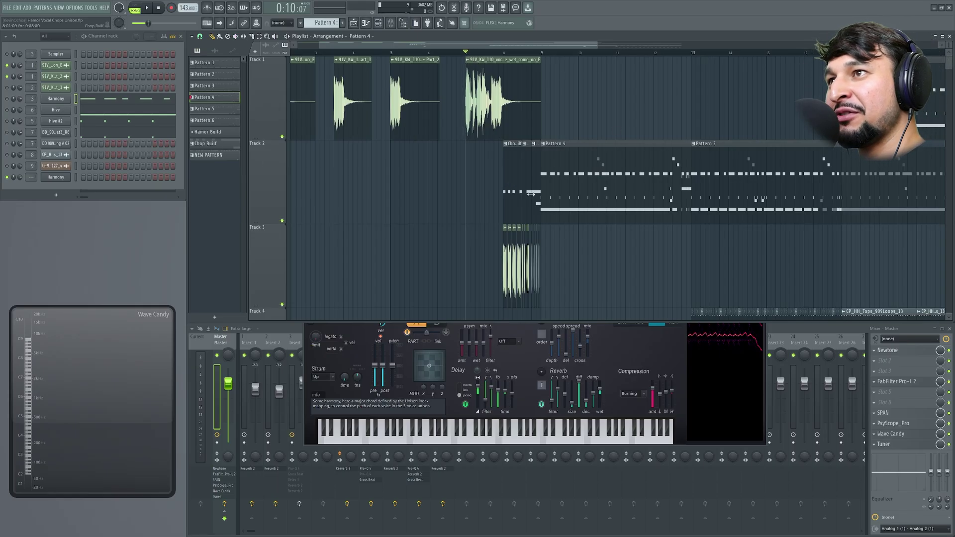
pyautogui.click(53, 179)
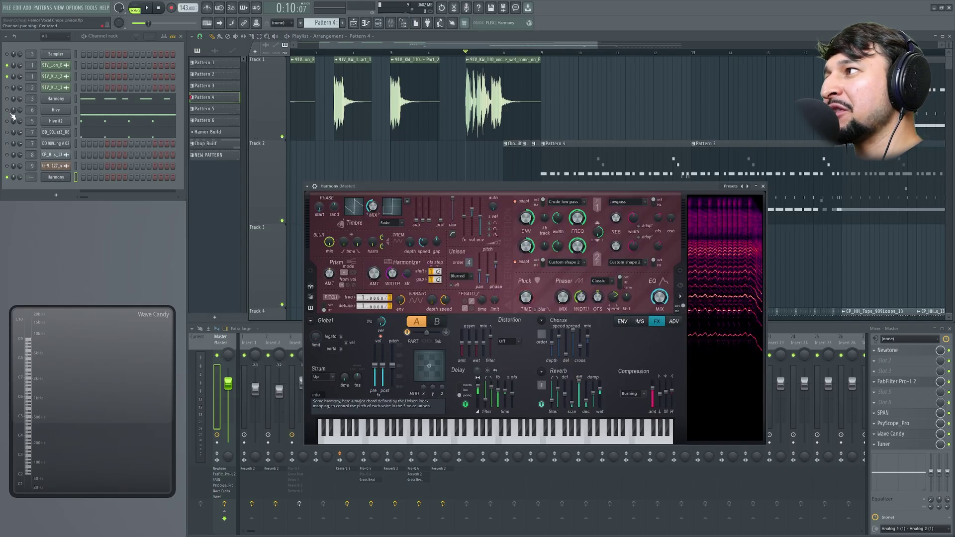
pyautogui.click(55, 178)
pyautogui.click(55, 179)
pyautogui.click(307, 186)
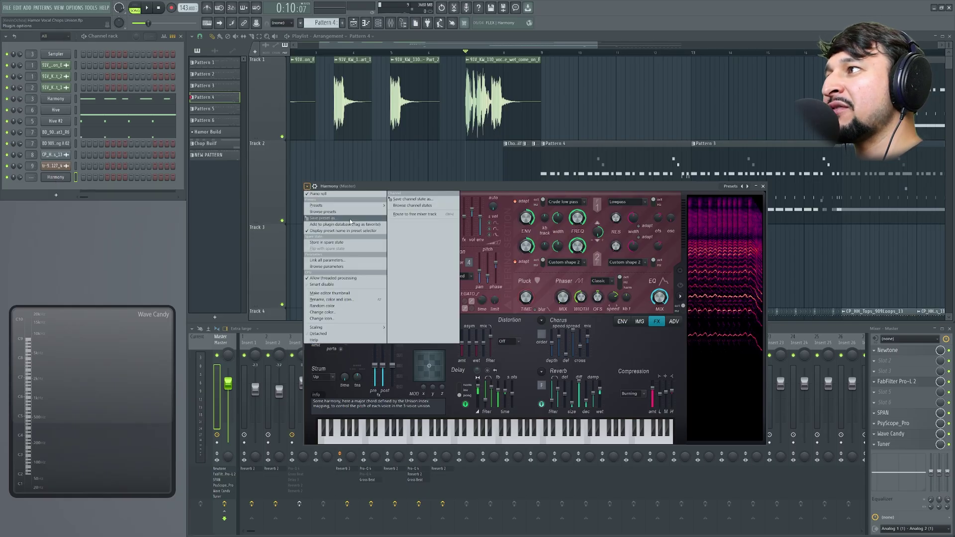
pyautogui.moveTo(351, 218); pyautogui.dragTo(129, 213)
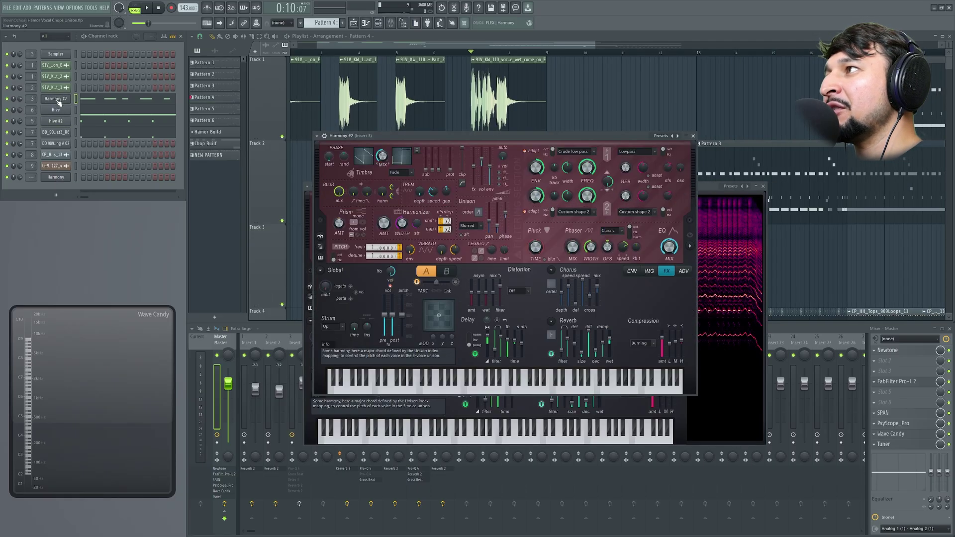
pyautogui.click(693, 136)
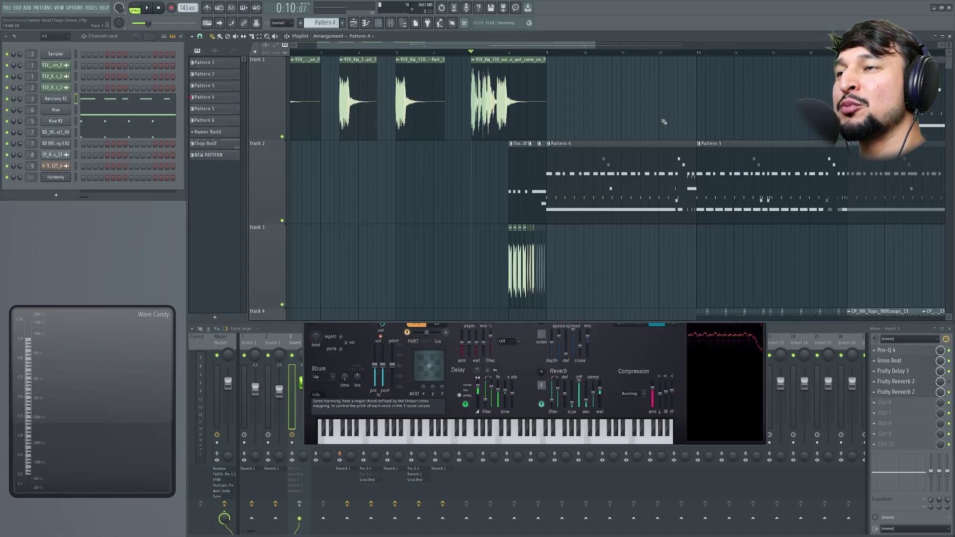
pyautogui.press('Escape')
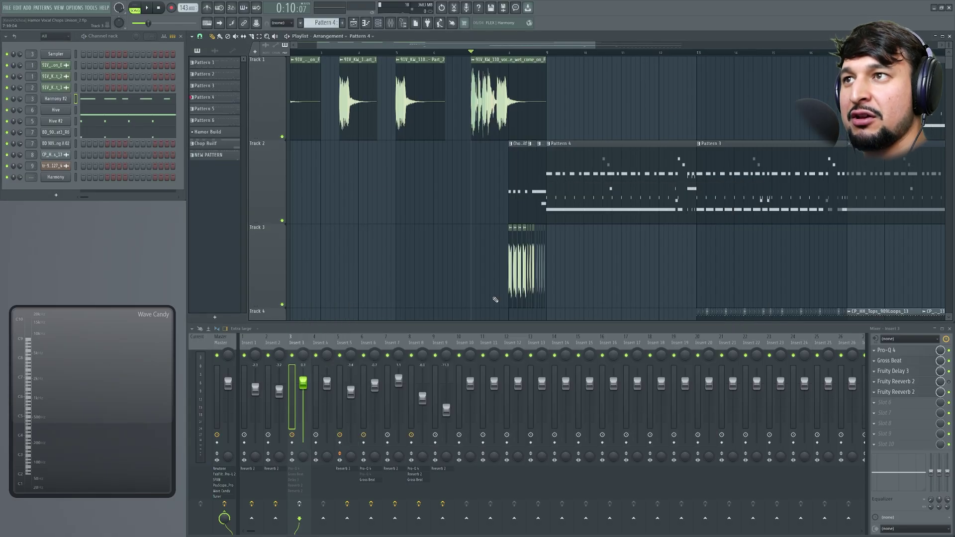
# - Play the arrangement from the come_on vocal phrase on Track 1 to hear the Harmony #2 preset in the mix
pyautogui.click(56, 98)
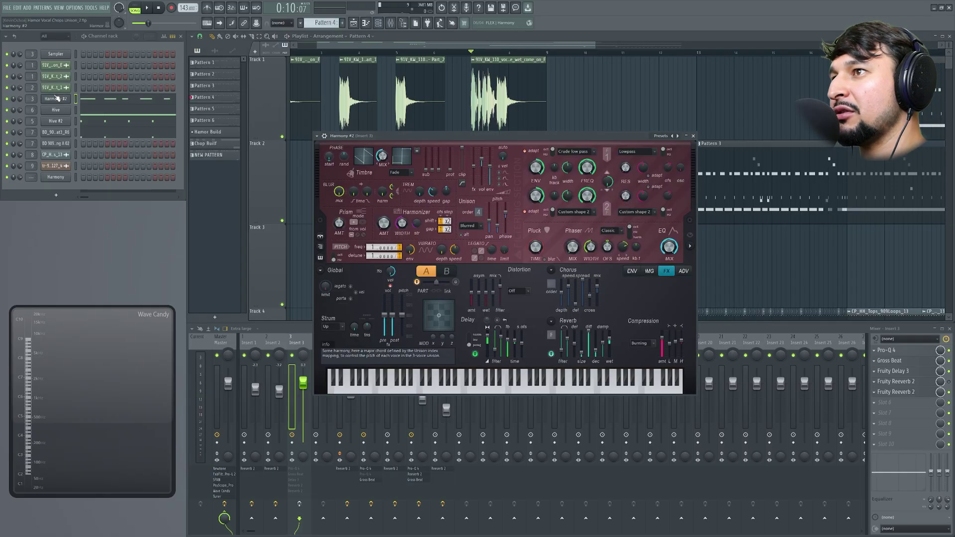
pyautogui.moveTo(476, 142); pyautogui.dragTo(455, 263)
pyautogui.scroll(2, 525, 227)
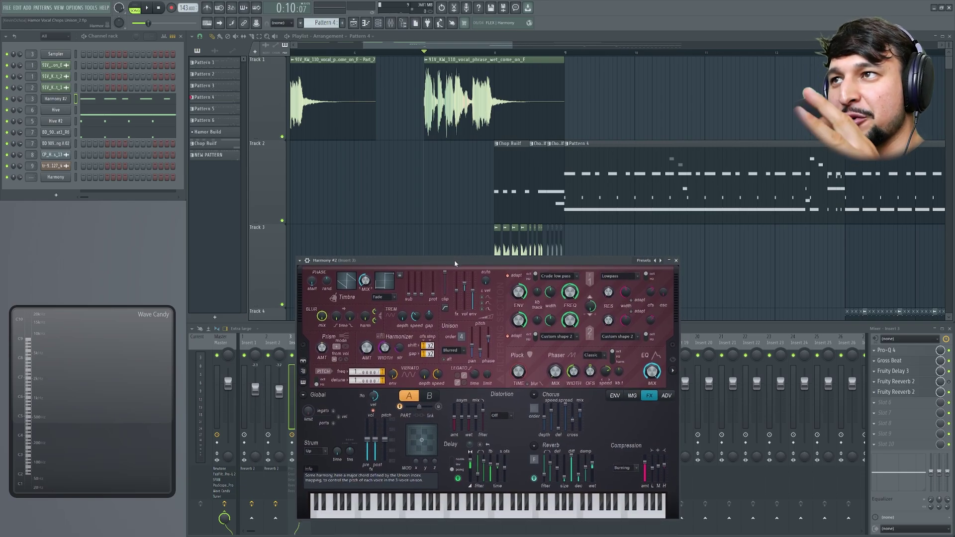
pyautogui.press('space')
pyautogui.rightClick(452, 226)
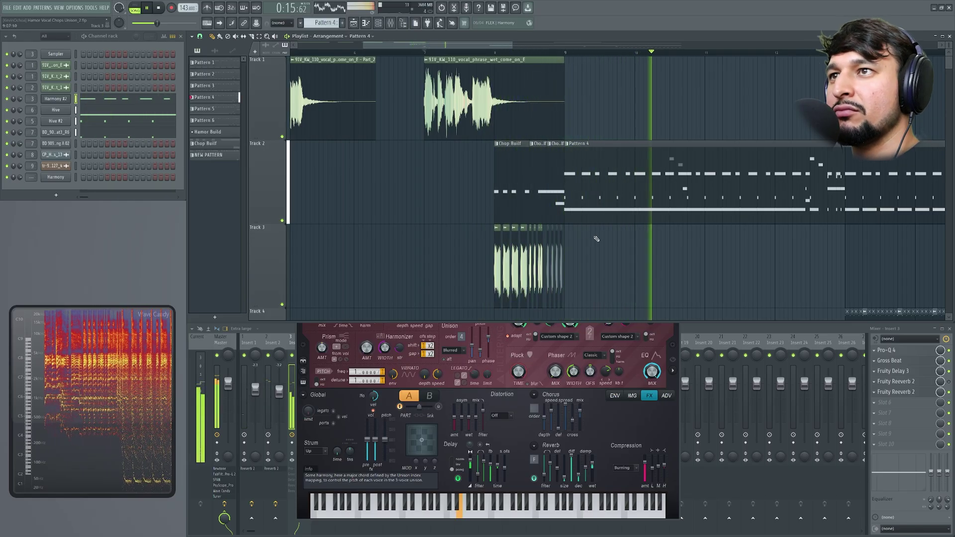
pyautogui.keyDown('ctrl'); pyautogui.rightClick(612, 233); pyautogui.keyUp('ctrl')
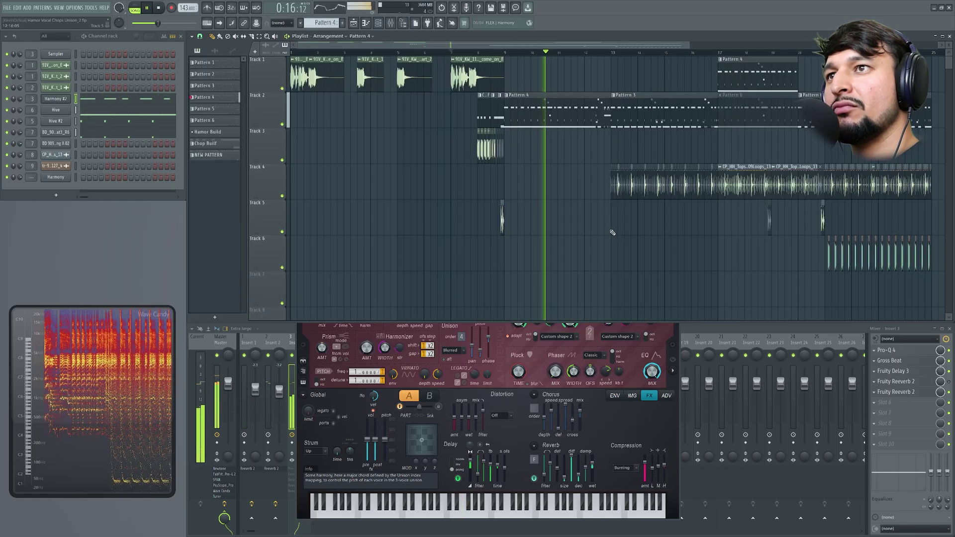
pyautogui.click(502, 330)
pyautogui.click(673, 262)
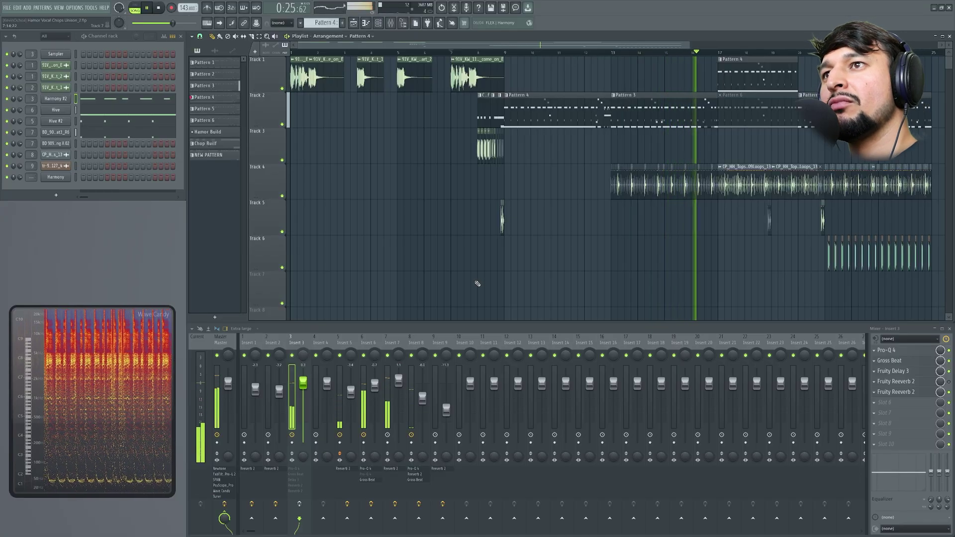
pyautogui.scroll(-2, 573, 292)
pyautogui.scroll(3, 716, 279)
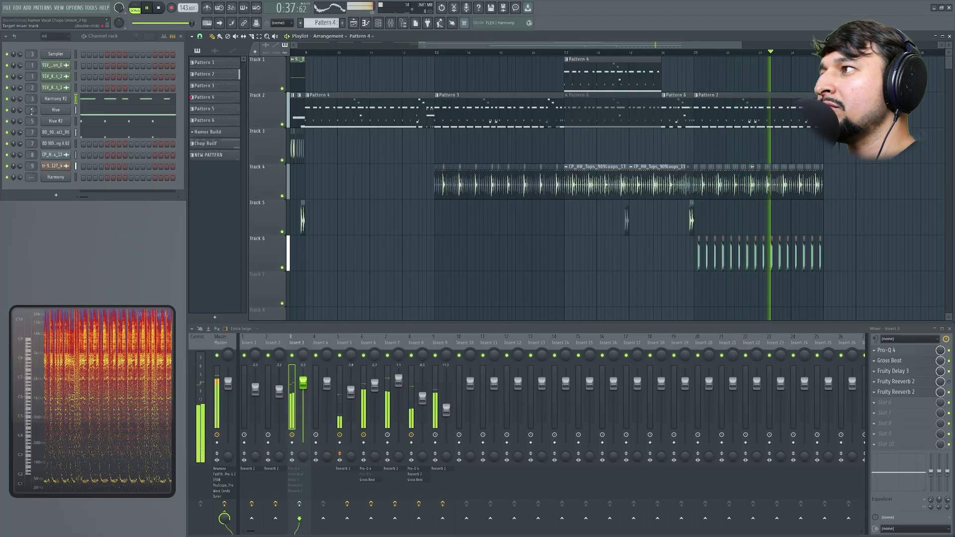
# - Stop playback and bring up the resynthesis image page in the Harmony #2 channel's Harmor editor
pyautogui.click(65, 99)
pyautogui.moveTo(483, 260); pyautogui.dragTo(500, 230)
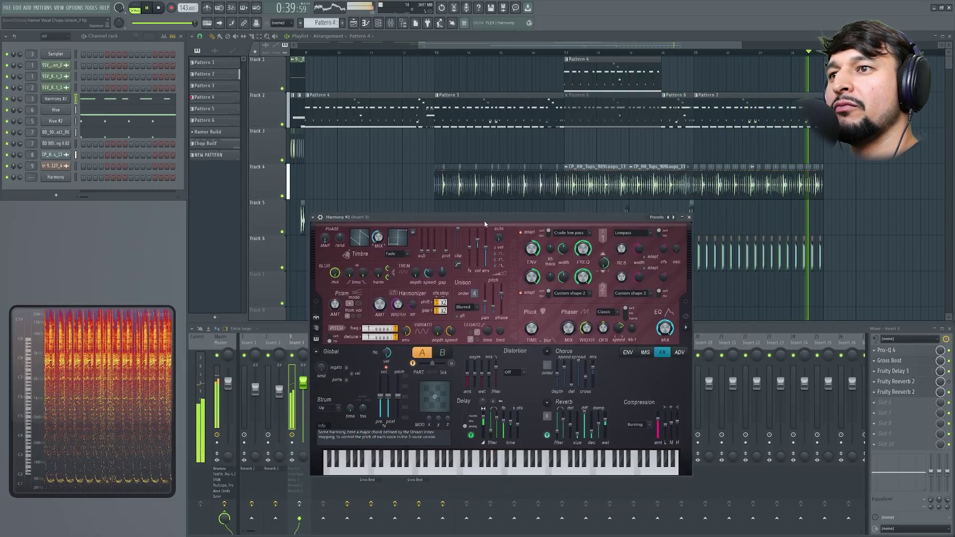
pyautogui.click(680, 352)
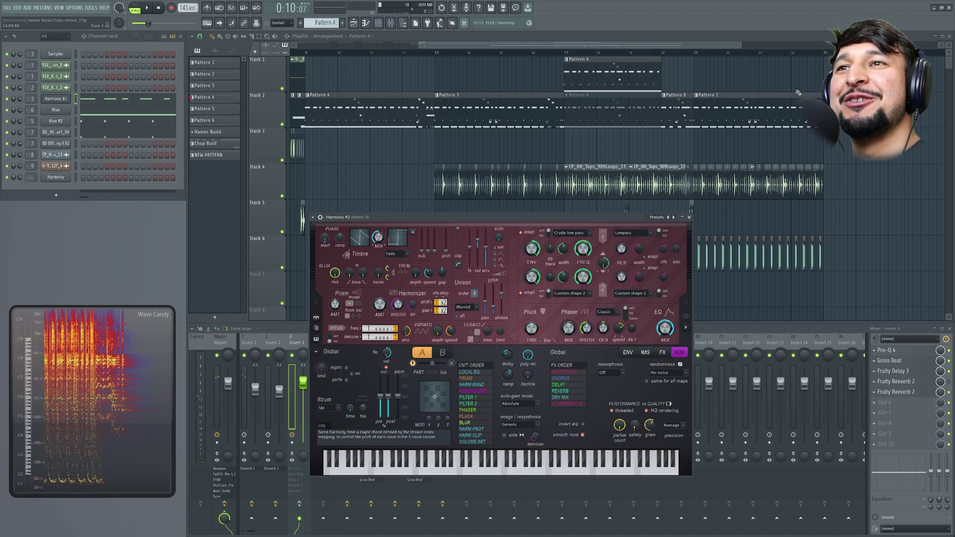
pyautogui.press('F5')
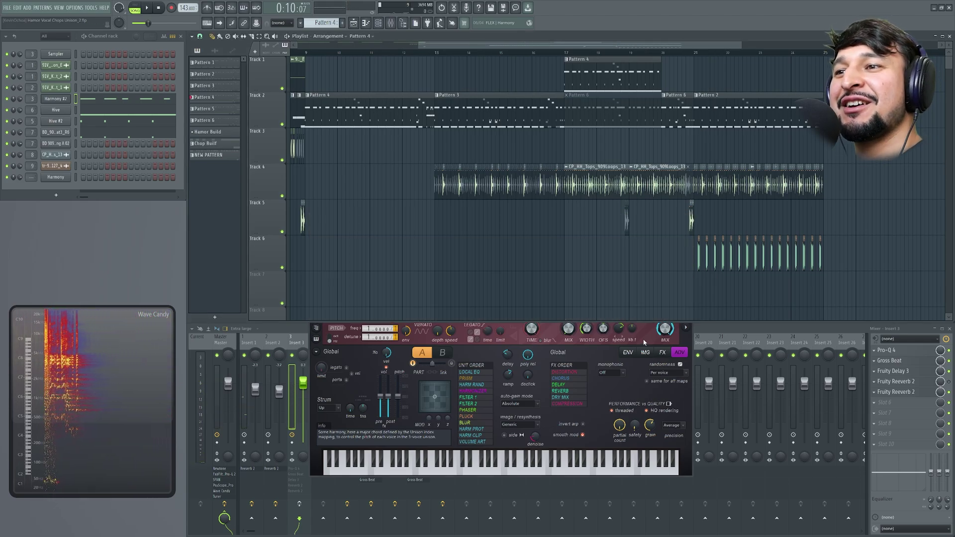
pyautogui.click(644, 342)
pyautogui.click(663, 353)
pyautogui.click(646, 353)
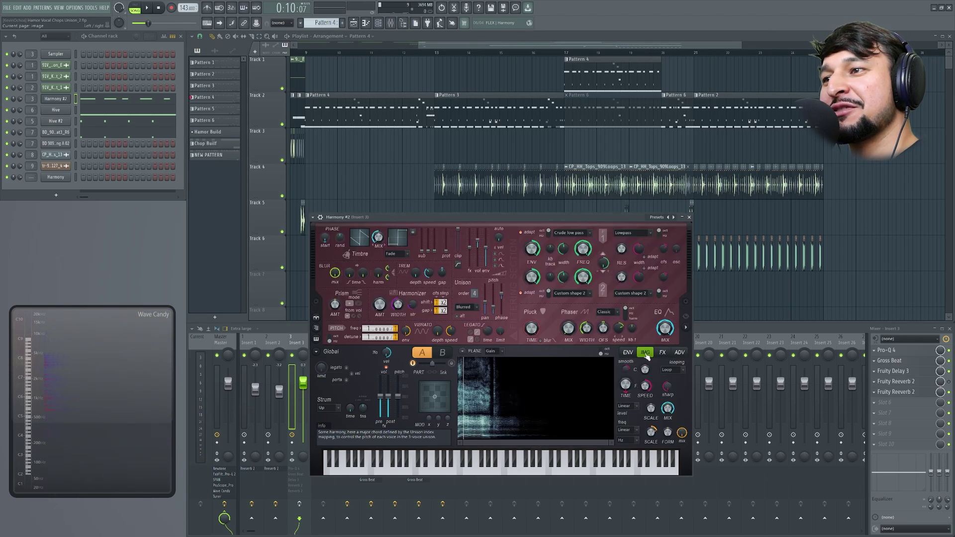
pyautogui.scroll(-2, 679, 149)
pyautogui.scroll(1, 686, 151)
pyautogui.moveTo(488, 220); pyautogui.dragTo(506, 219)
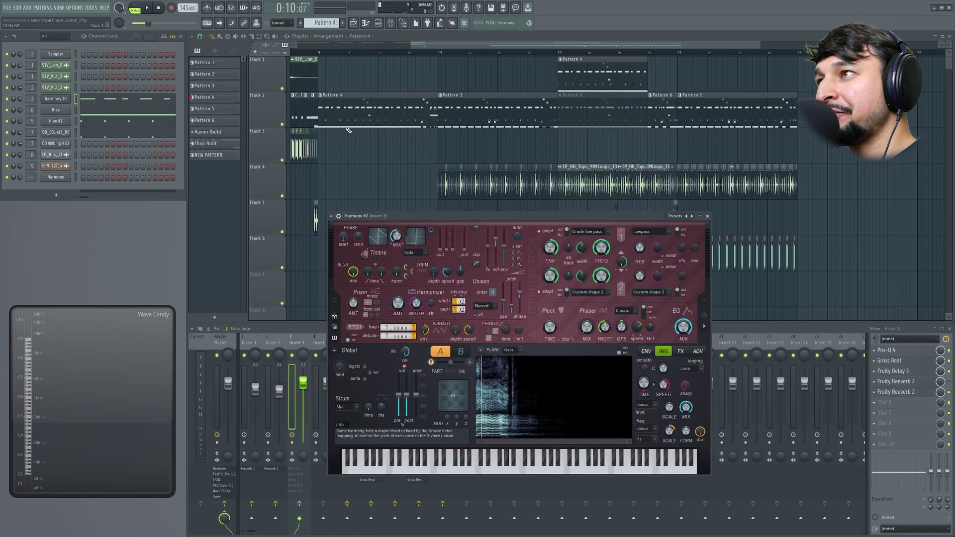
# - Display the image plane on the octave frequency scale and audition the vocal from several points in its spectrogram
pyautogui.click(321, 58)
pyautogui.click(536, 328)
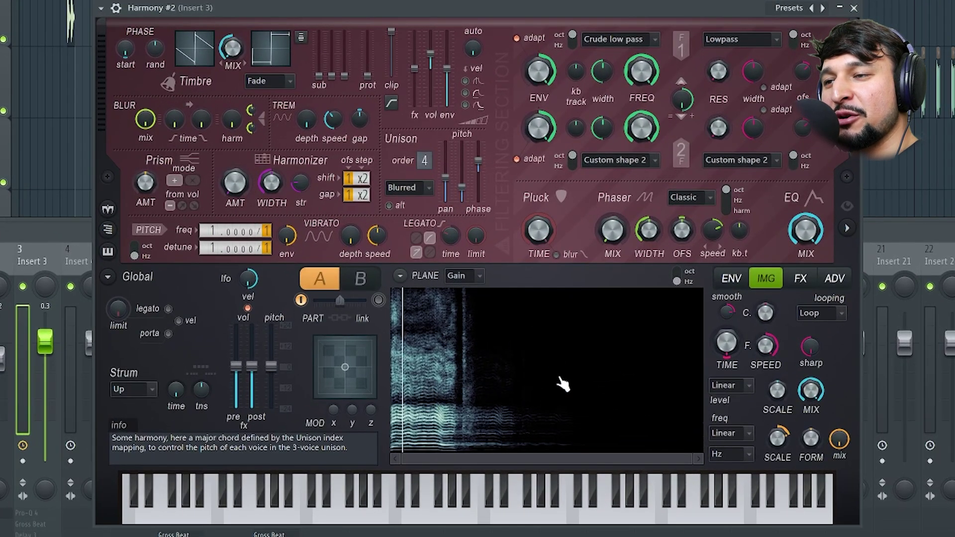
pyautogui.click(680, 277)
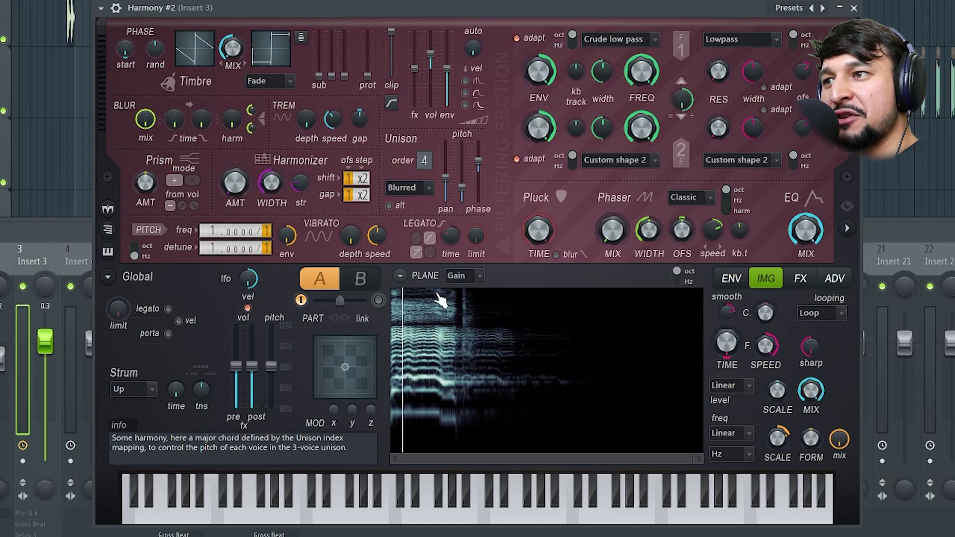
pyautogui.moveTo(440, 300); pyautogui.dragTo(446, 355)
pyautogui.click(437, 382)
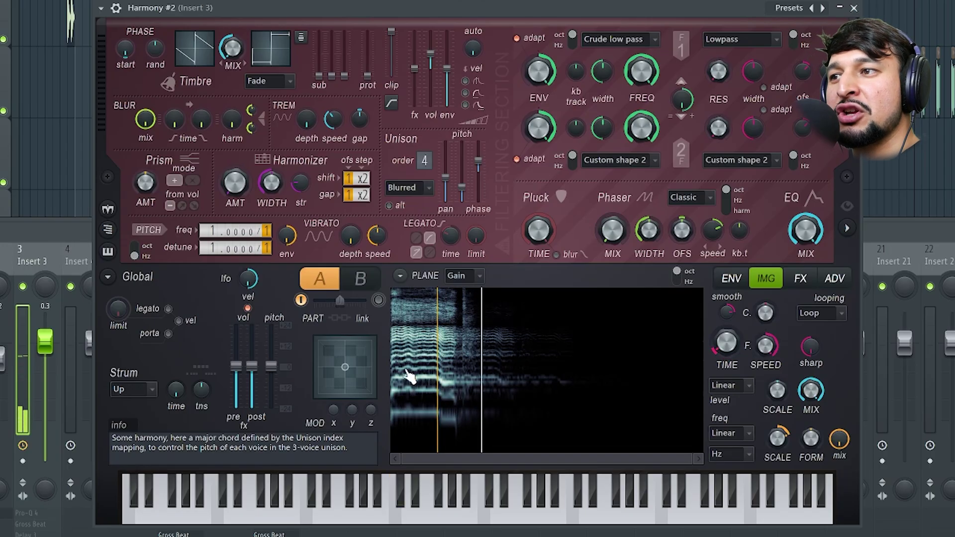
pyautogui.moveTo(394, 371)
pyautogui.mouseDown()
pyautogui.moveTo(428, 386)
pyautogui.moveTo(401, 383)
pyautogui.mouseUp()
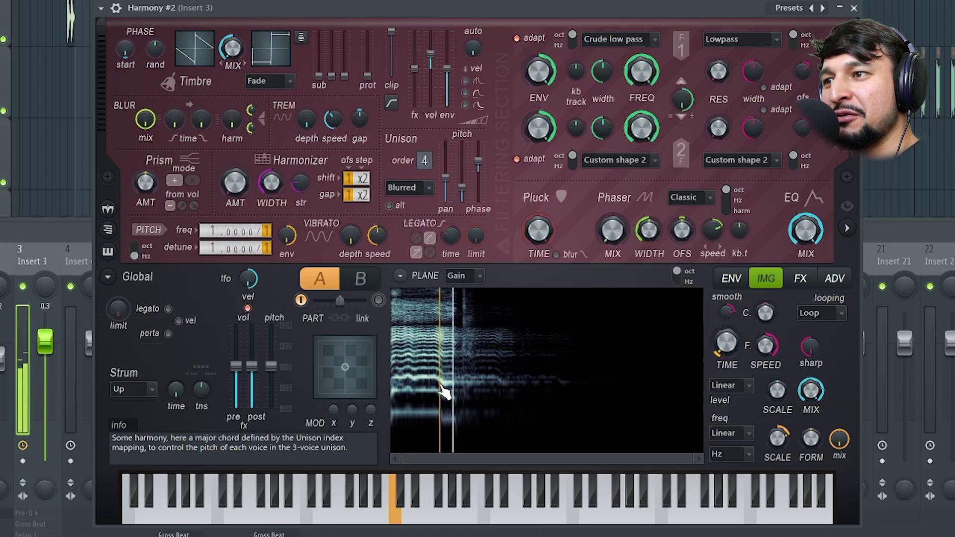
pyautogui.click(441, 386)
pyautogui.click(420, 377)
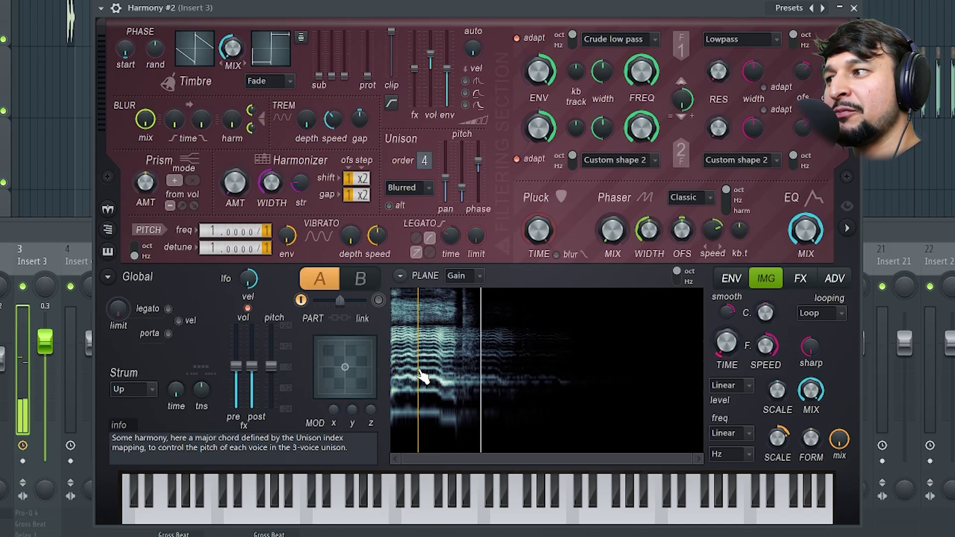
pyautogui.click(437, 385)
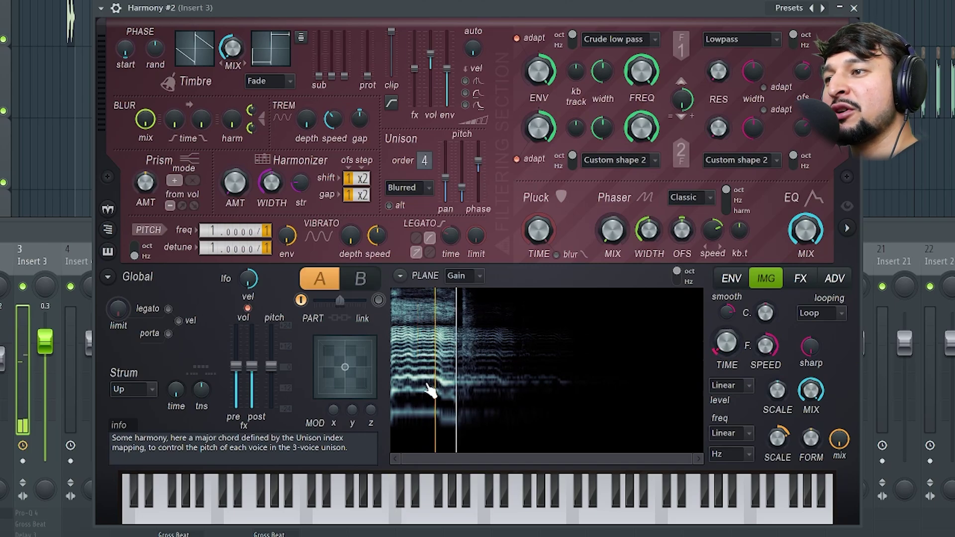